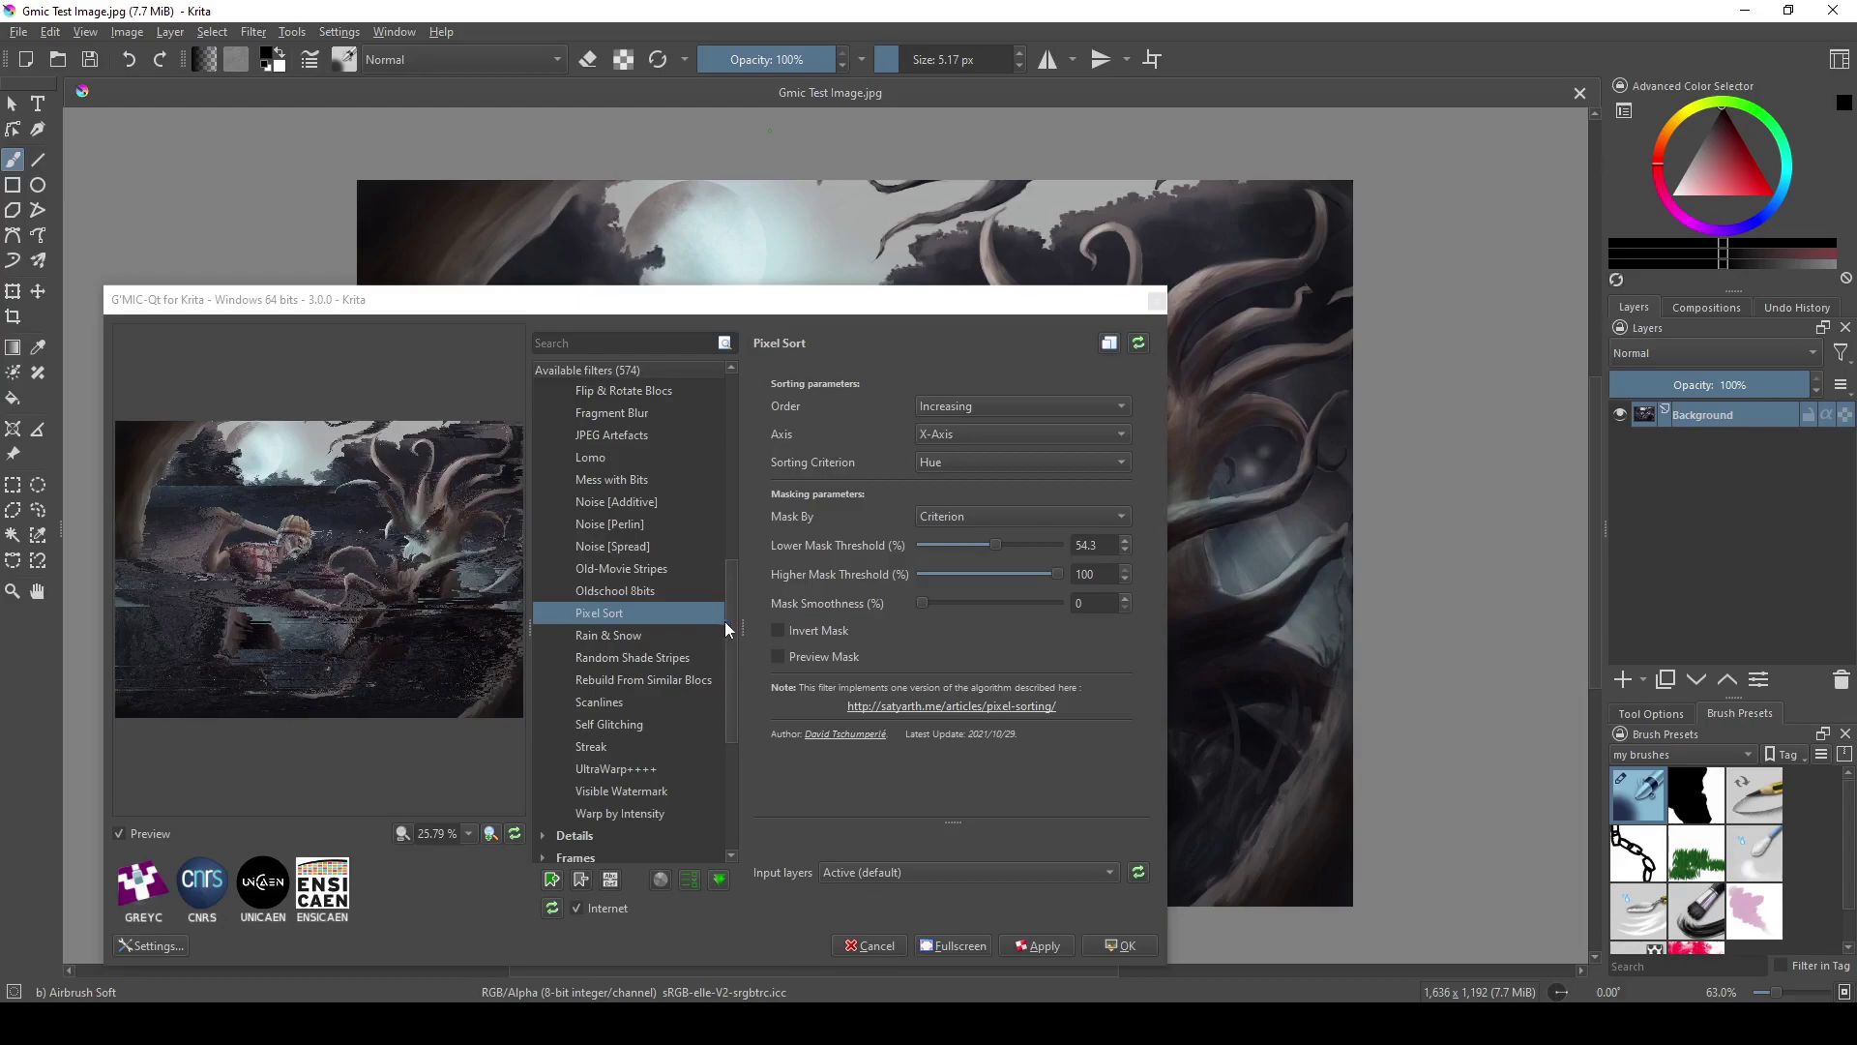
{"action": "left_click_drag", "start_coordinate": [729, 629], "coordinate": [729, 416]}
{"action": "left_click", "coordinate": [543, 548]}
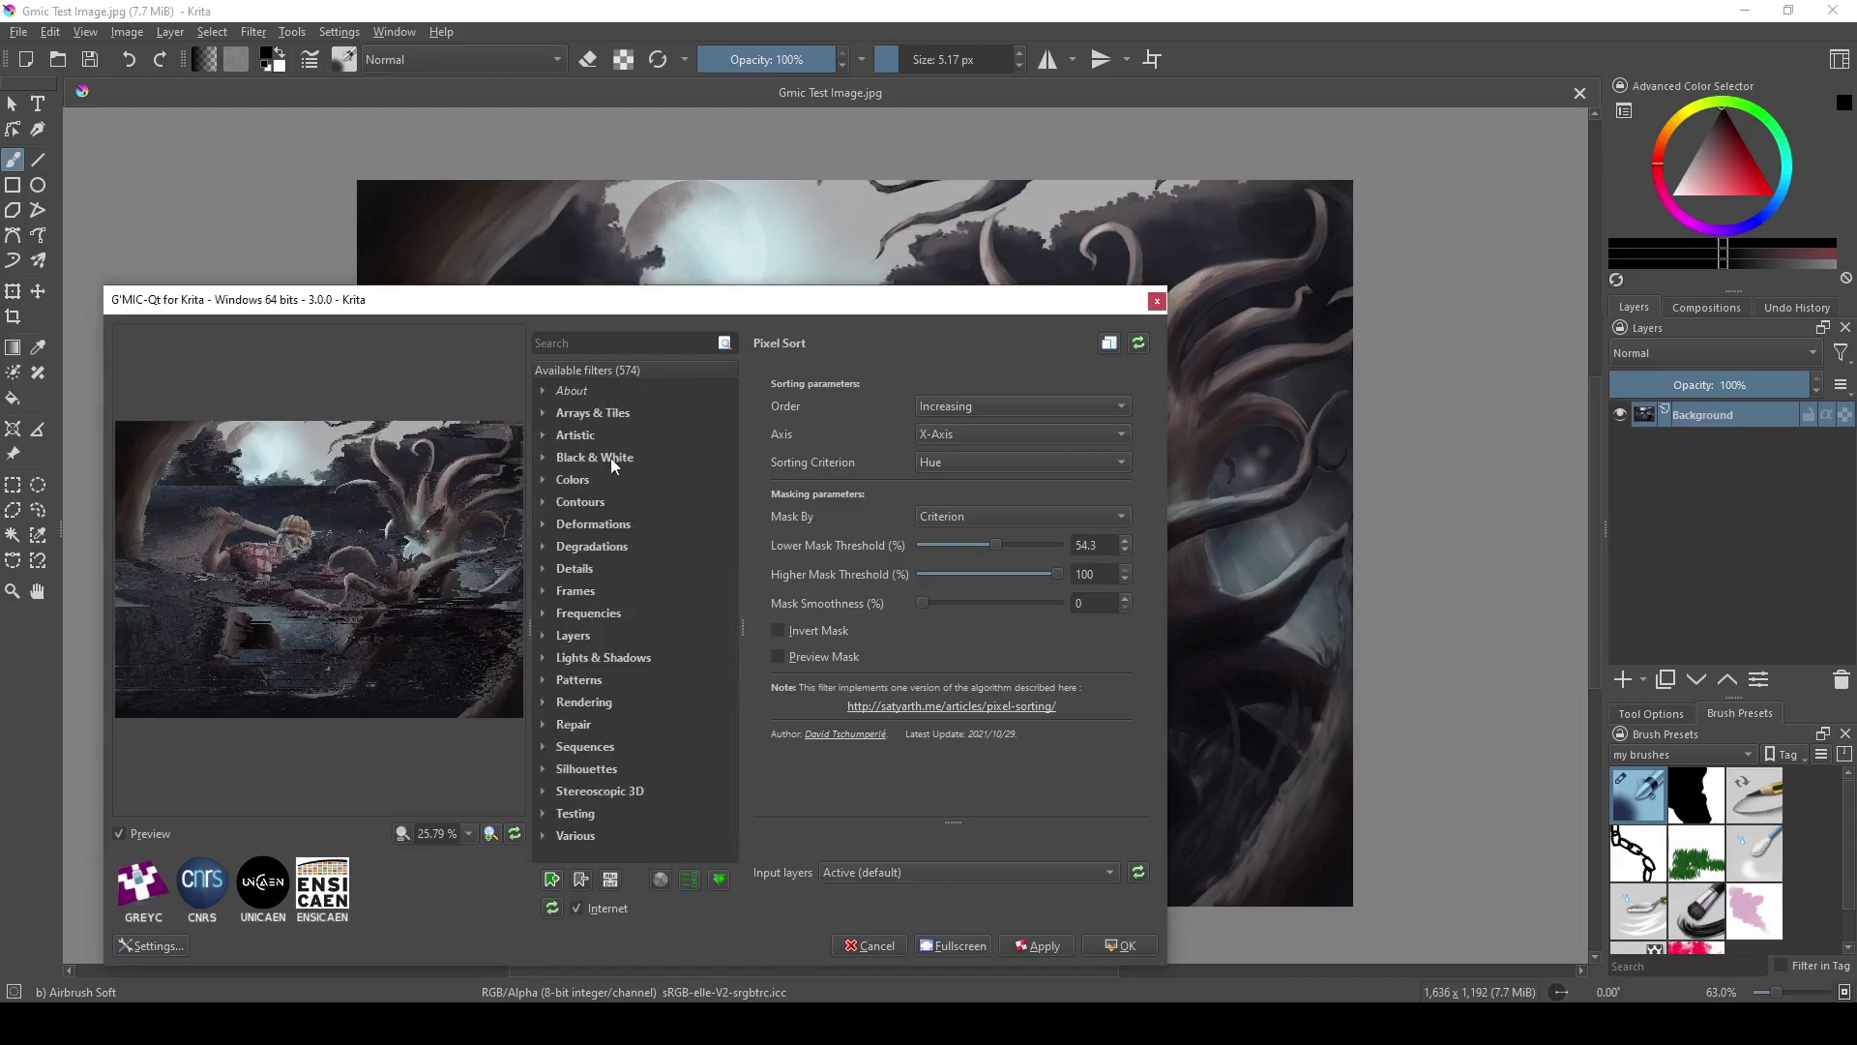
{"action": "key", "text": "Escape"}
Start G'MIC-Qt, search the filters for "Pixel Sort" and select the Pixel Sort filter.
{"action": "left_click", "coordinate": [254, 32]}
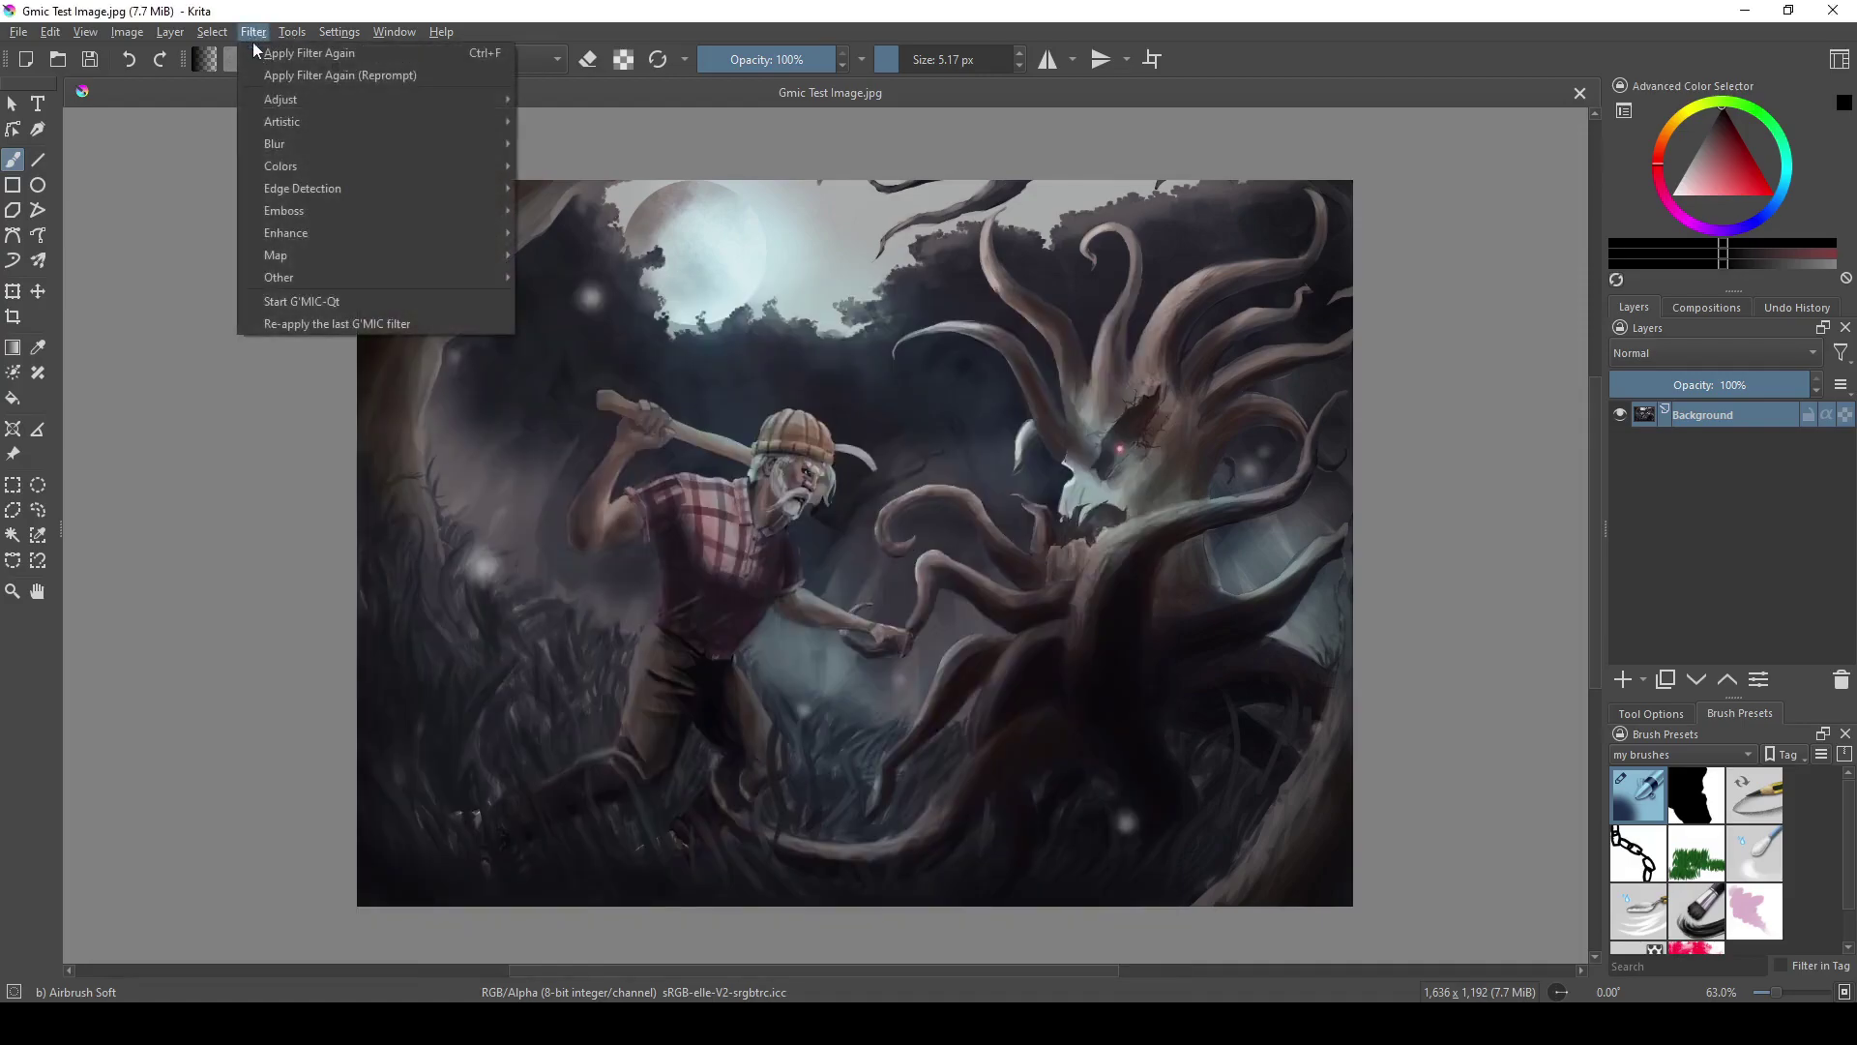
{"action": "left_click", "coordinate": [327, 303]}
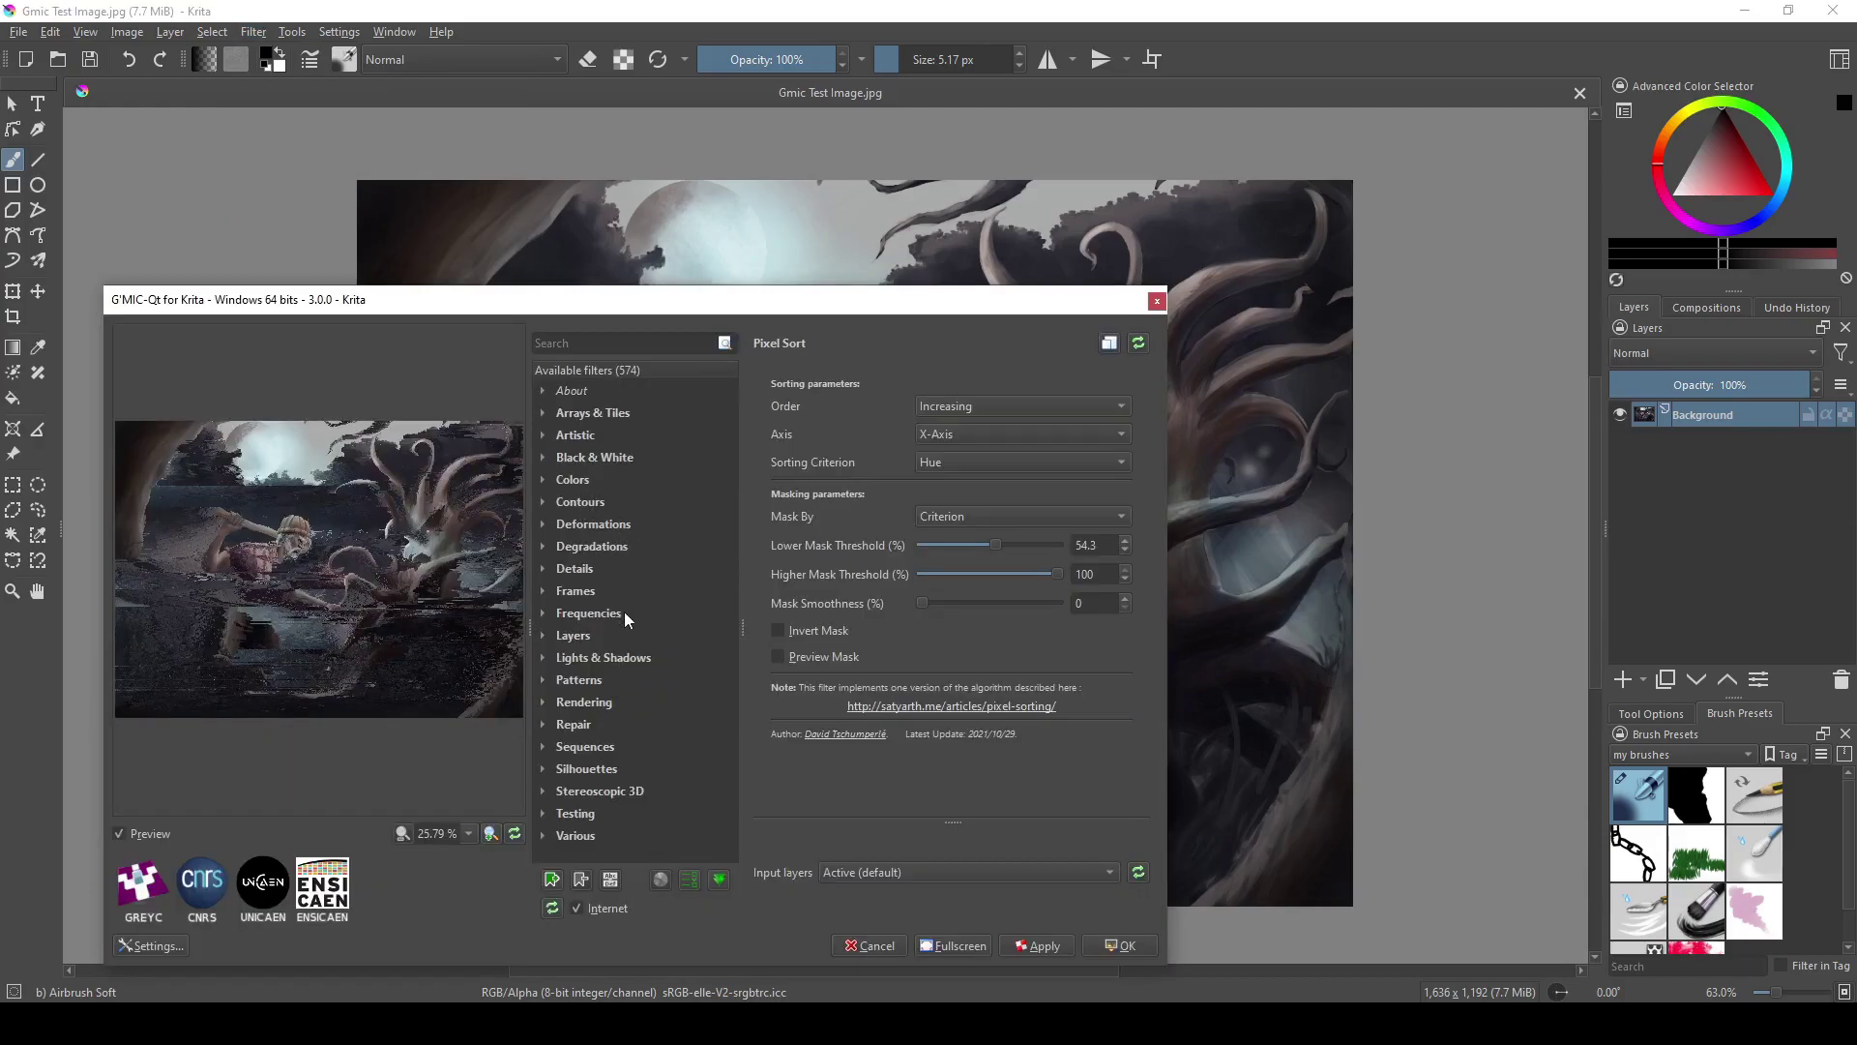
{"action": "left_click", "coordinate": [654, 343]}
{"action": "type", "text": "Pixel sour"}
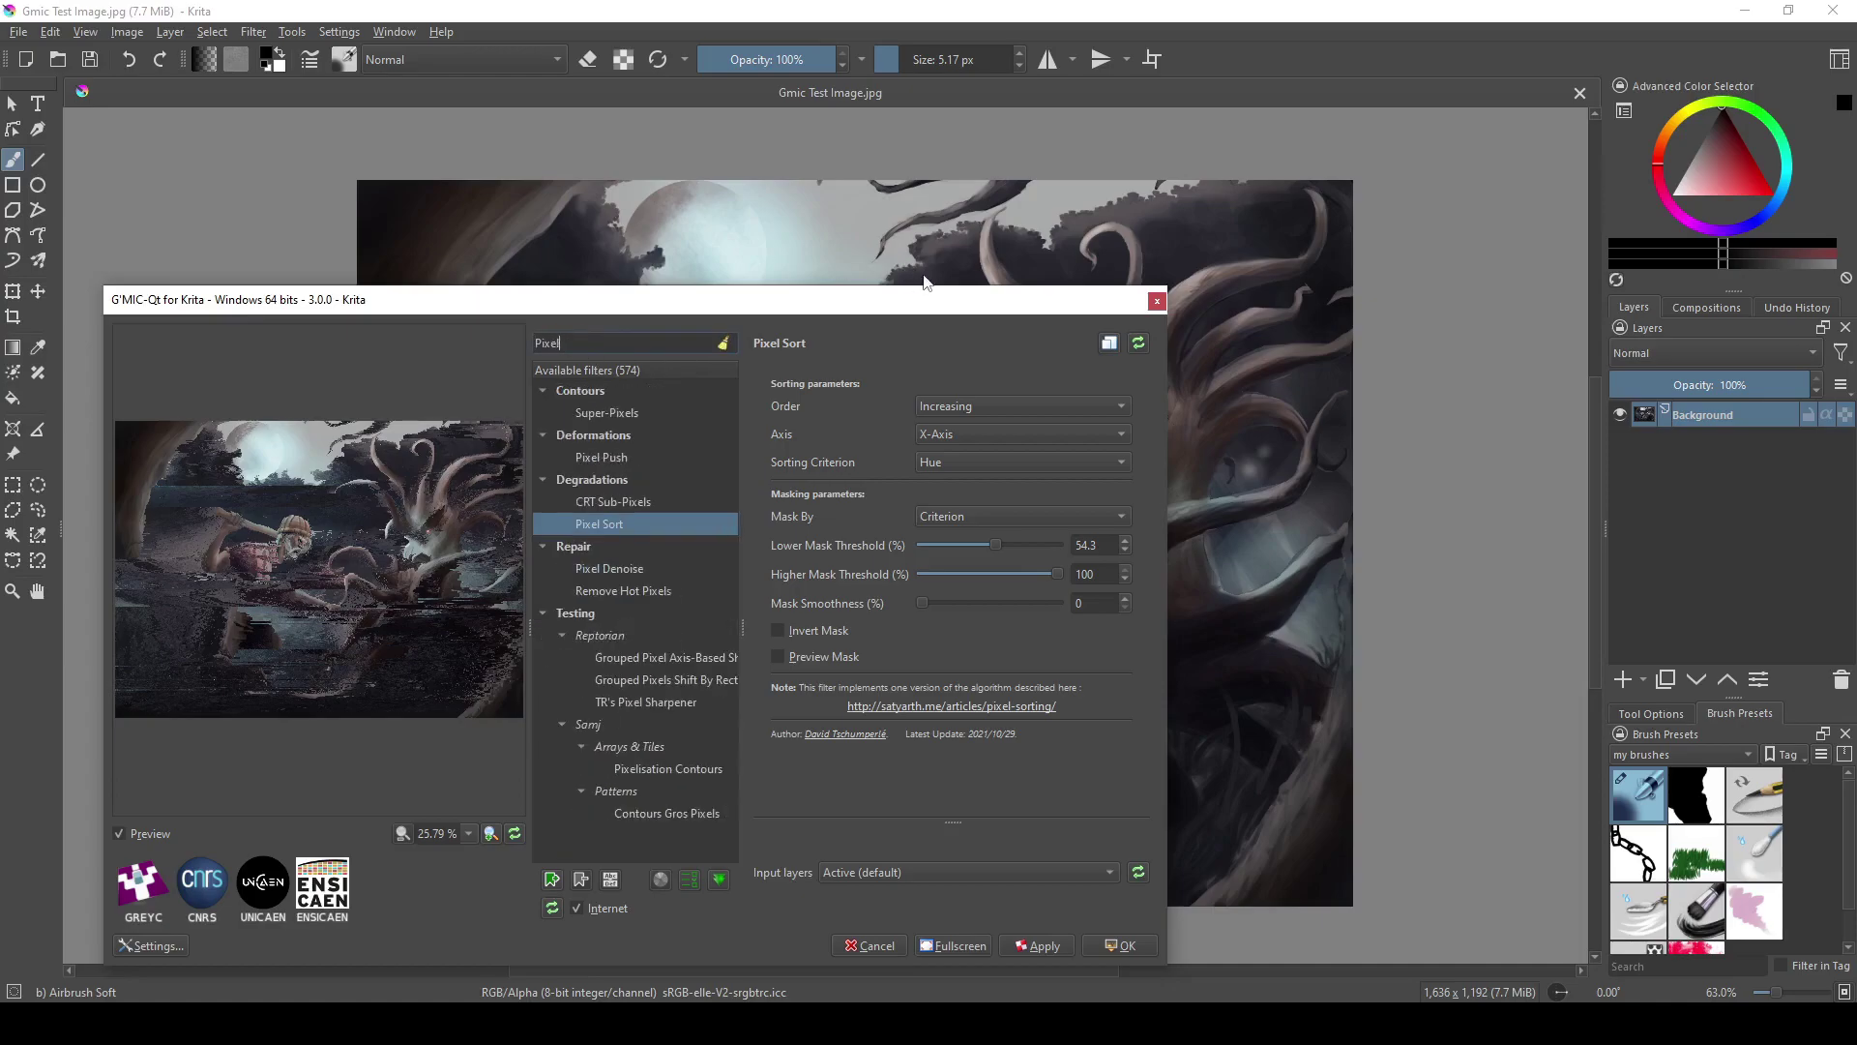
{"action": "key", "text": "BackSpace"}
{"action": "key", "text": "BackSpace"}
{"action": "key", "text": "BackSpace"}
{"action": "key", "text": "BackSpace"}
{"action": "type", "text": "Sor"}
{"action": "left_click", "coordinate": [586, 416]}
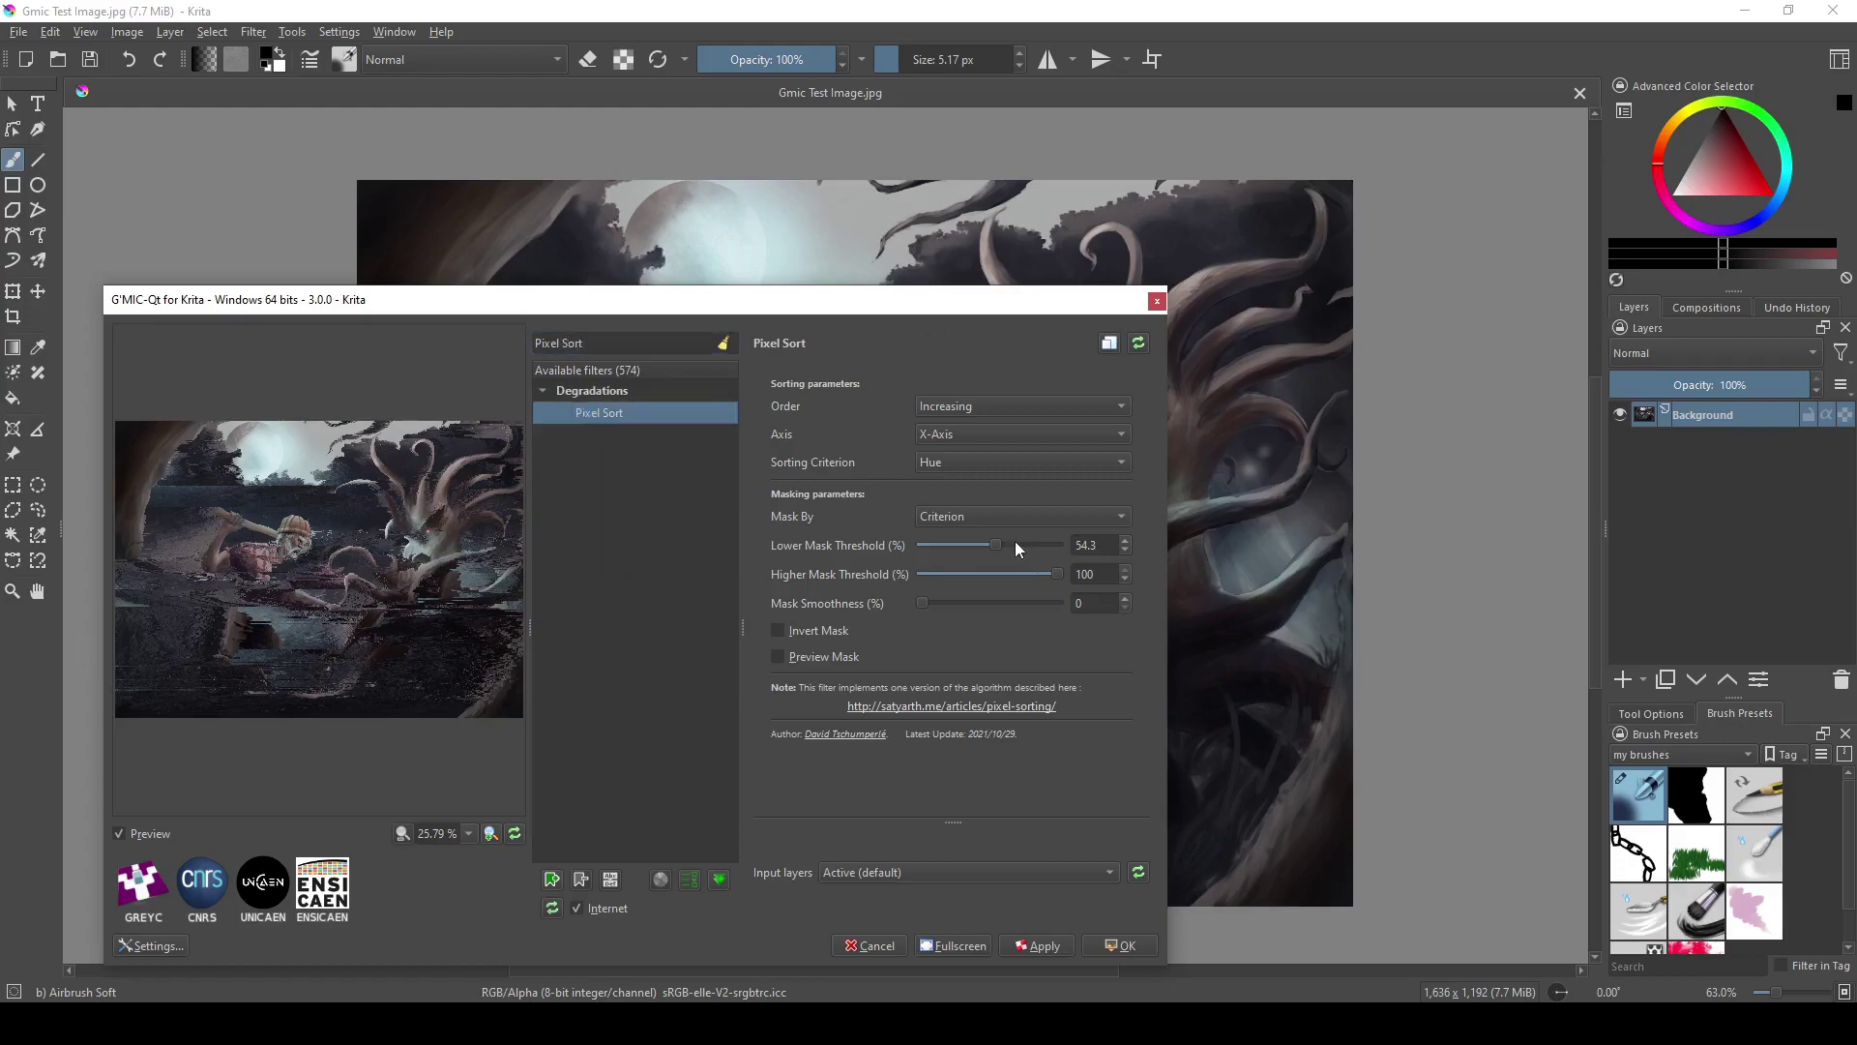
Set Pixel Sort's Lower Mask Threshold to about 7.9% and apply the filter to the image.
{"action": "left_click_drag", "start_coordinate": [957, 547], "coordinate": [932, 546]}
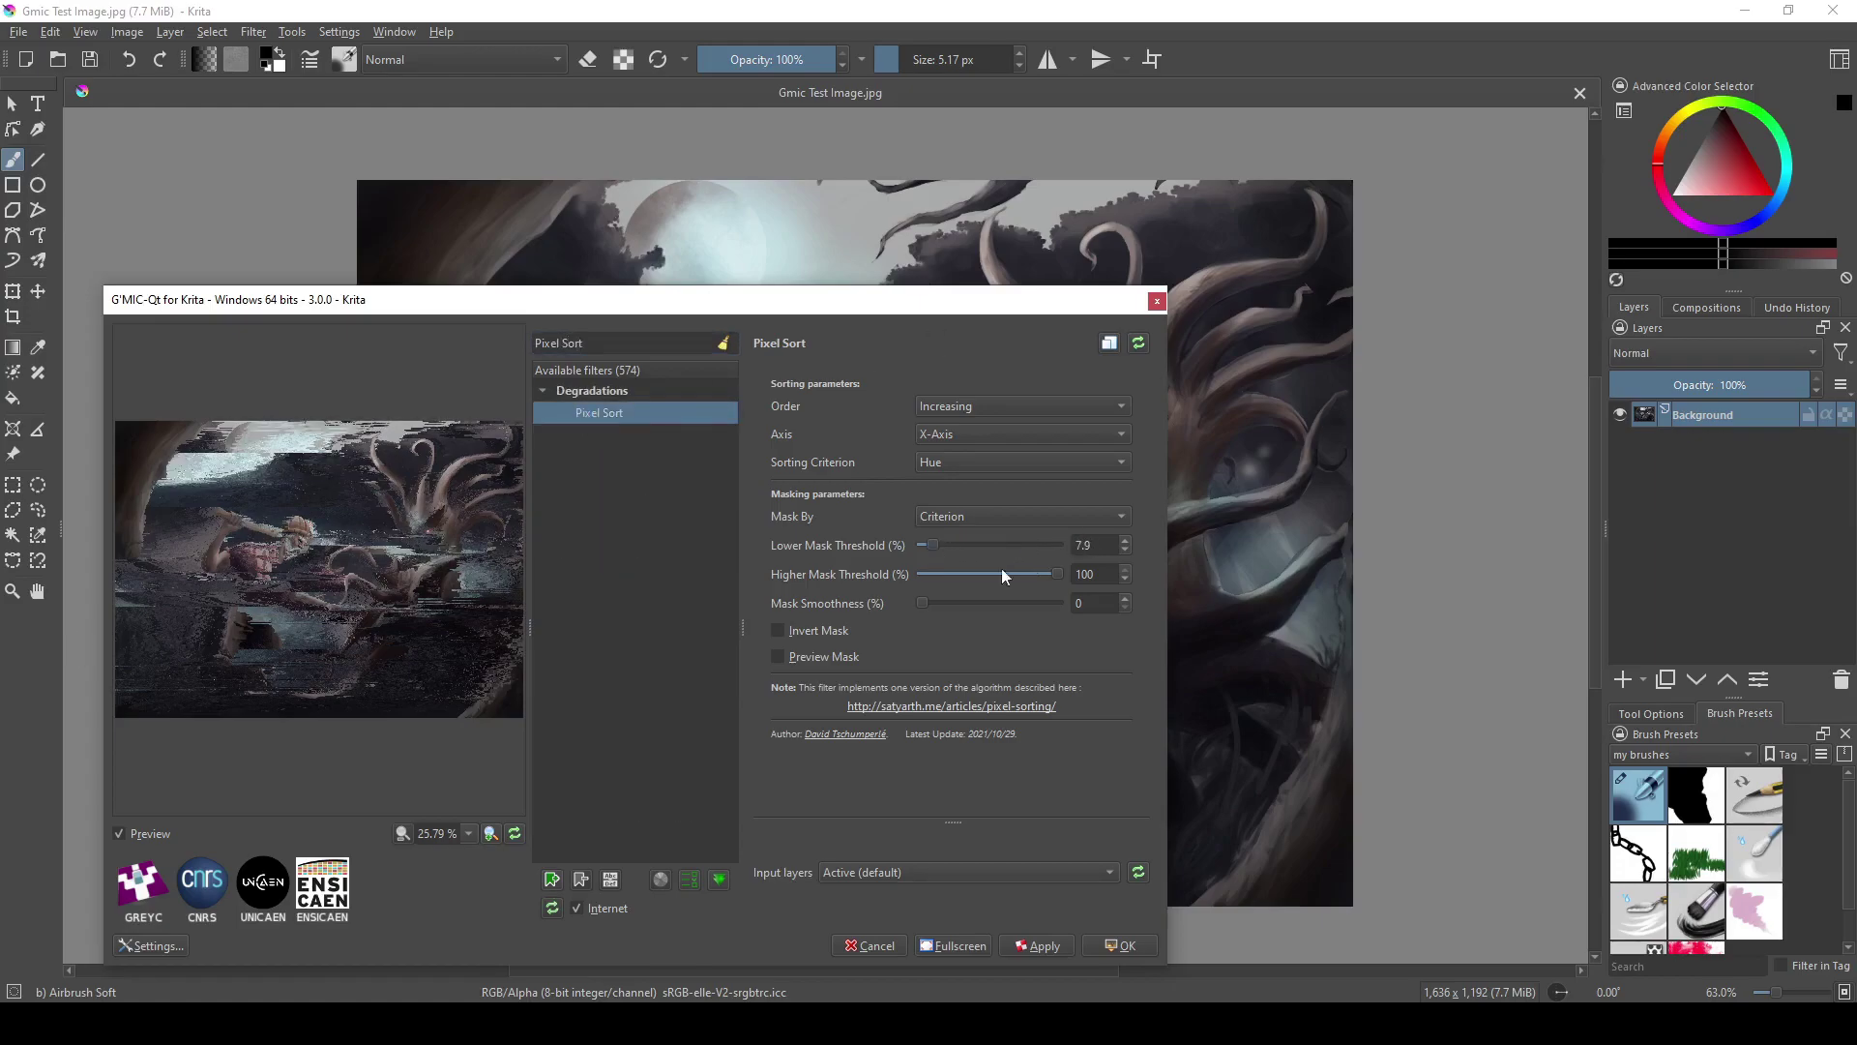
{"action": "left_click", "coordinate": [1035, 945]}
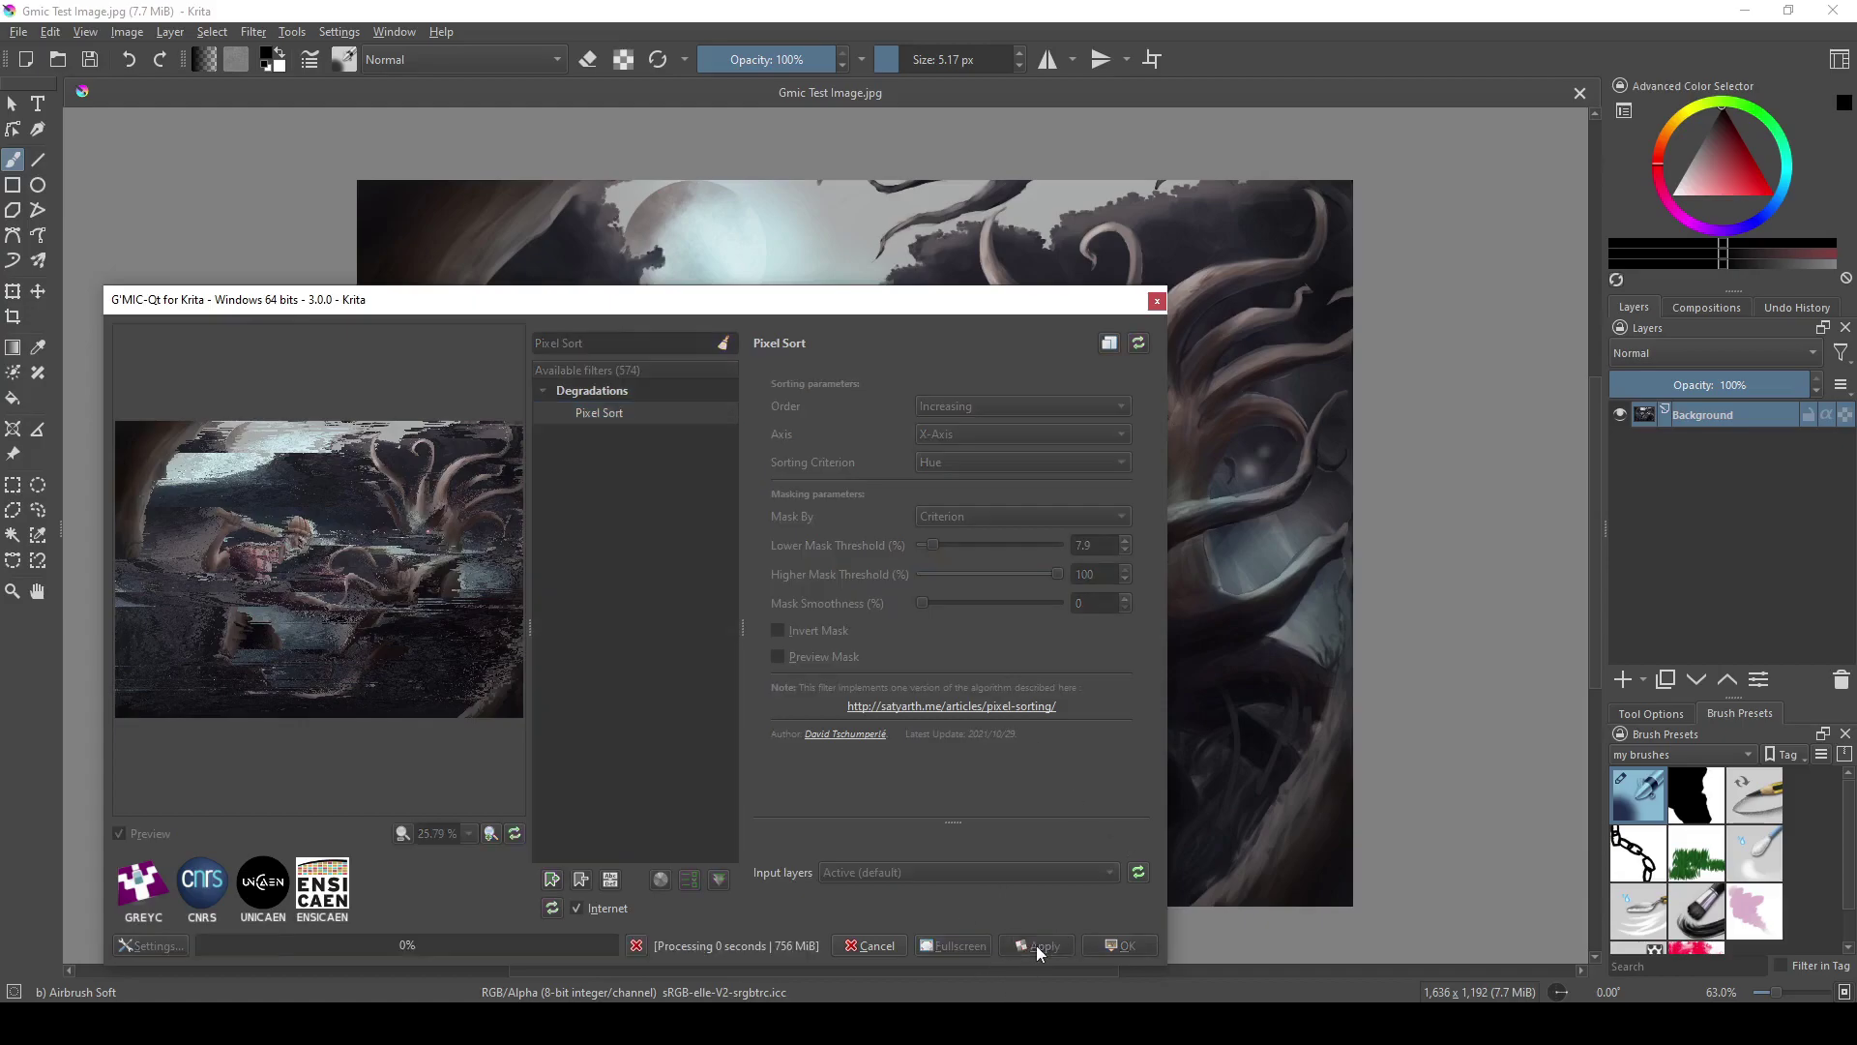
{"action": "left_click", "coordinate": [1129, 945]}
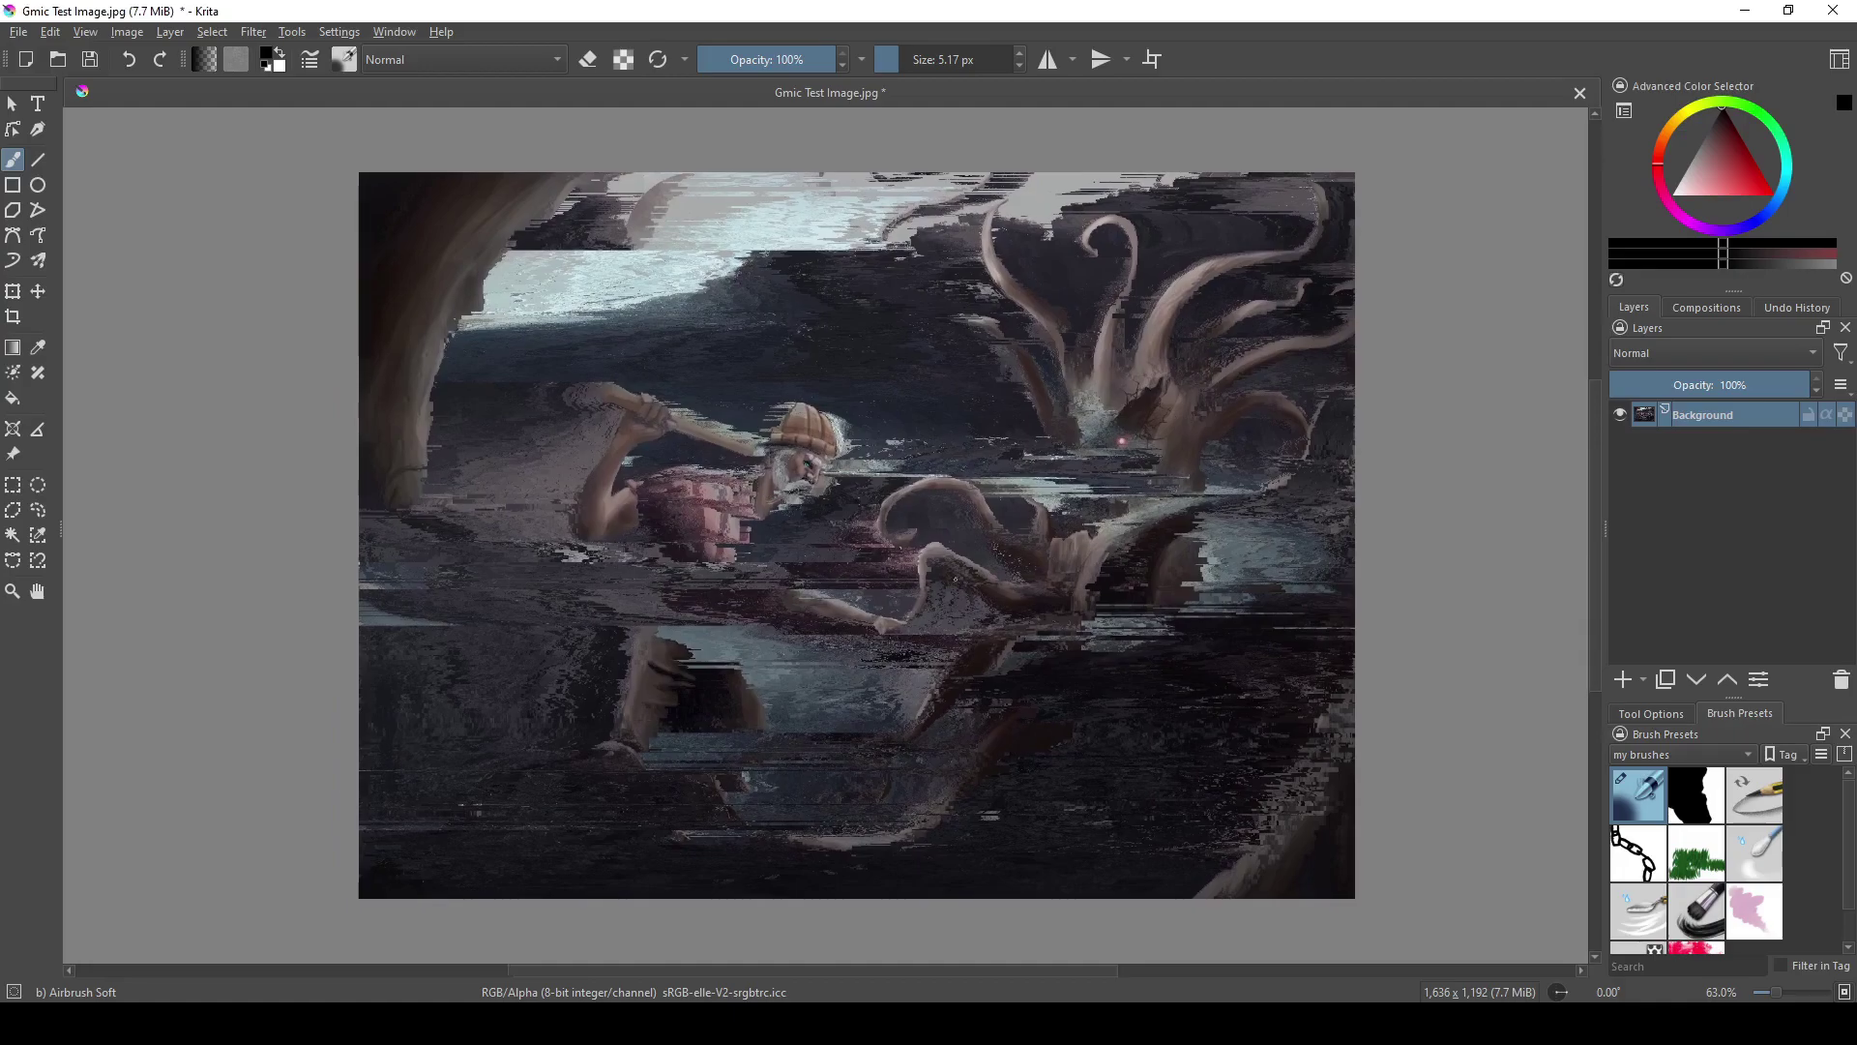
Compare the image with and without Pixel Sort, and leave the filter undone.
{"action": "key", "text": "ctrl+z"}
{"action": "key", "text": "ctrl+shift+z"}
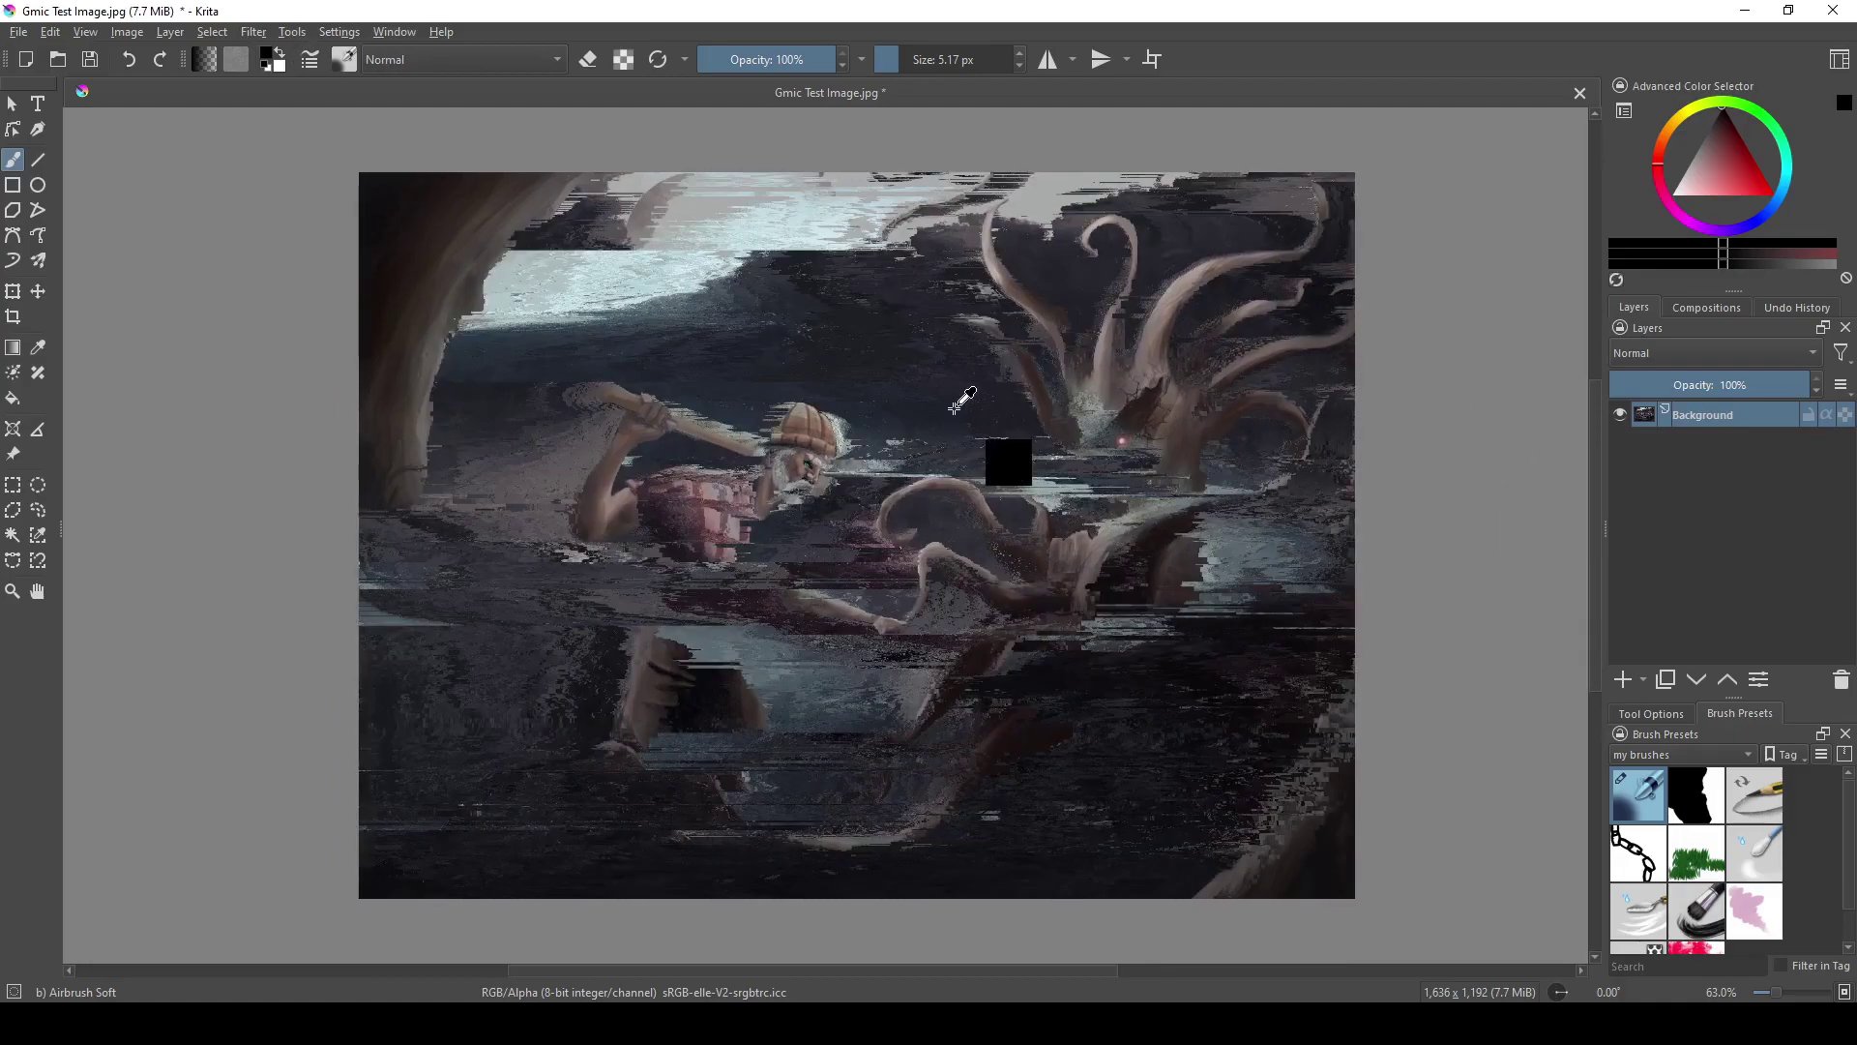
{"action": "key", "text": "ctrl+z"}
Make a rectangular selection covering the right half of the painting, from its top edge to its bottom edge.
{"action": "left_click", "coordinate": [38, 510]}
{"action": "left_click", "coordinate": [13, 484]}
{"action": "left_click_drag", "start_coordinate": [849, 174], "coordinate": [1353, 898]}
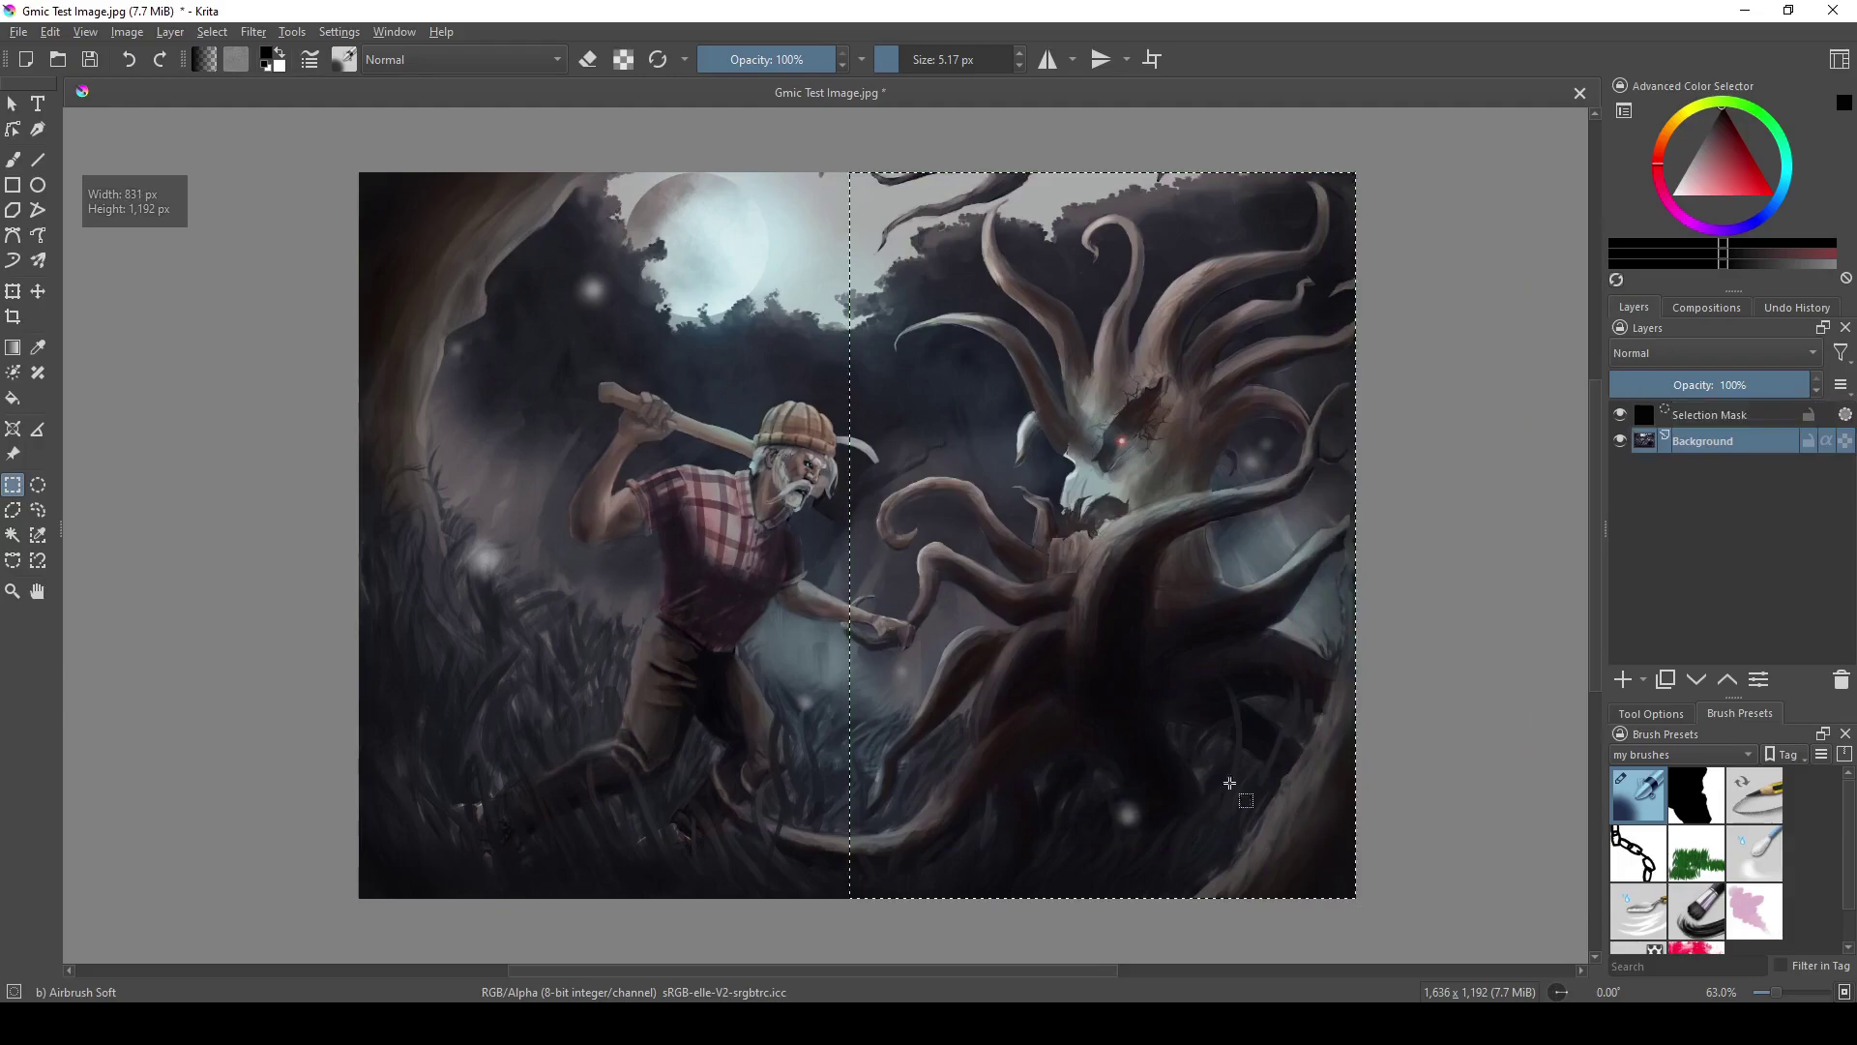
Try re-applying the last G'MIC filter to the selected half of the Background layer, then undo it.
{"action": "left_click", "coordinate": [251, 30]}
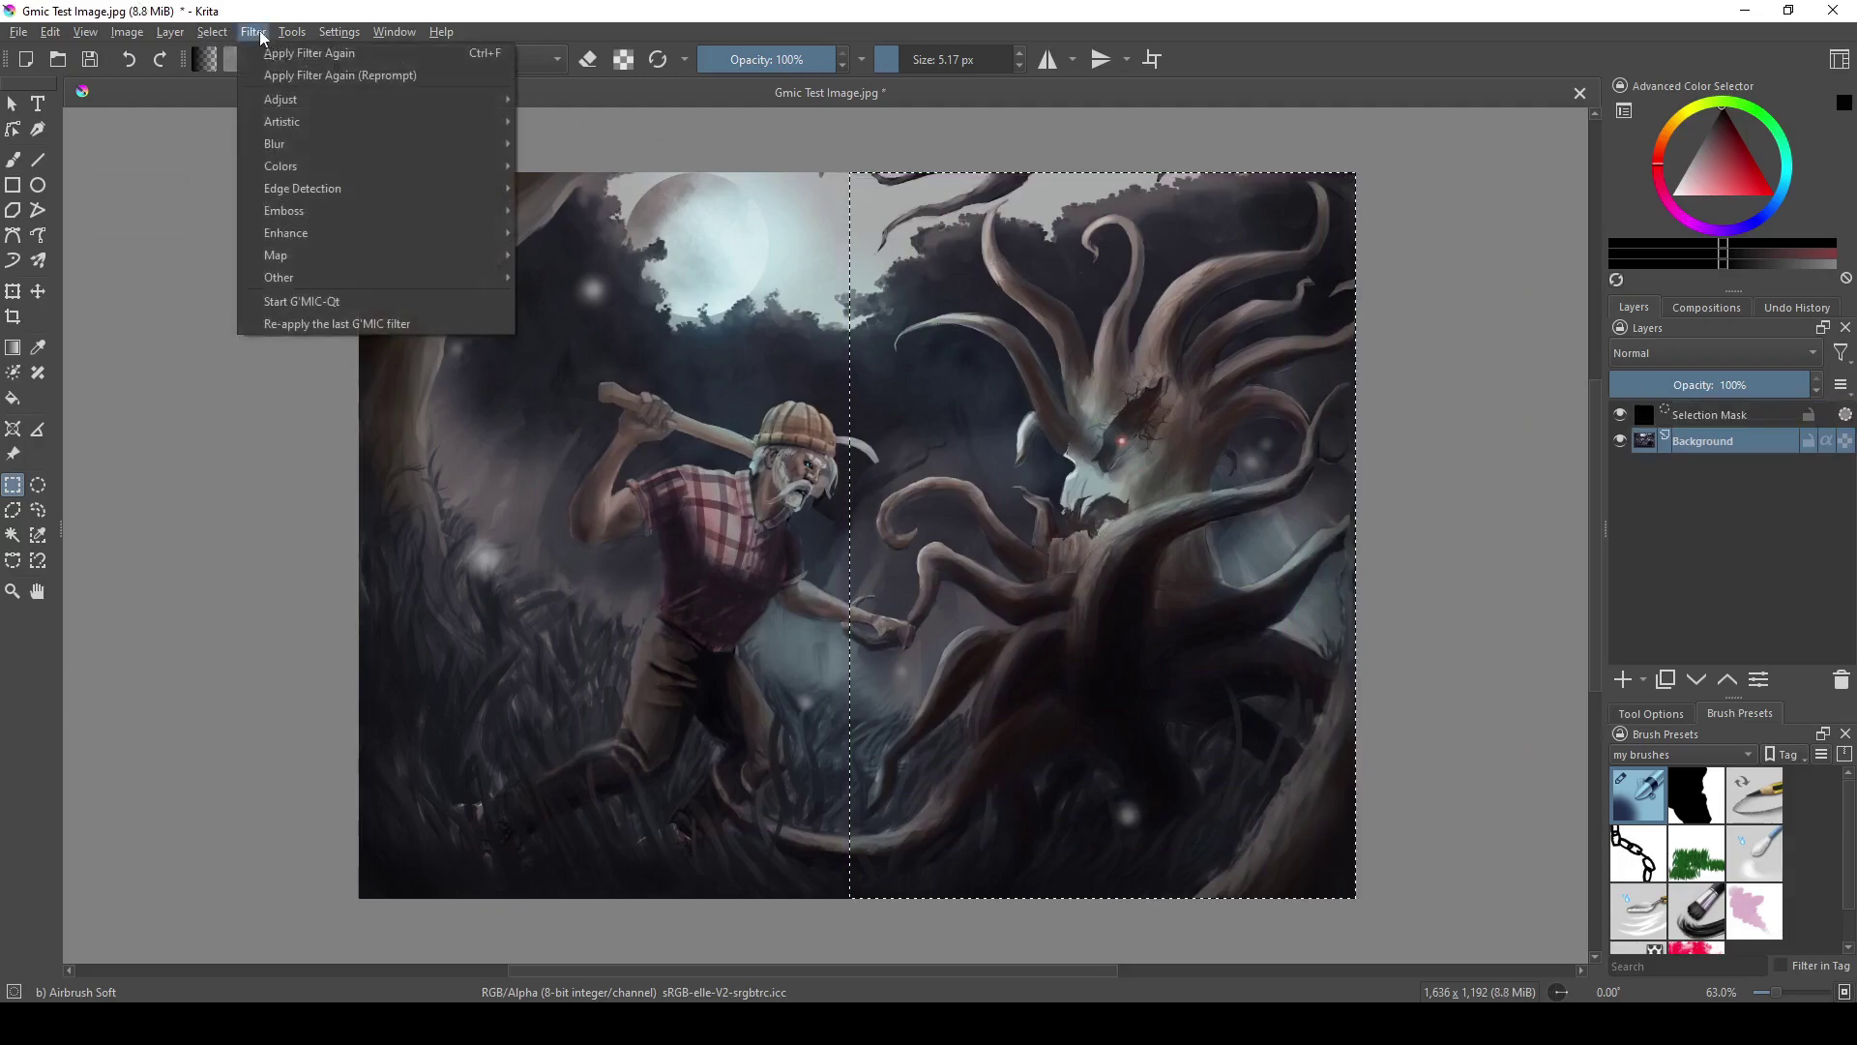
{"action": "left_click", "coordinate": [329, 327]}
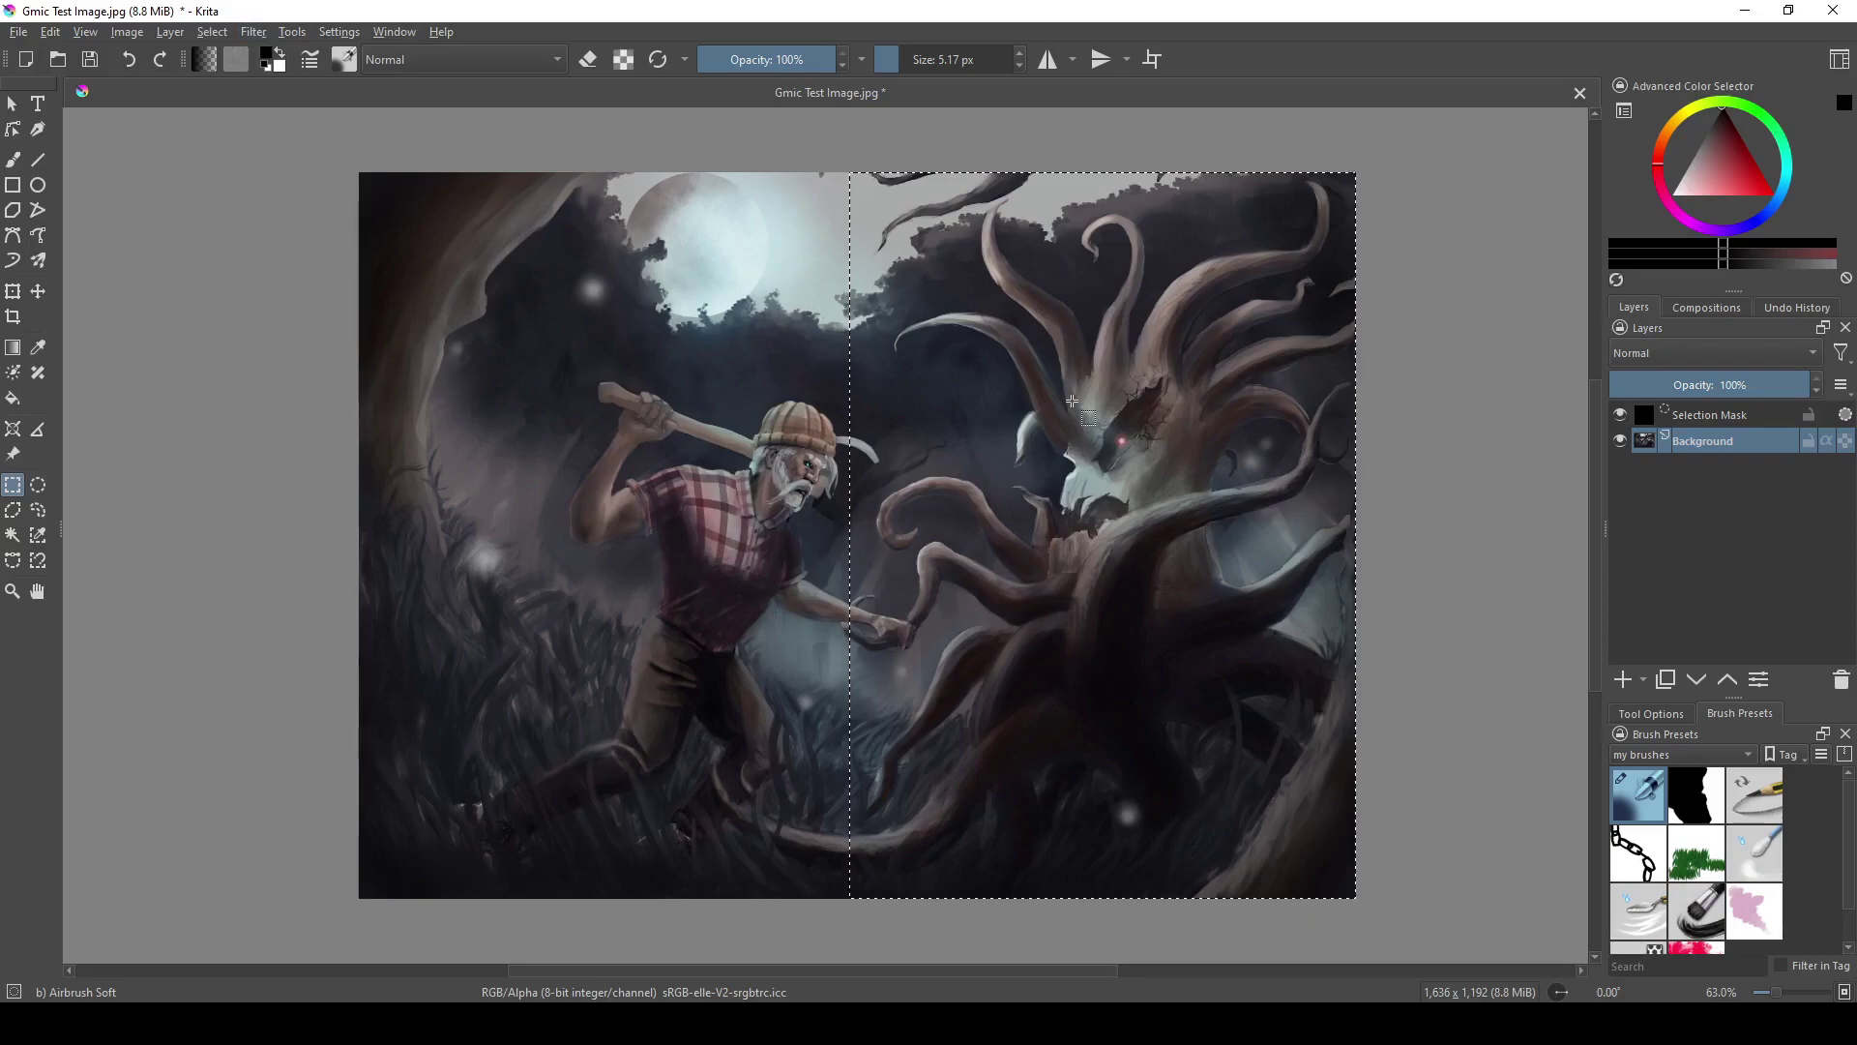
{"action": "left_click", "coordinate": [766, 337]}
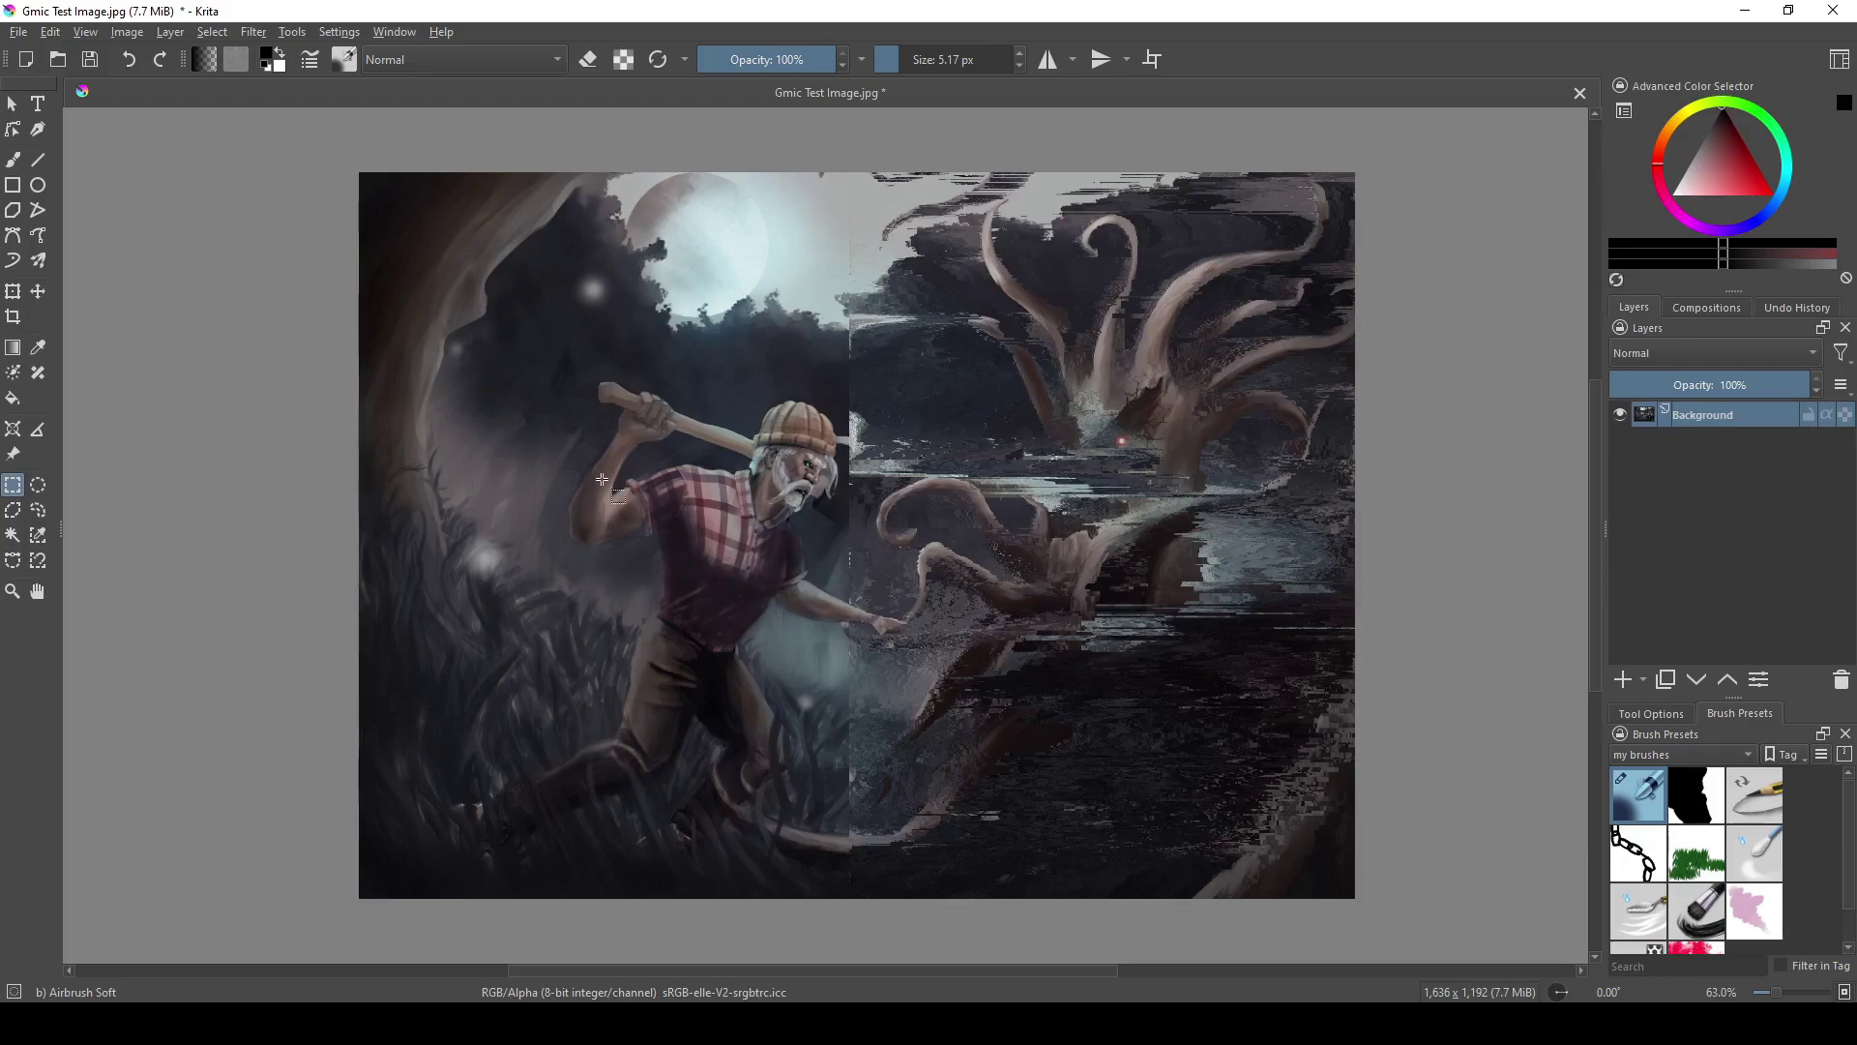
{"action": "key", "text": "ctrl+z"}
{"action": "key", "text": "ctrl+z"}
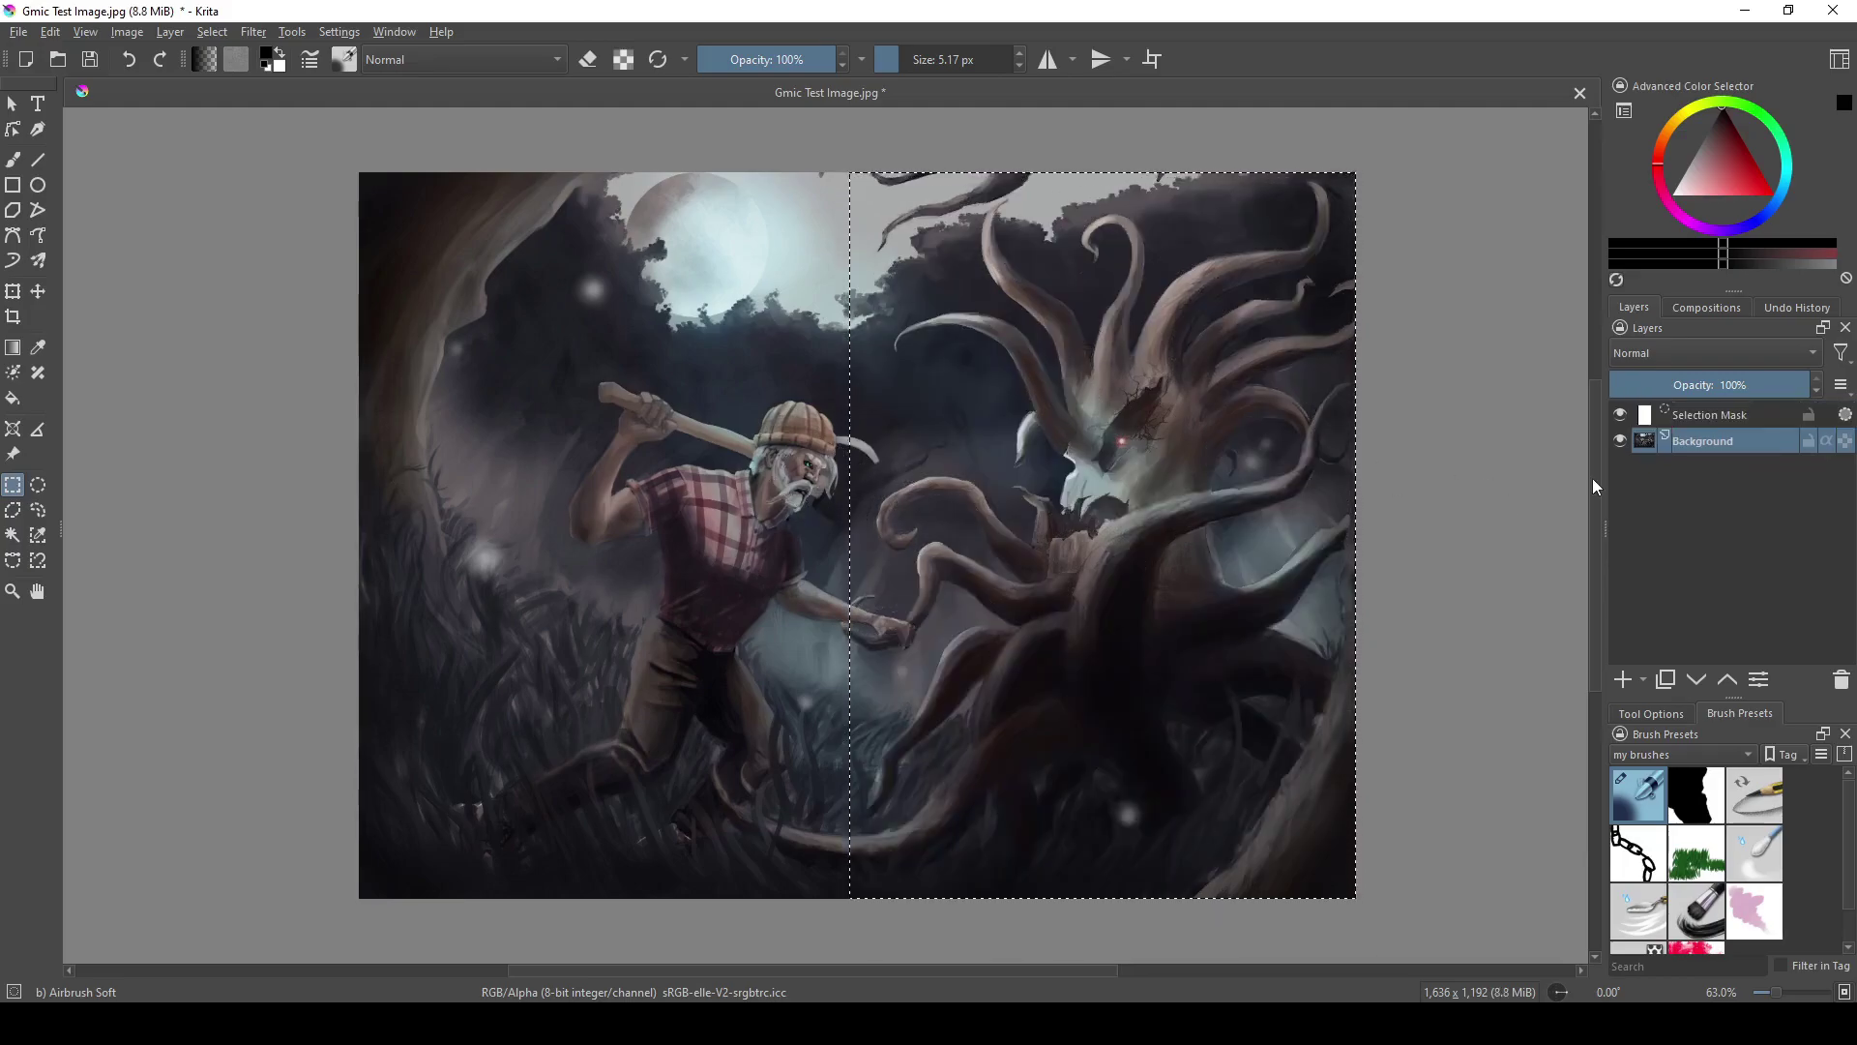
Paste the selected half of the painting as a new layer and re-apply the last G'MIC filter to it.
{"action": "key", "text": "ctrl+v"}
{"action": "left_click", "coordinate": [1470, 401]}
{"action": "left_click", "coordinate": [1619, 440]}
{"action": "left_click", "coordinate": [1619, 440]}
{"action": "left_click", "coordinate": [254, 32]}
{"action": "left_click", "coordinate": [337, 323]}
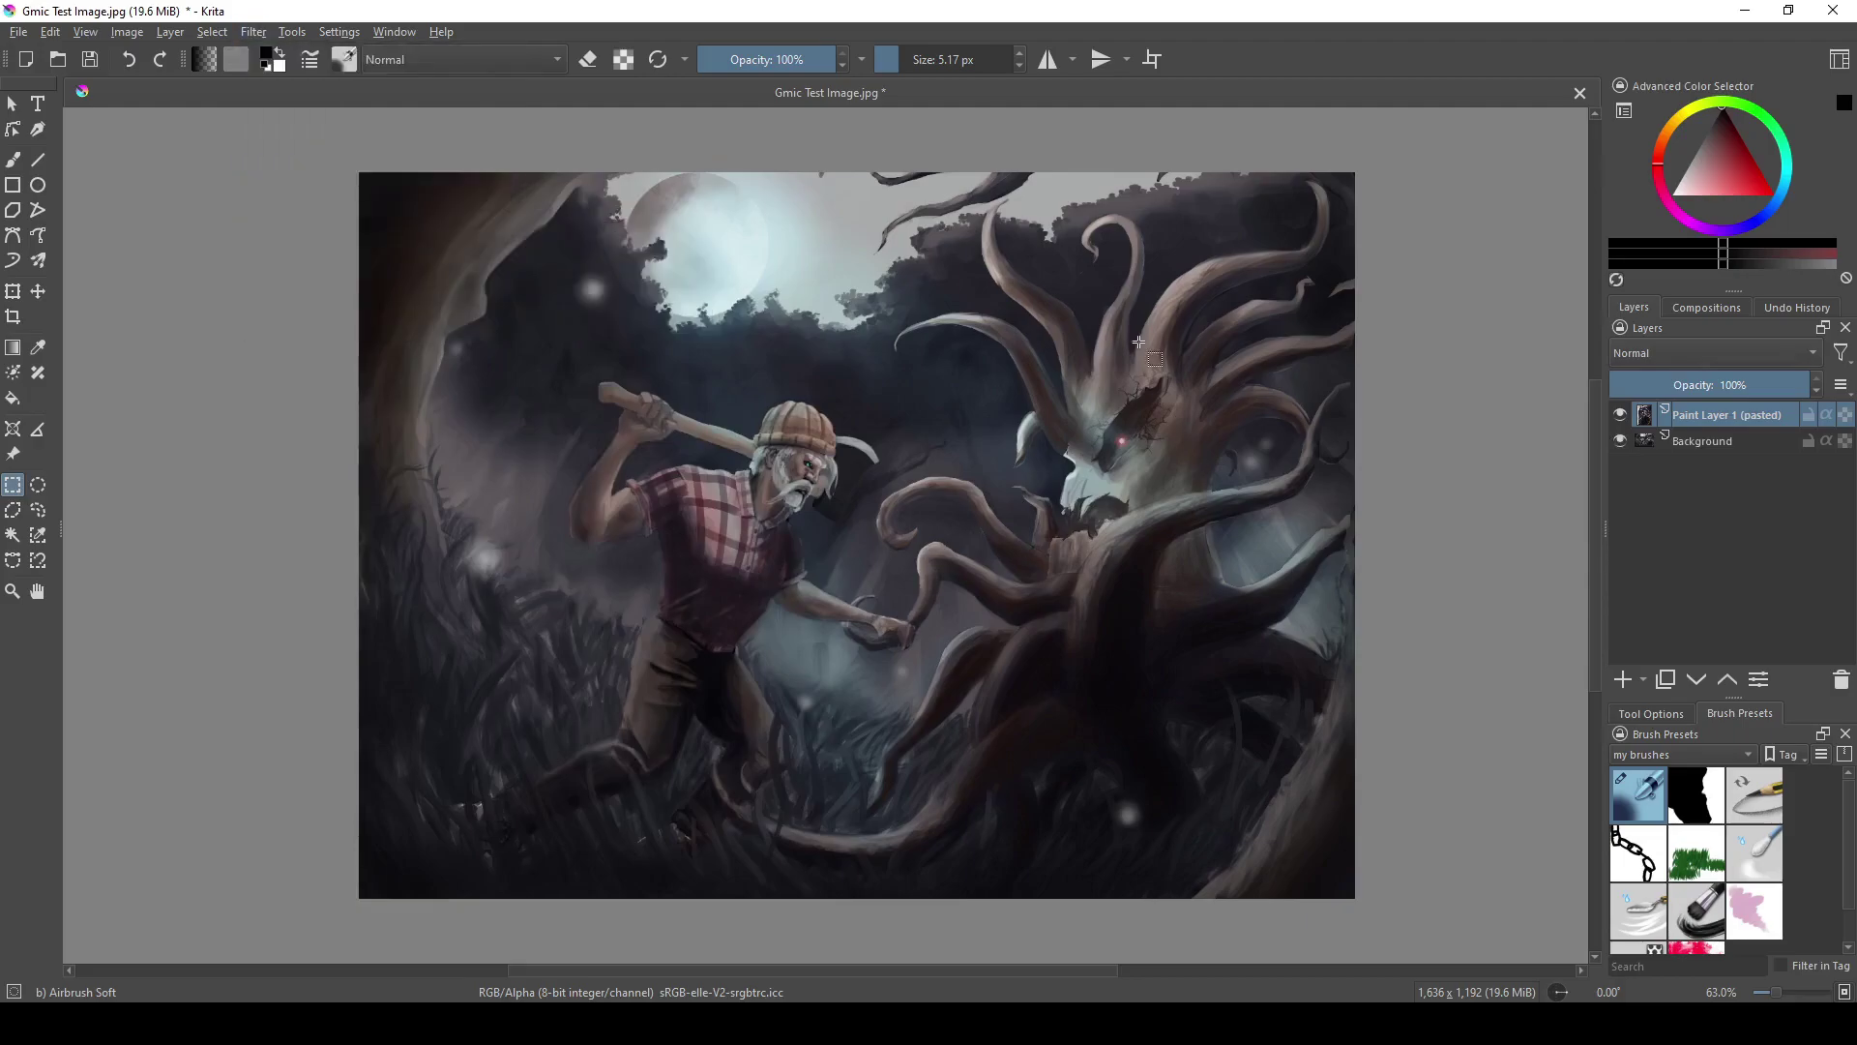
Erase parts of the filtered layer with a large soft brush to blend it, and merge it with the Background layer.
{"action": "key", "text": "b"}
{"action": "key", "text": "e"}
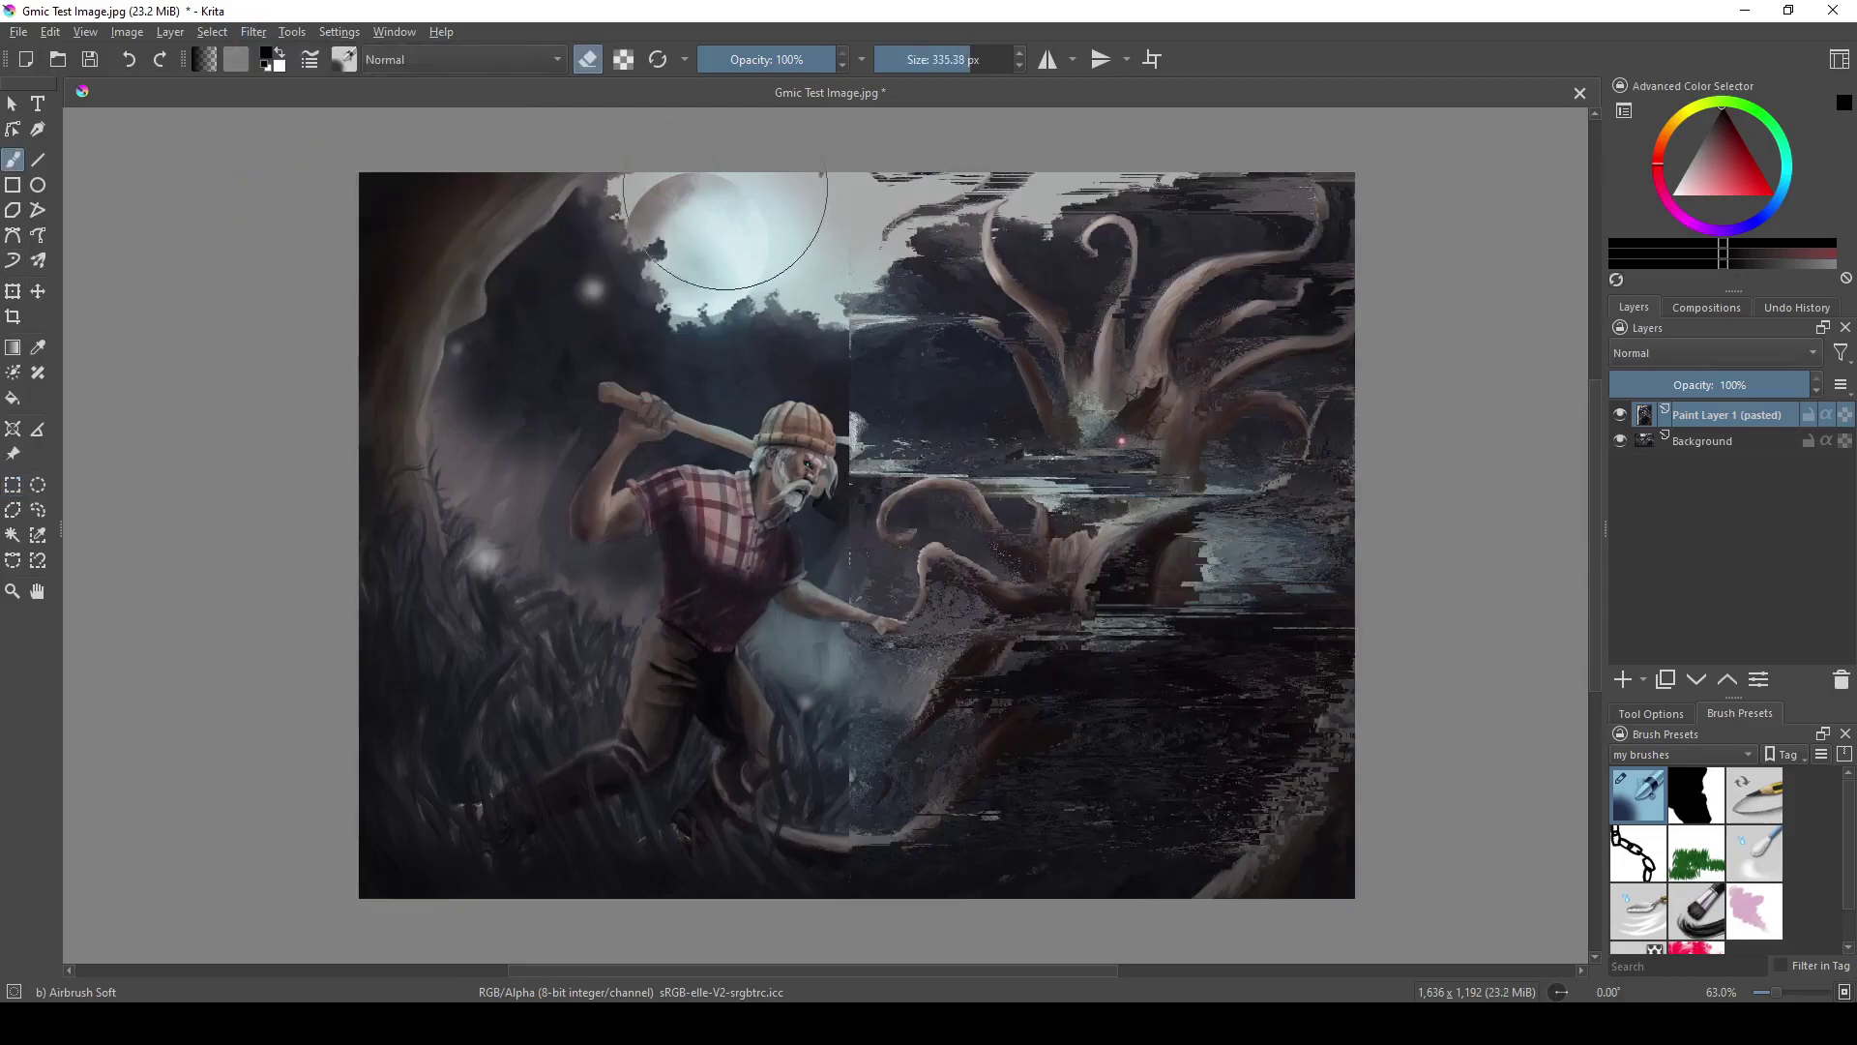
{"action": "key", "text": "v"}
{"action": "left_click_drag", "start_coordinate": [835, 140], "coordinate": [855, 919]}
{"action": "mouse_move", "coordinate": [1354, 658]}
{"action": "left_mouse_down"}
{"action": "mouse_move", "coordinate": [1297, 957]}
{"action": "mouse_move", "coordinate": [1079, 800]}
{"action": "left_mouse_up"}
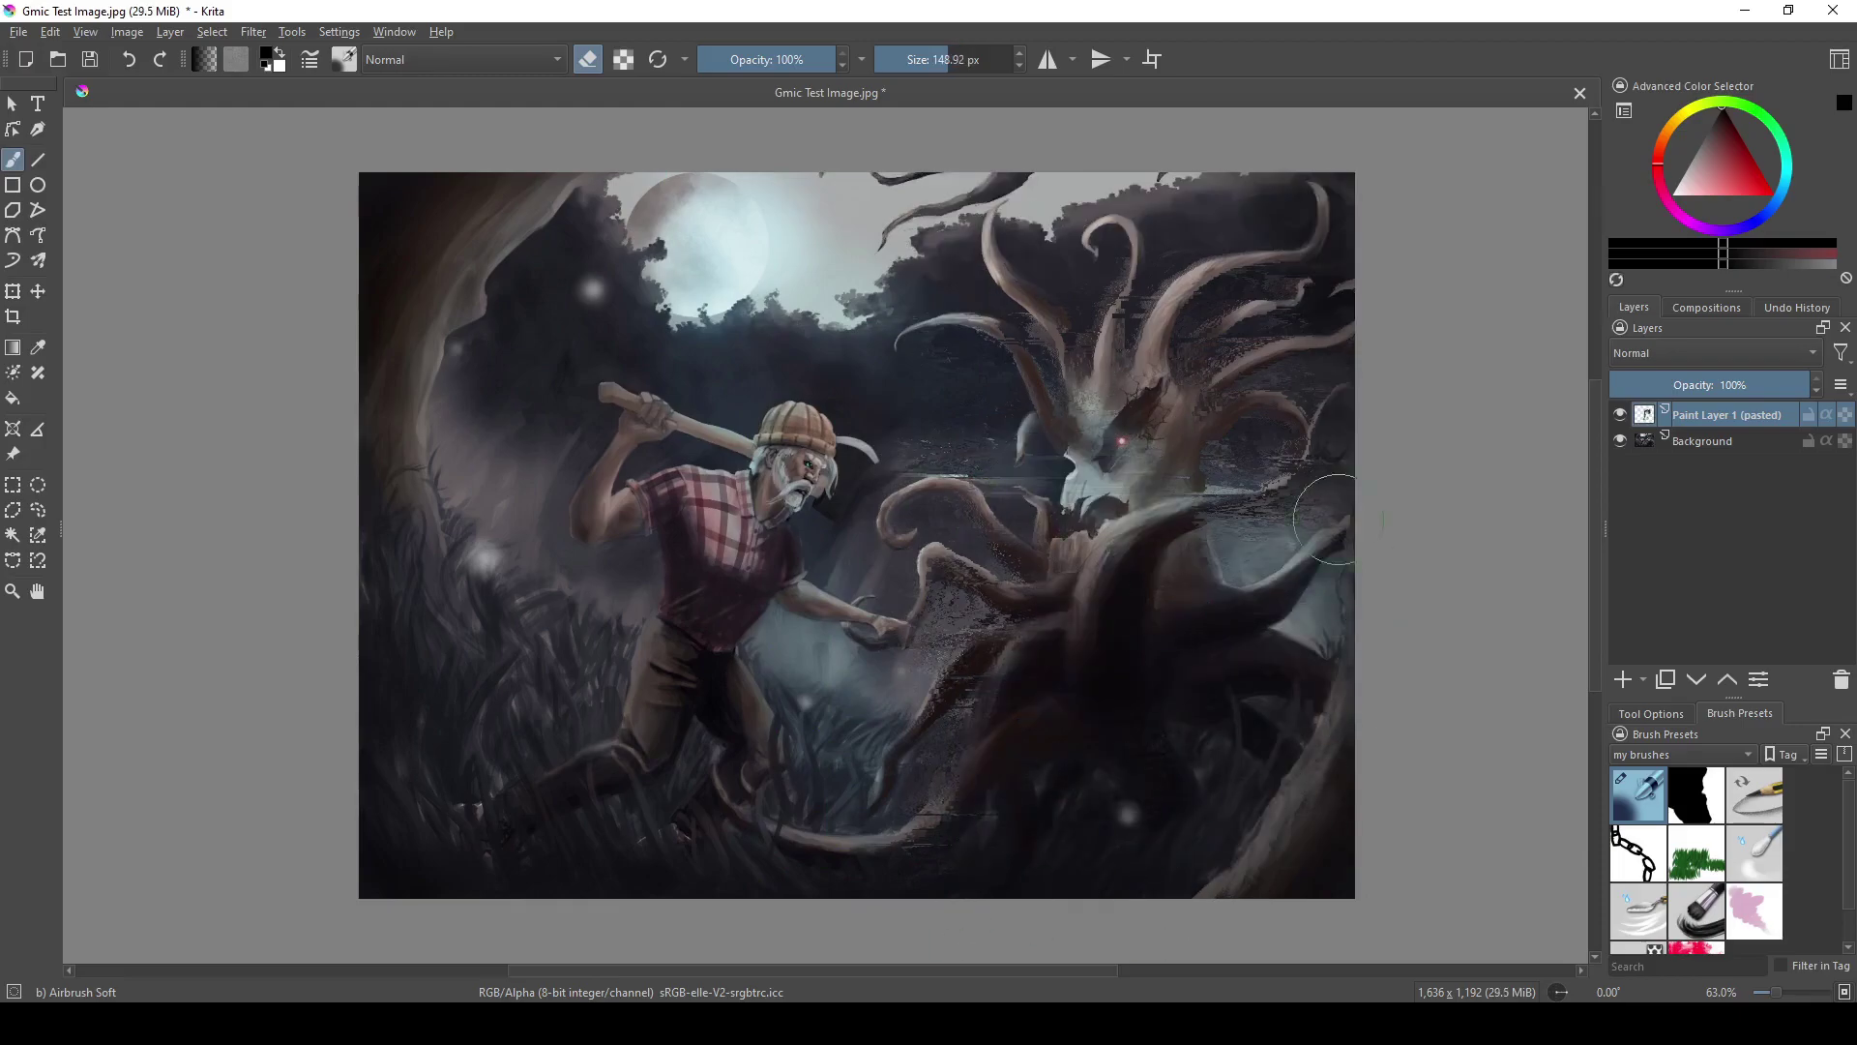
{"action": "left_click", "coordinate": [1718, 441], "text": "ctrl"}
{"action": "key", "text": "ctrl+e"}
Preview the Oldschool 8bits filter in G'MIC-Qt at 100% zoom and examine different parts of the painting.
{"action": "left_click", "coordinate": [212, 32]}
{"action": "mouse_move", "coordinate": [254, 32]}
{"action": "left_click", "coordinate": [338, 304]}
{"action": "left_click_drag", "start_coordinate": [681, 296], "coordinate": [782, 197]}
{"action": "left_click", "coordinate": [721, 491]}
{"action": "left_click", "coordinate": [561, 733]}
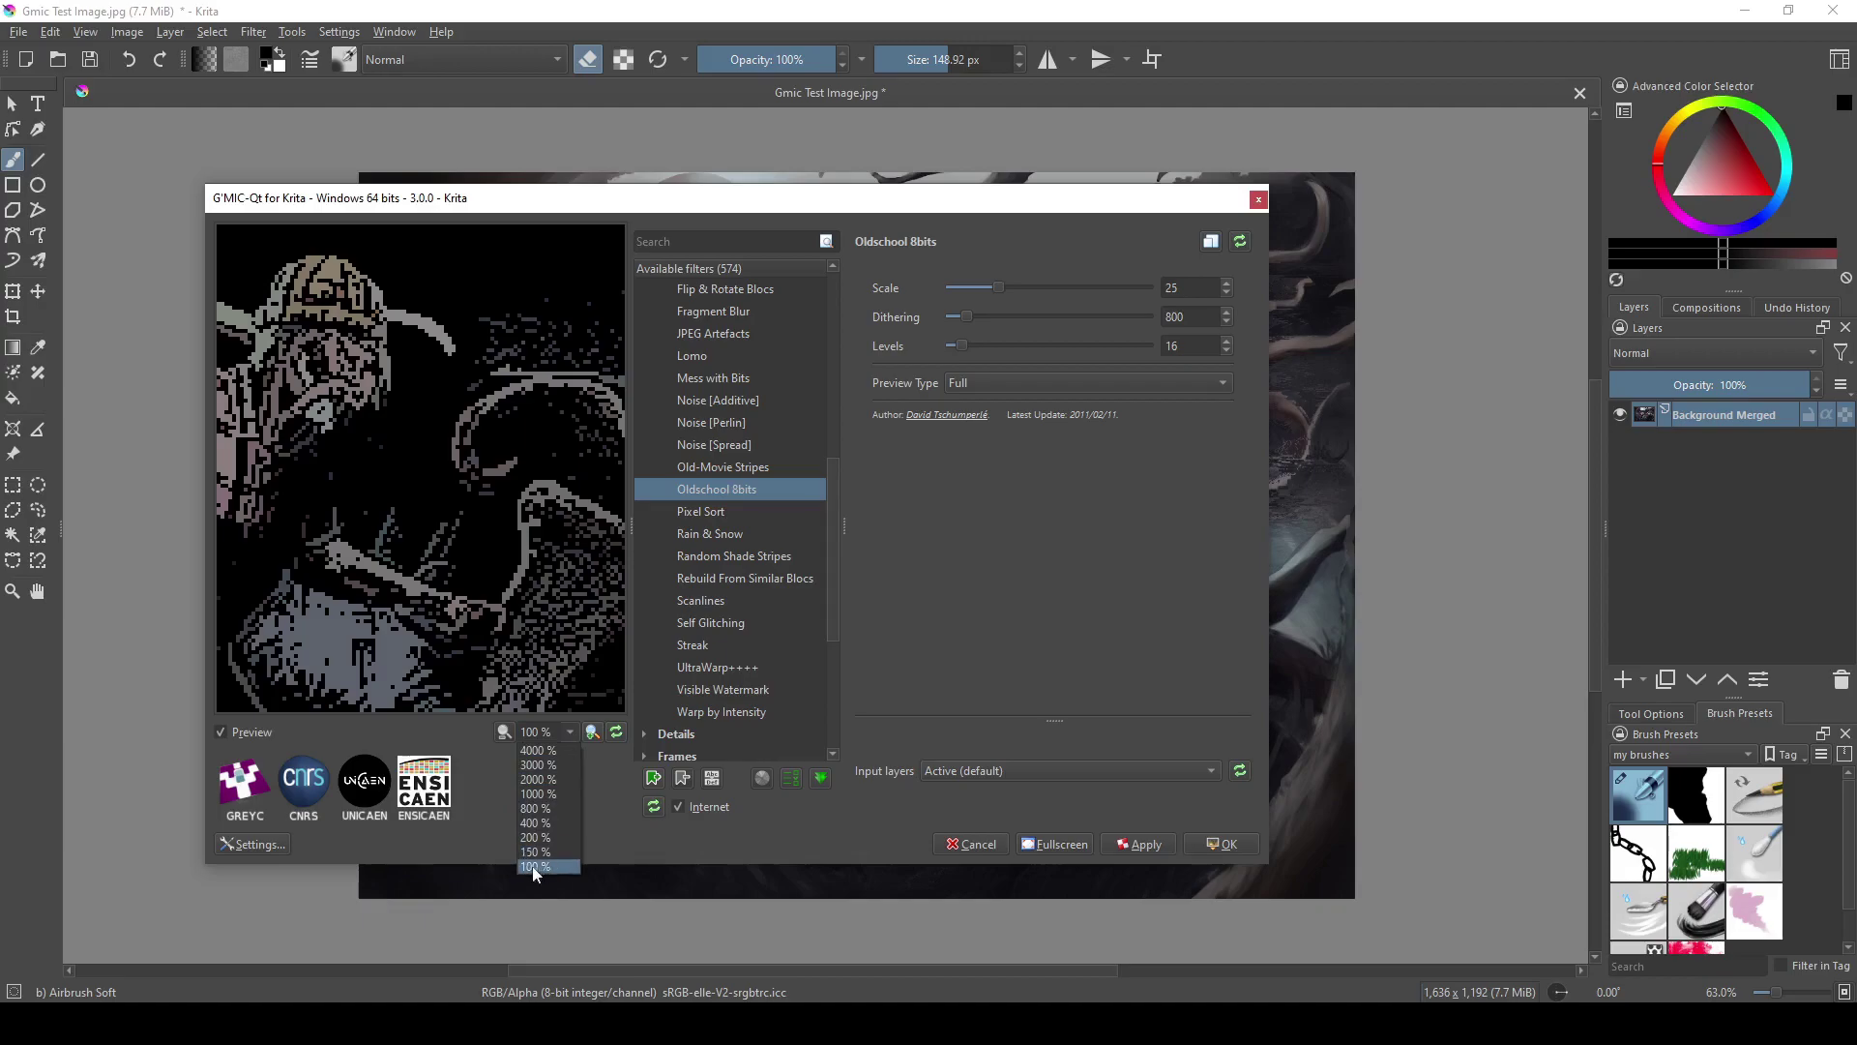
{"action": "left_click", "coordinate": [437, 743]}
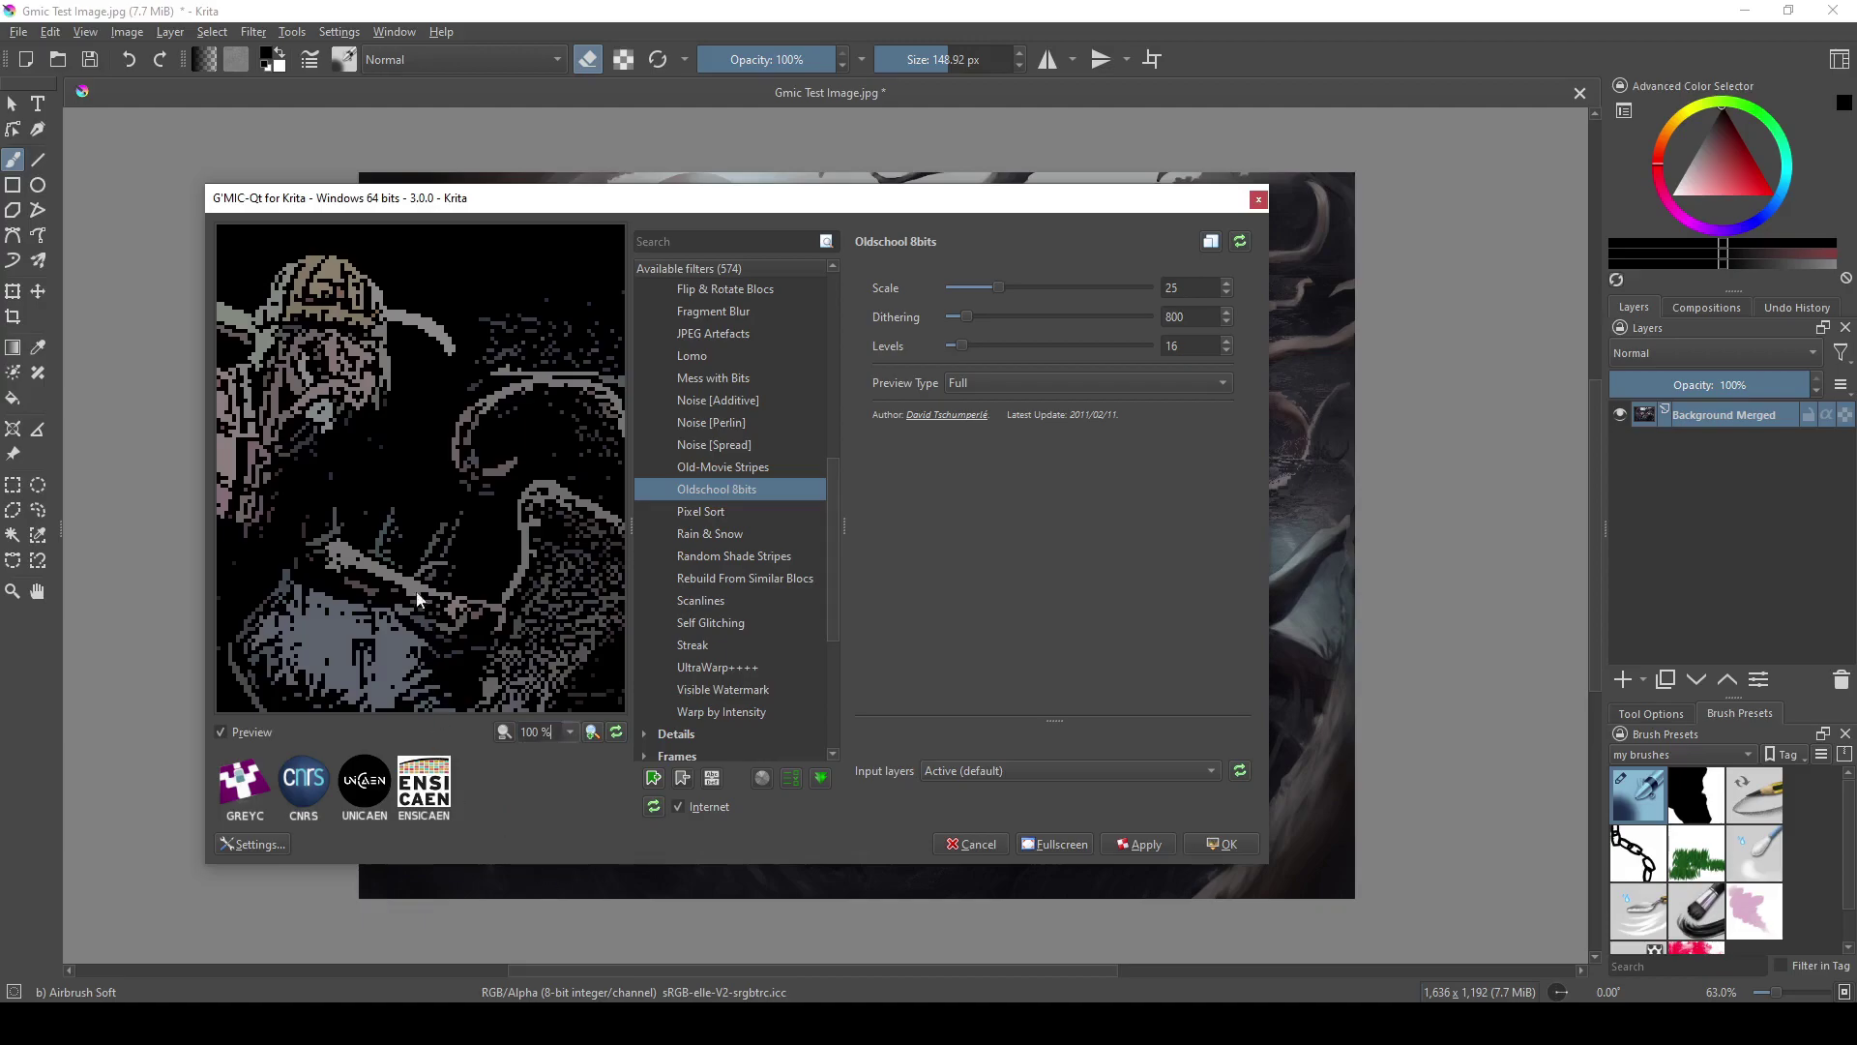
{"action": "left_click_drag", "start_coordinate": [427, 491], "coordinate": [357, 356]}
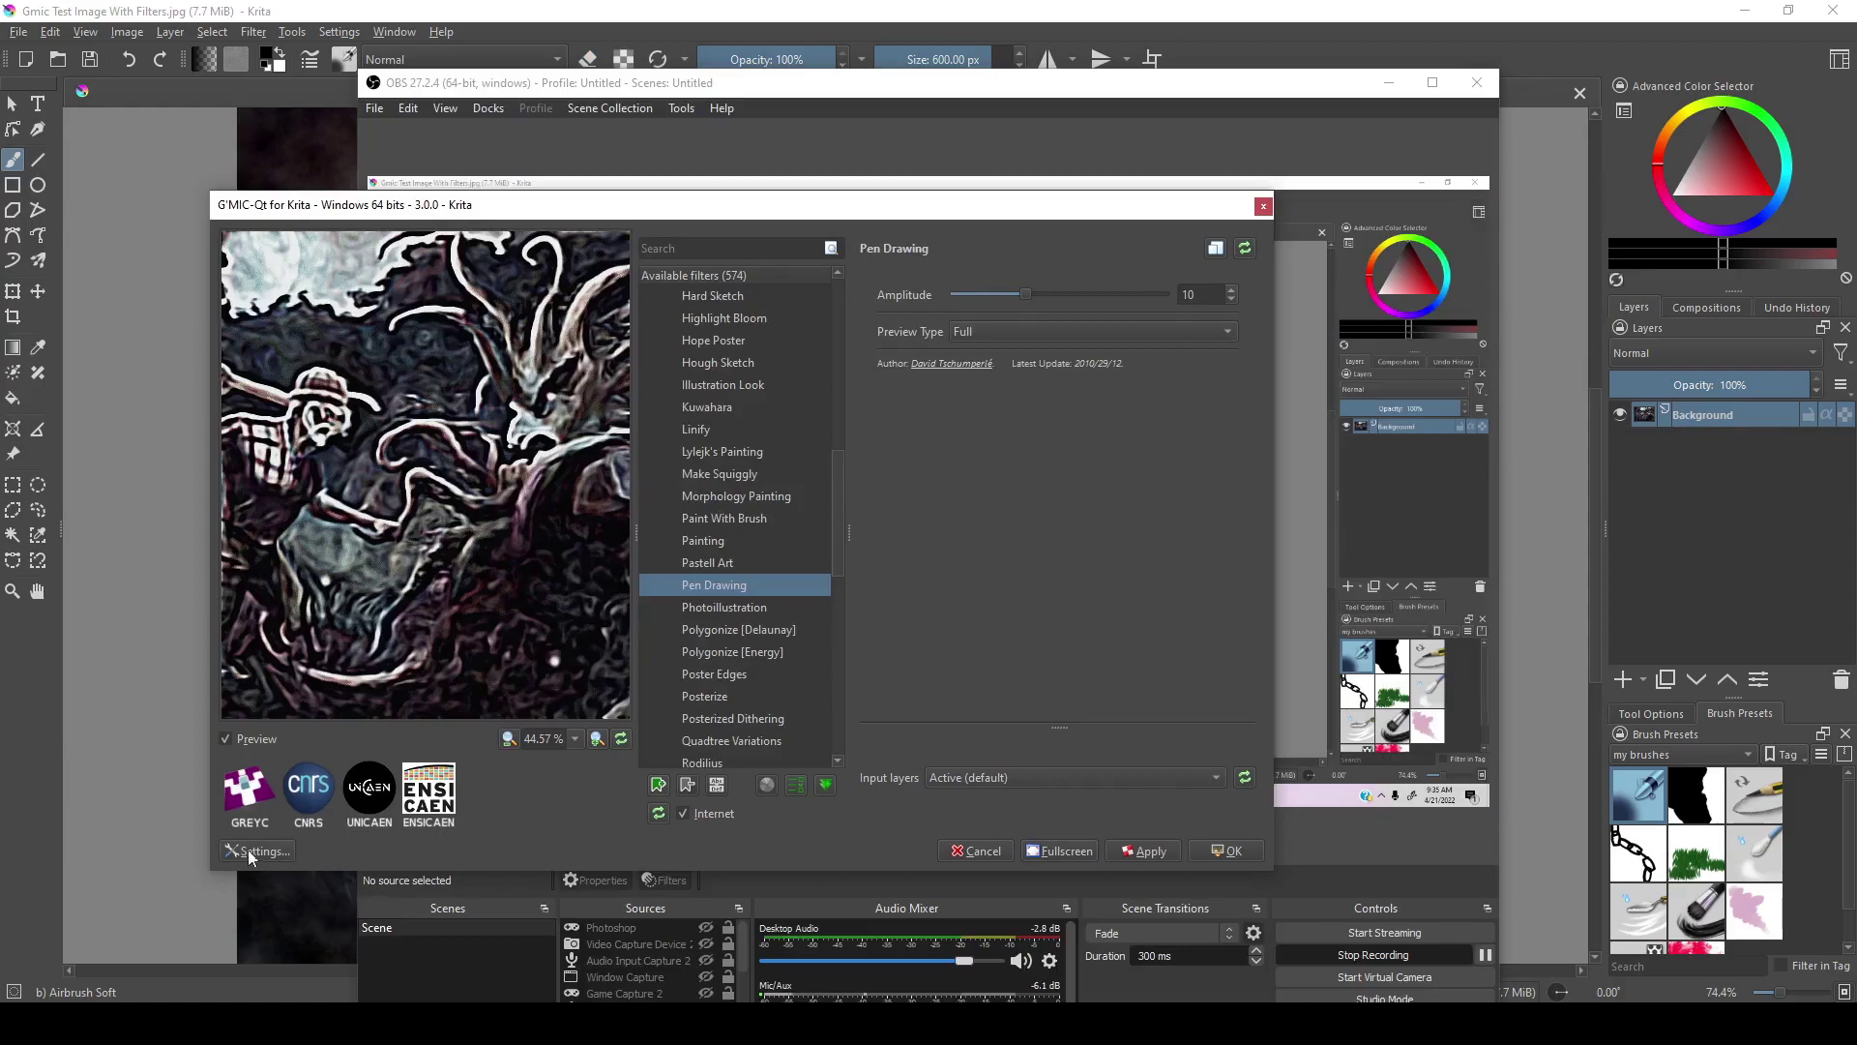
Review the G'MIC-Qt interface settings for the preview timeout and always-enabled preview zooming.
{"action": "left_click", "coordinate": [254, 851]}
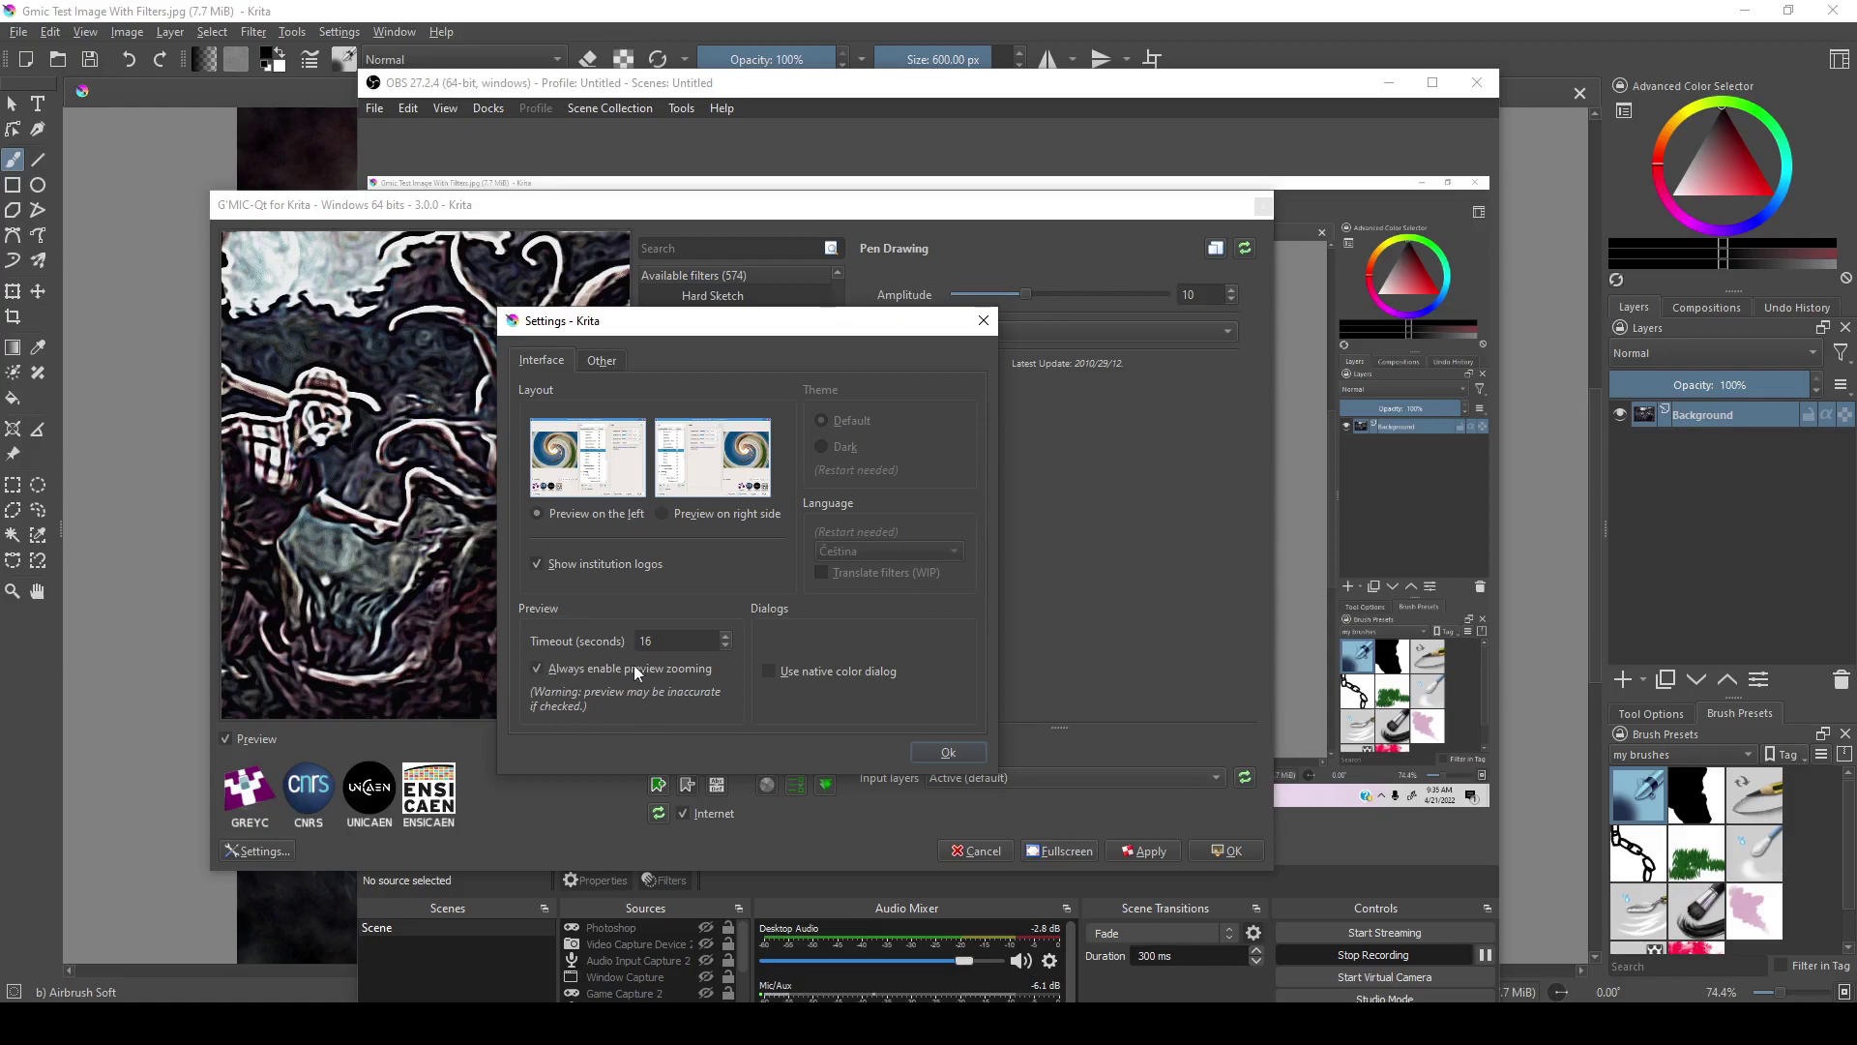
{"action": "left_click", "coordinate": [946, 753]}
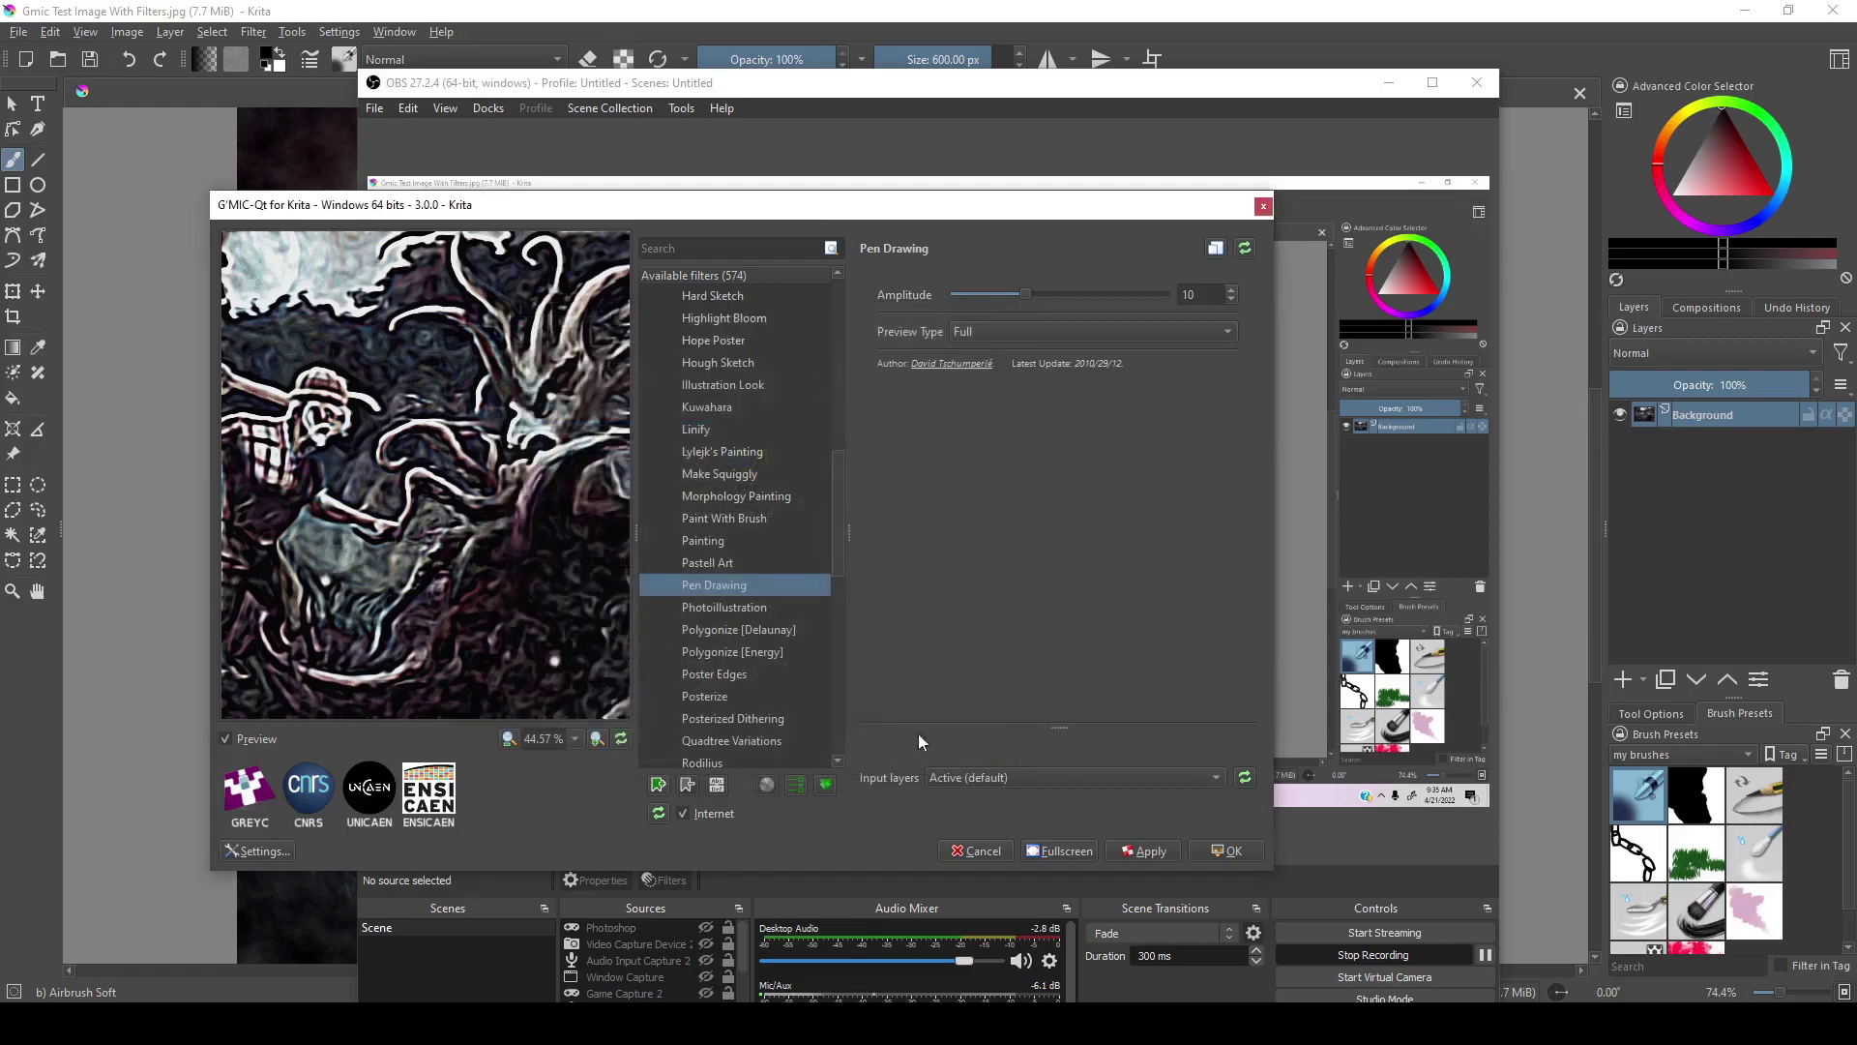
Examine the Pen Drawing preview at different zooms, and preview the Pastell Art filter on the painting.
{"action": "left_click", "coordinate": [580, 739]}
{"action": "left_click", "coordinate": [553, 834]}
{"action": "left_click_drag", "start_coordinate": [458, 445], "coordinate": [623, 456]}
{"action": "scroll", "coordinate": [416, 404], "scroll_direction": "down", "scroll_amount": 1}
{"action": "scroll", "coordinate": [414, 403], "scroll_direction": "down", "scroll_amount": 3}
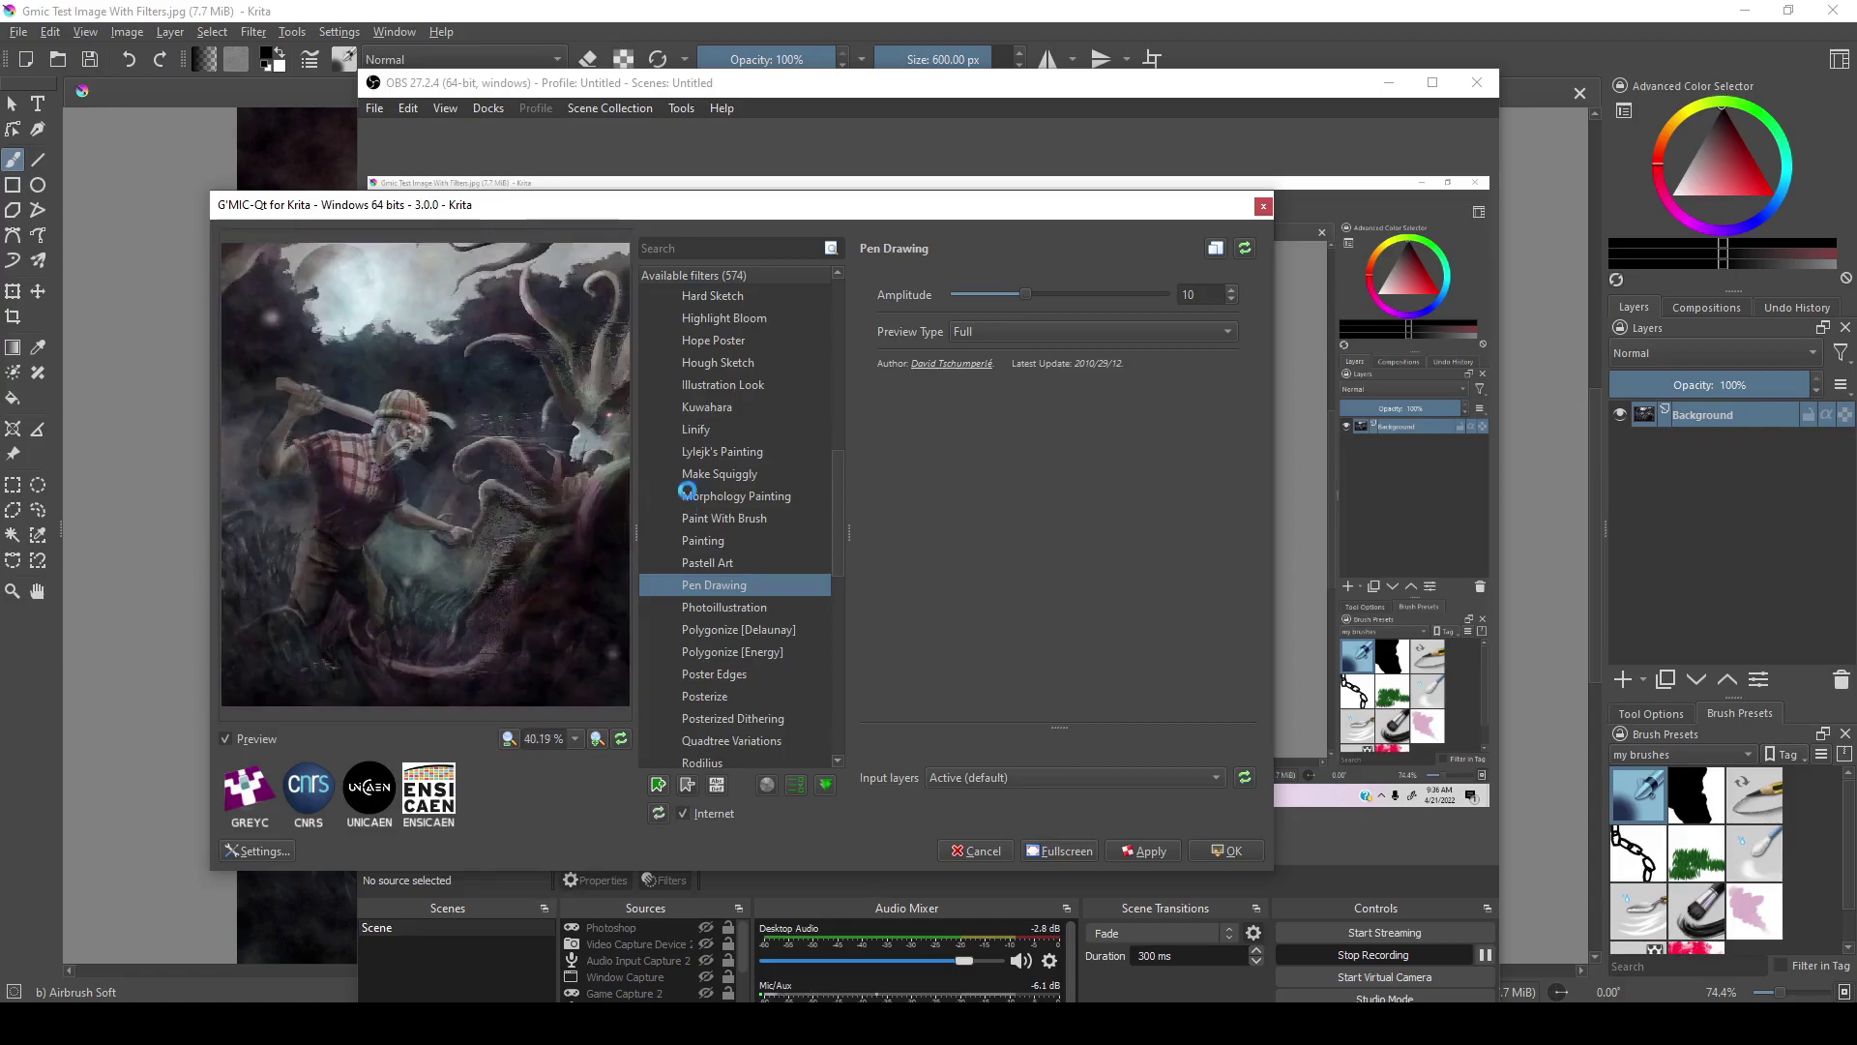
{"action": "left_click", "coordinate": [749, 563]}
{"action": "scroll", "coordinate": [514, 508], "scroll_direction": "up", "scroll_amount": 2}
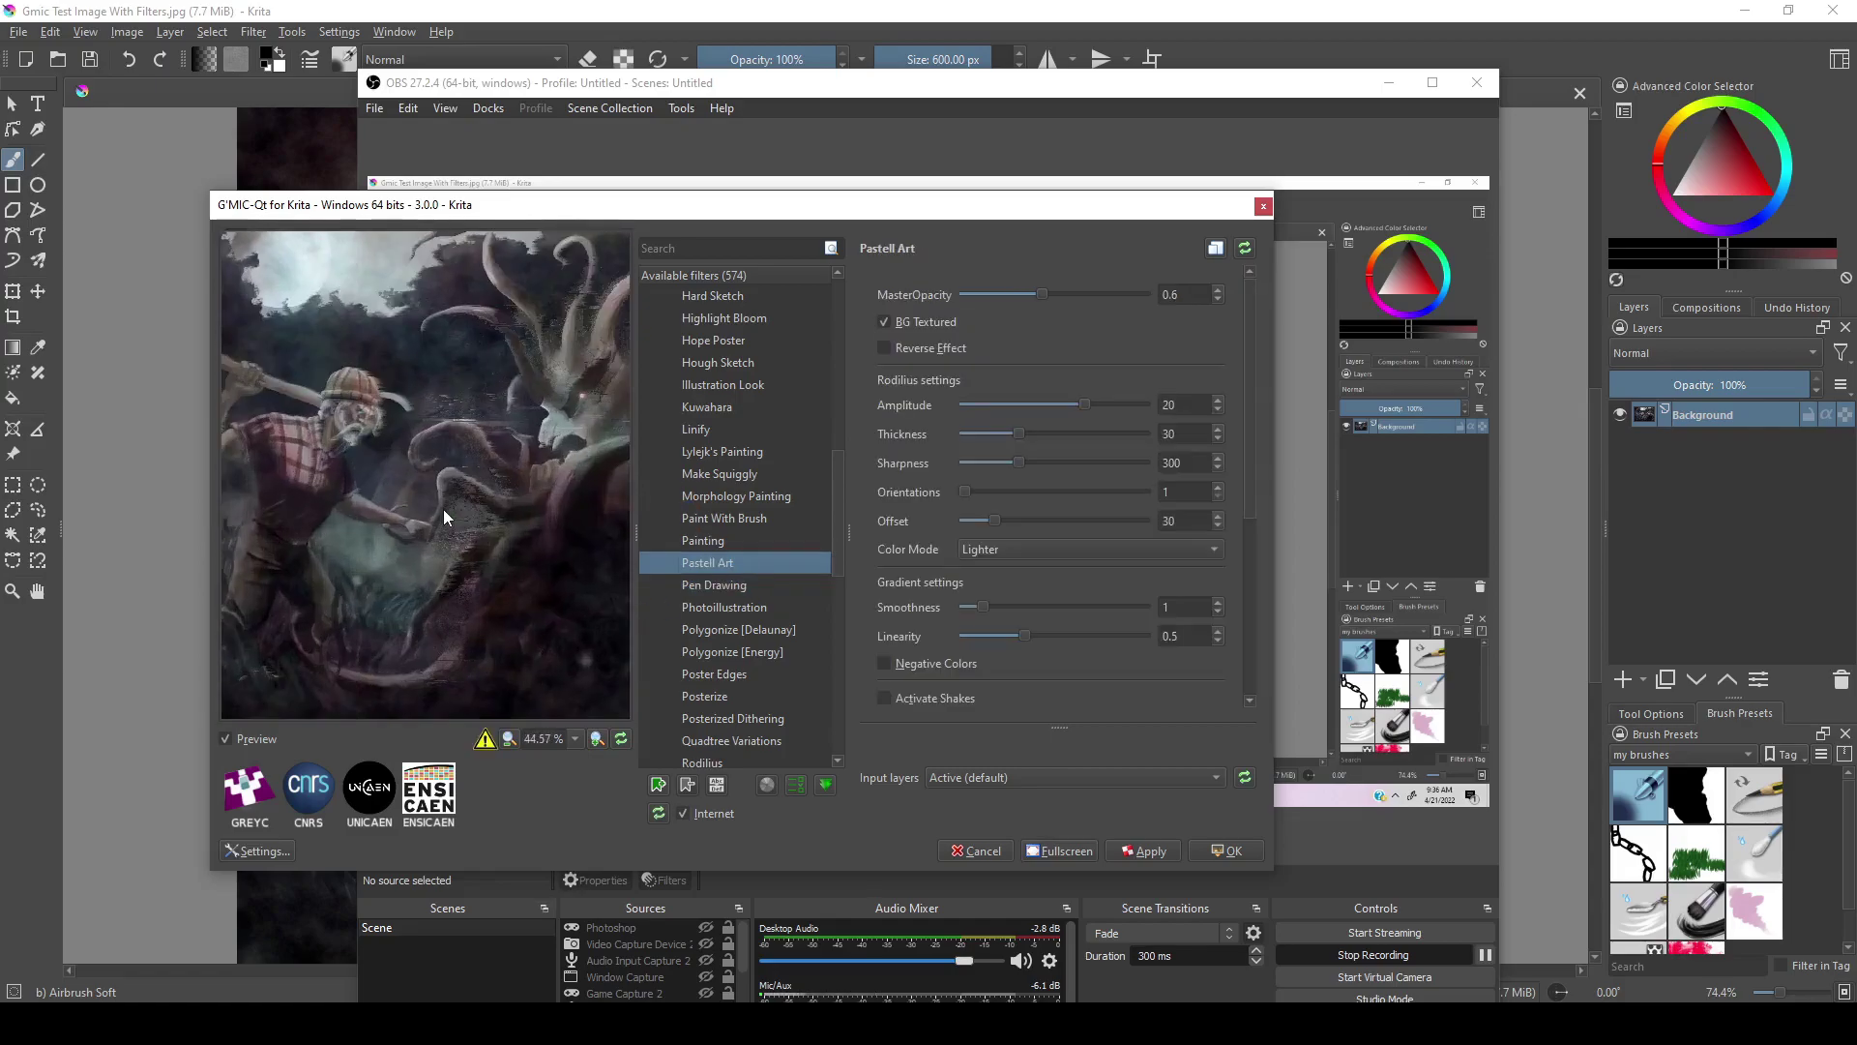
Set G'MIC-Qt's internet updates to Weekly and update the filters immediately.
{"action": "left_click", "coordinate": [259, 851]}
{"action": "left_click", "coordinate": [596, 368]}
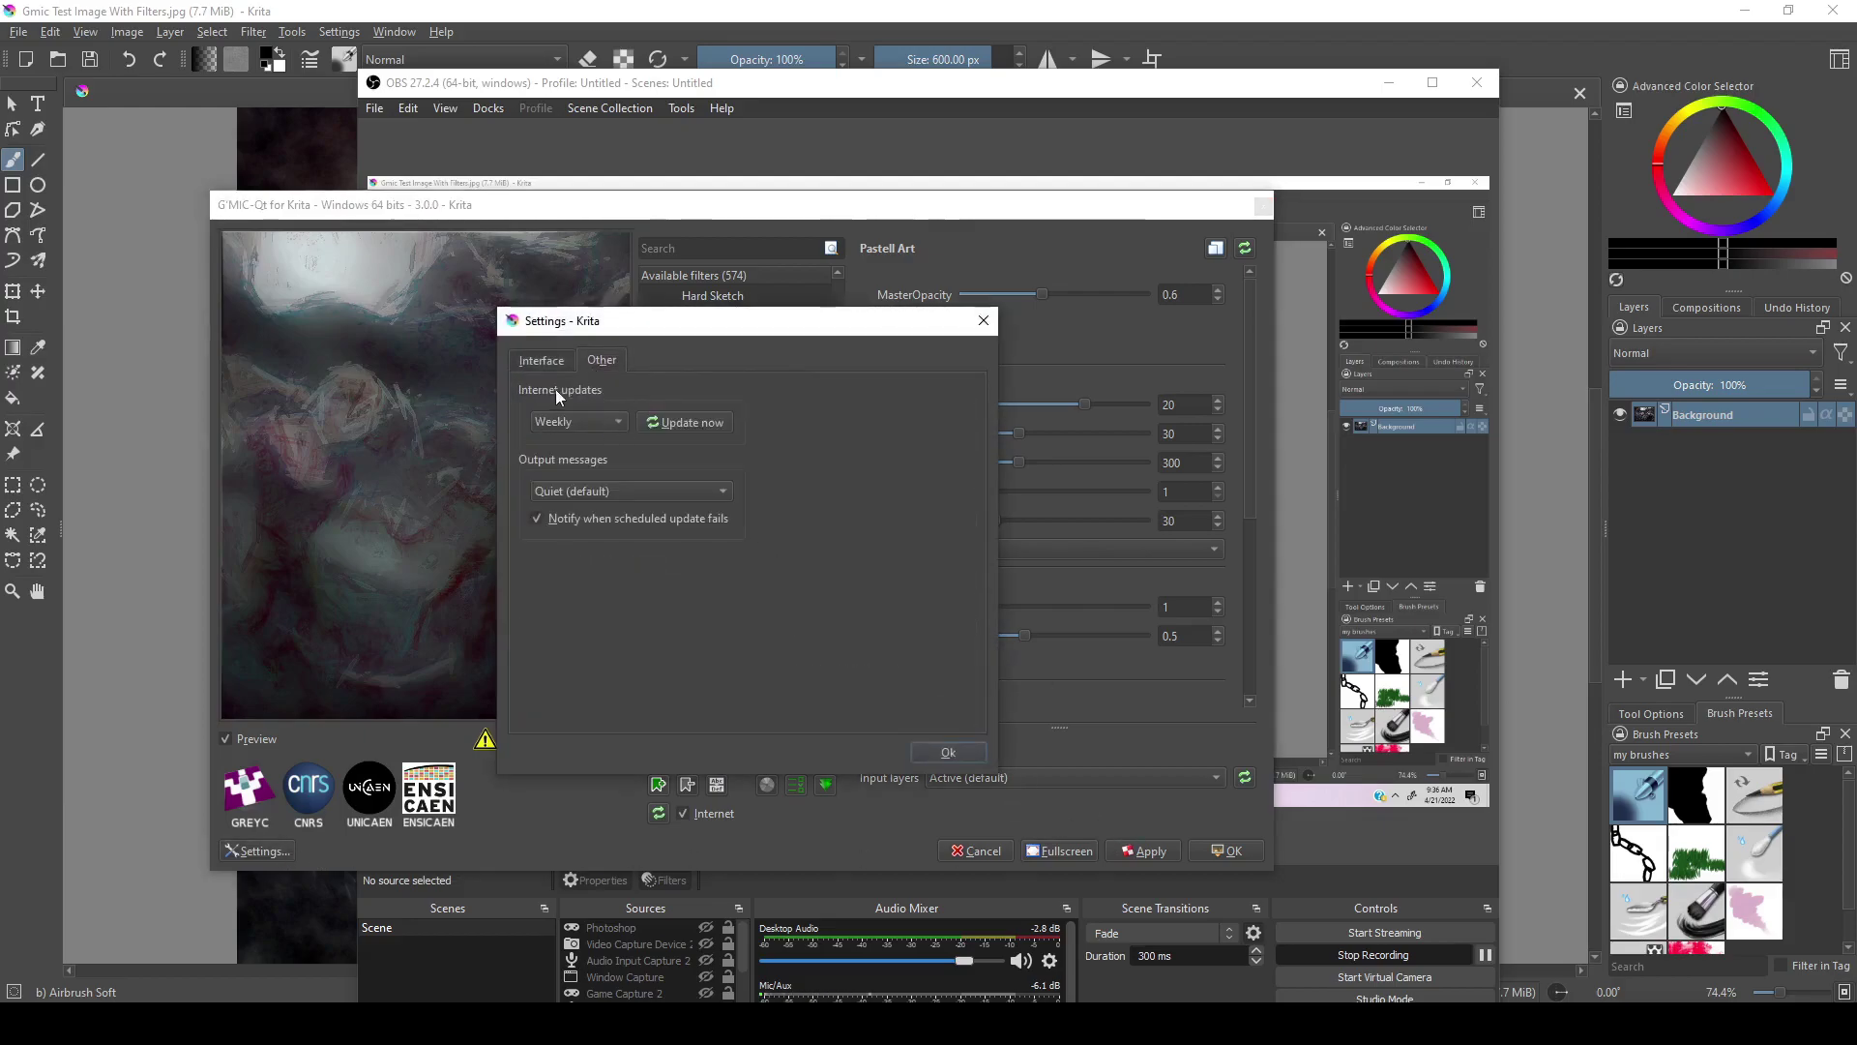
{"action": "left_click", "coordinate": [563, 425]}
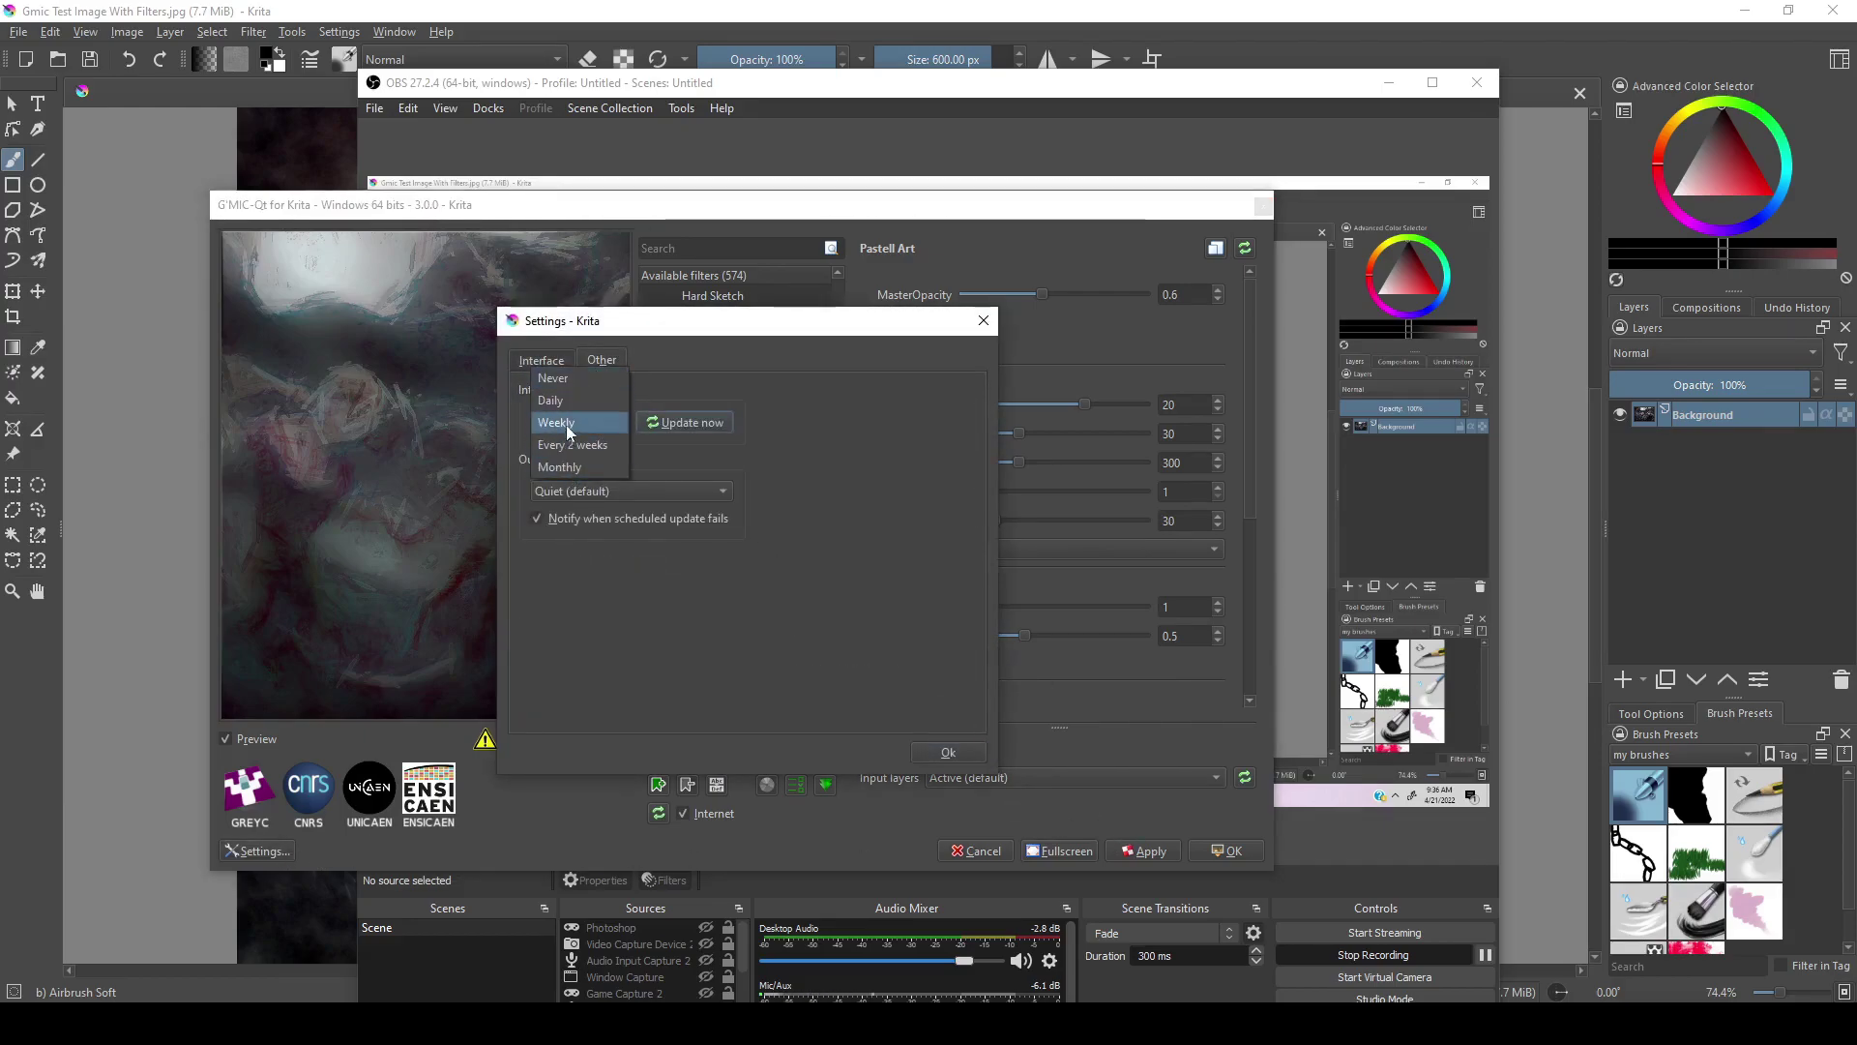
{"action": "left_click", "coordinate": [570, 423]}
{"action": "left_click", "coordinate": [673, 422]}
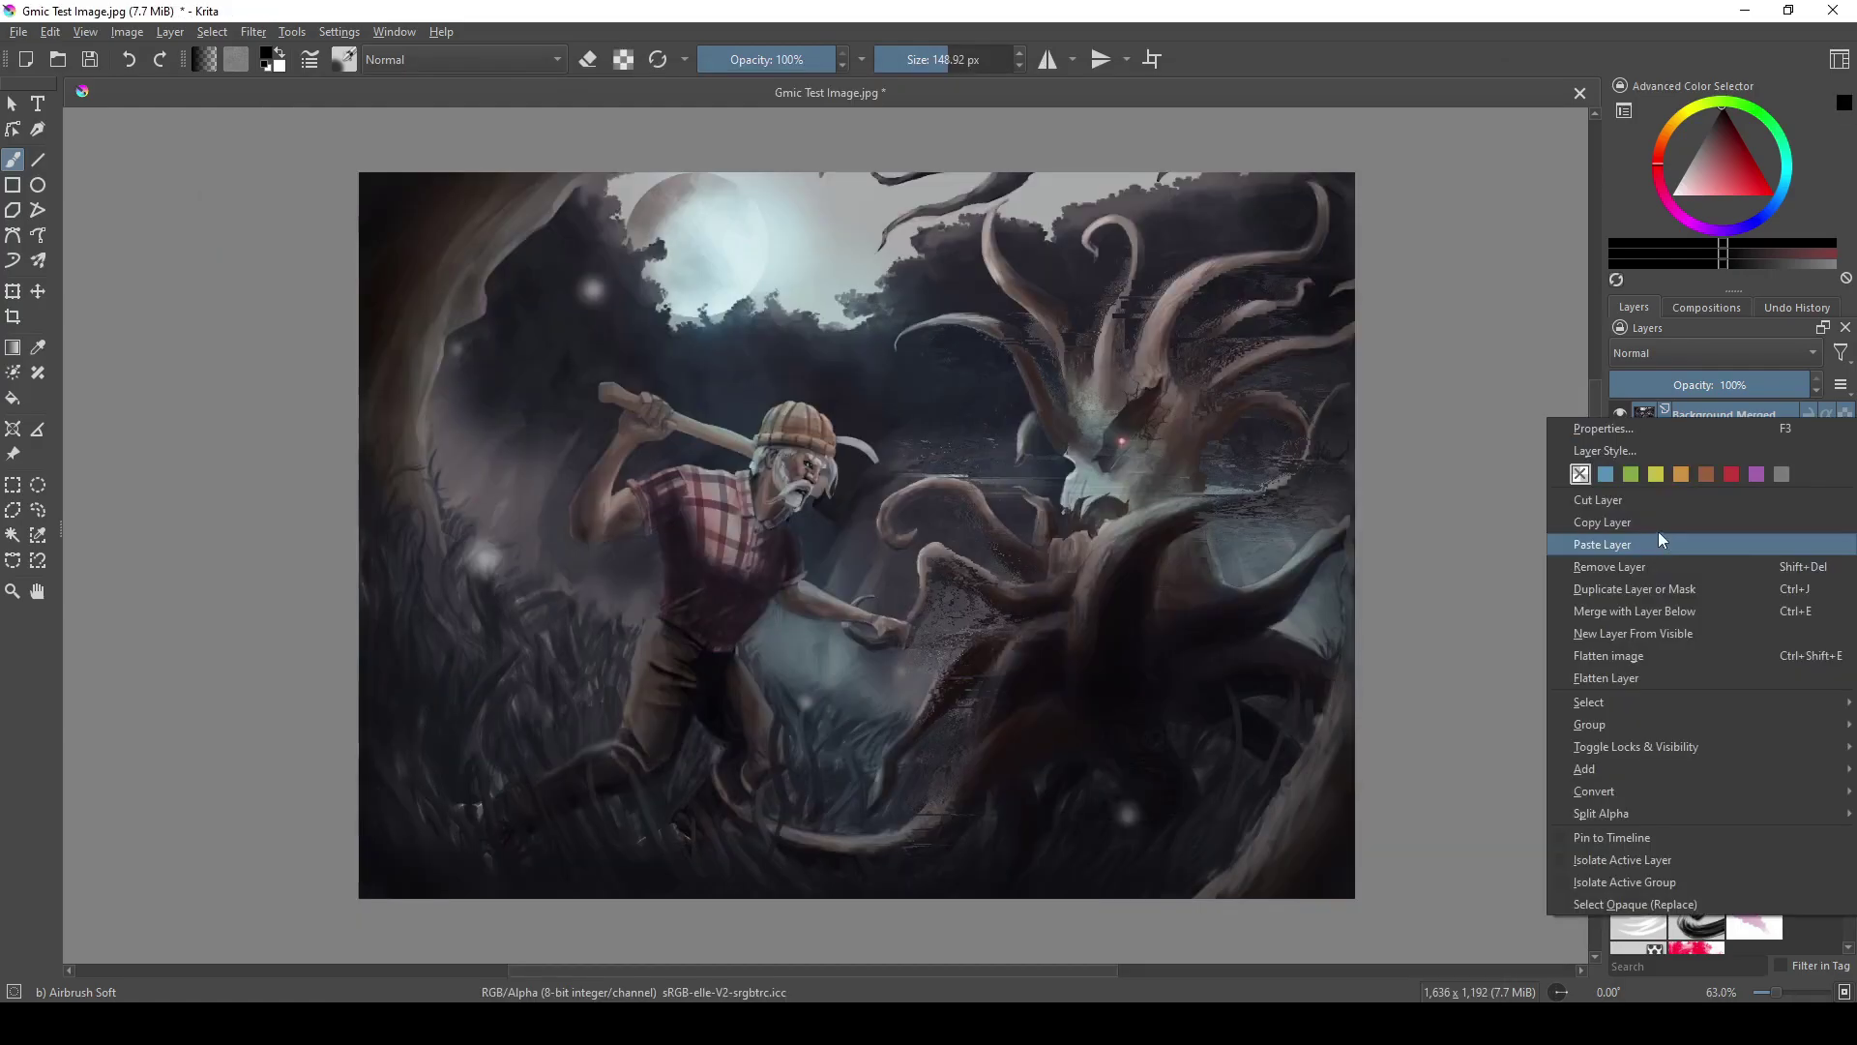
Duplicate the Background Merged layer.
{"action": "left_click", "coordinate": [1692, 448]}
{"action": "right_click", "coordinate": [1706, 415]}
{"action": "left_click", "coordinate": [1669, 540]}
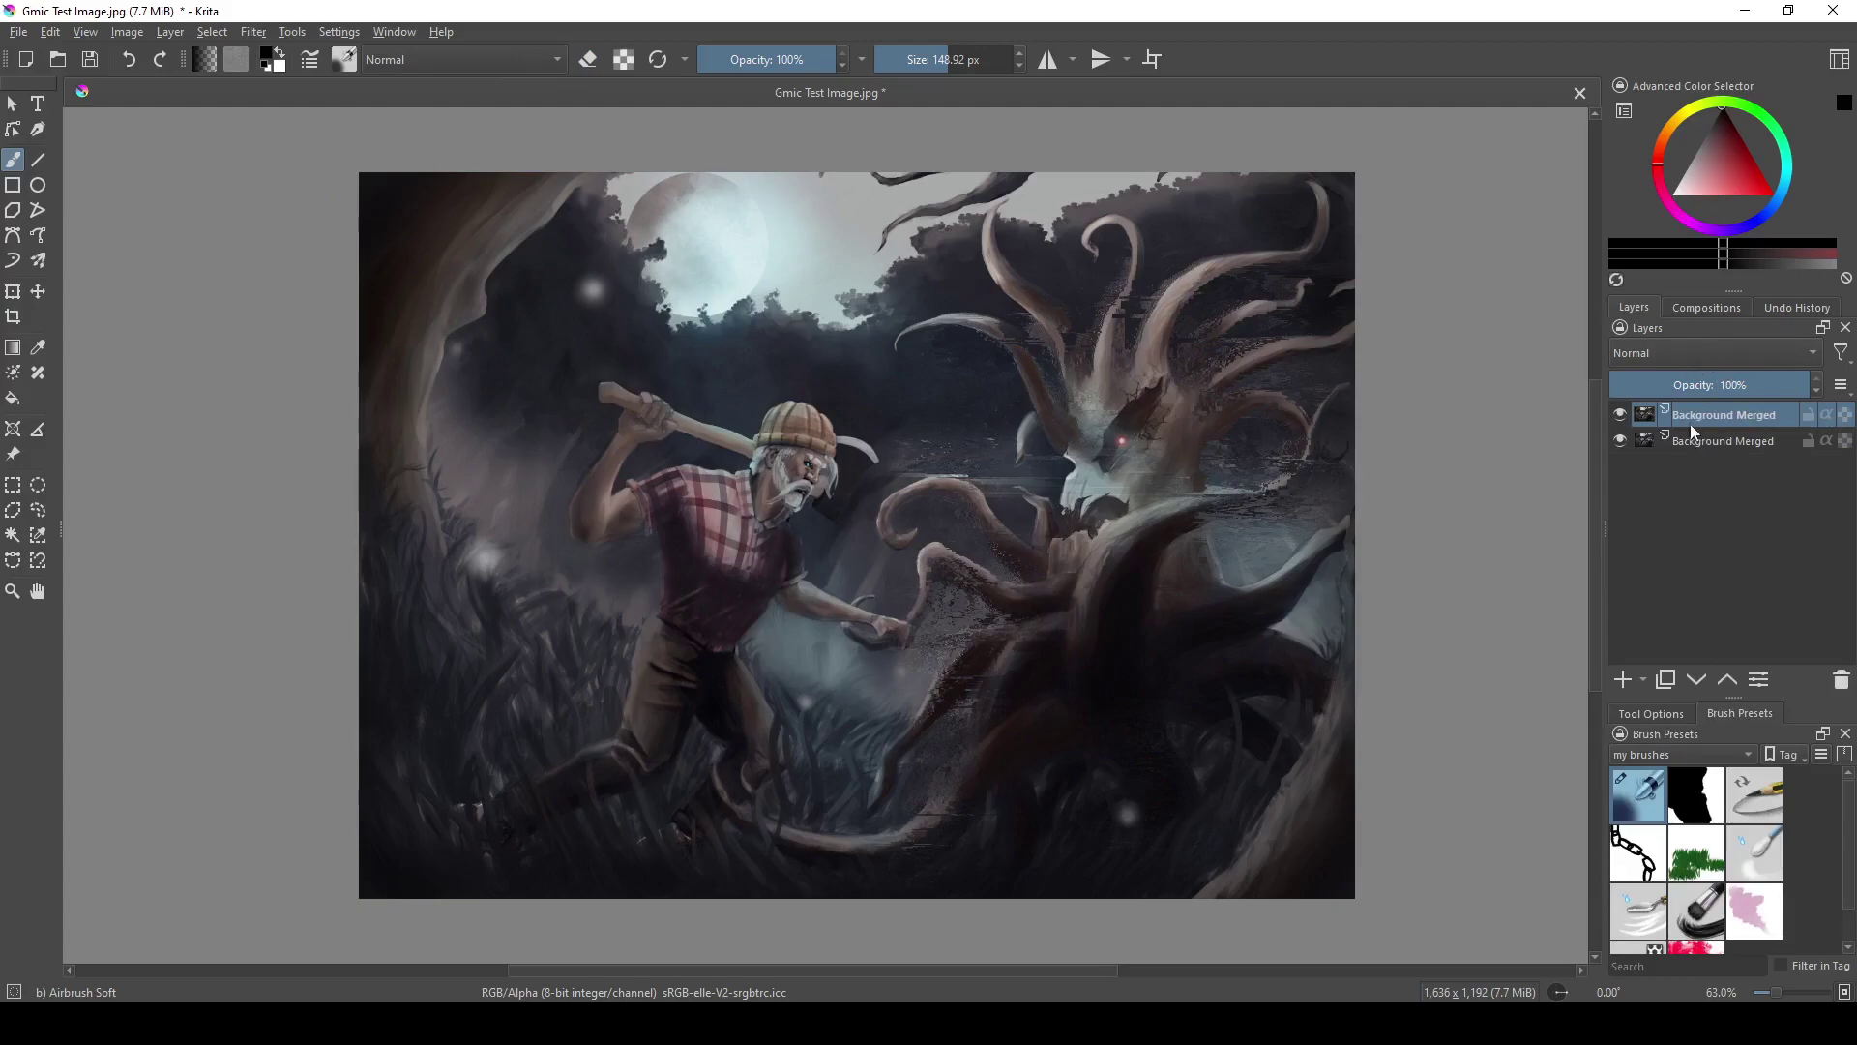
Try the G'MIC Dirty filter with an amplitude of about 15.3 on the upper Background Merged layer.
{"action": "left_click", "coordinate": [253, 32]}
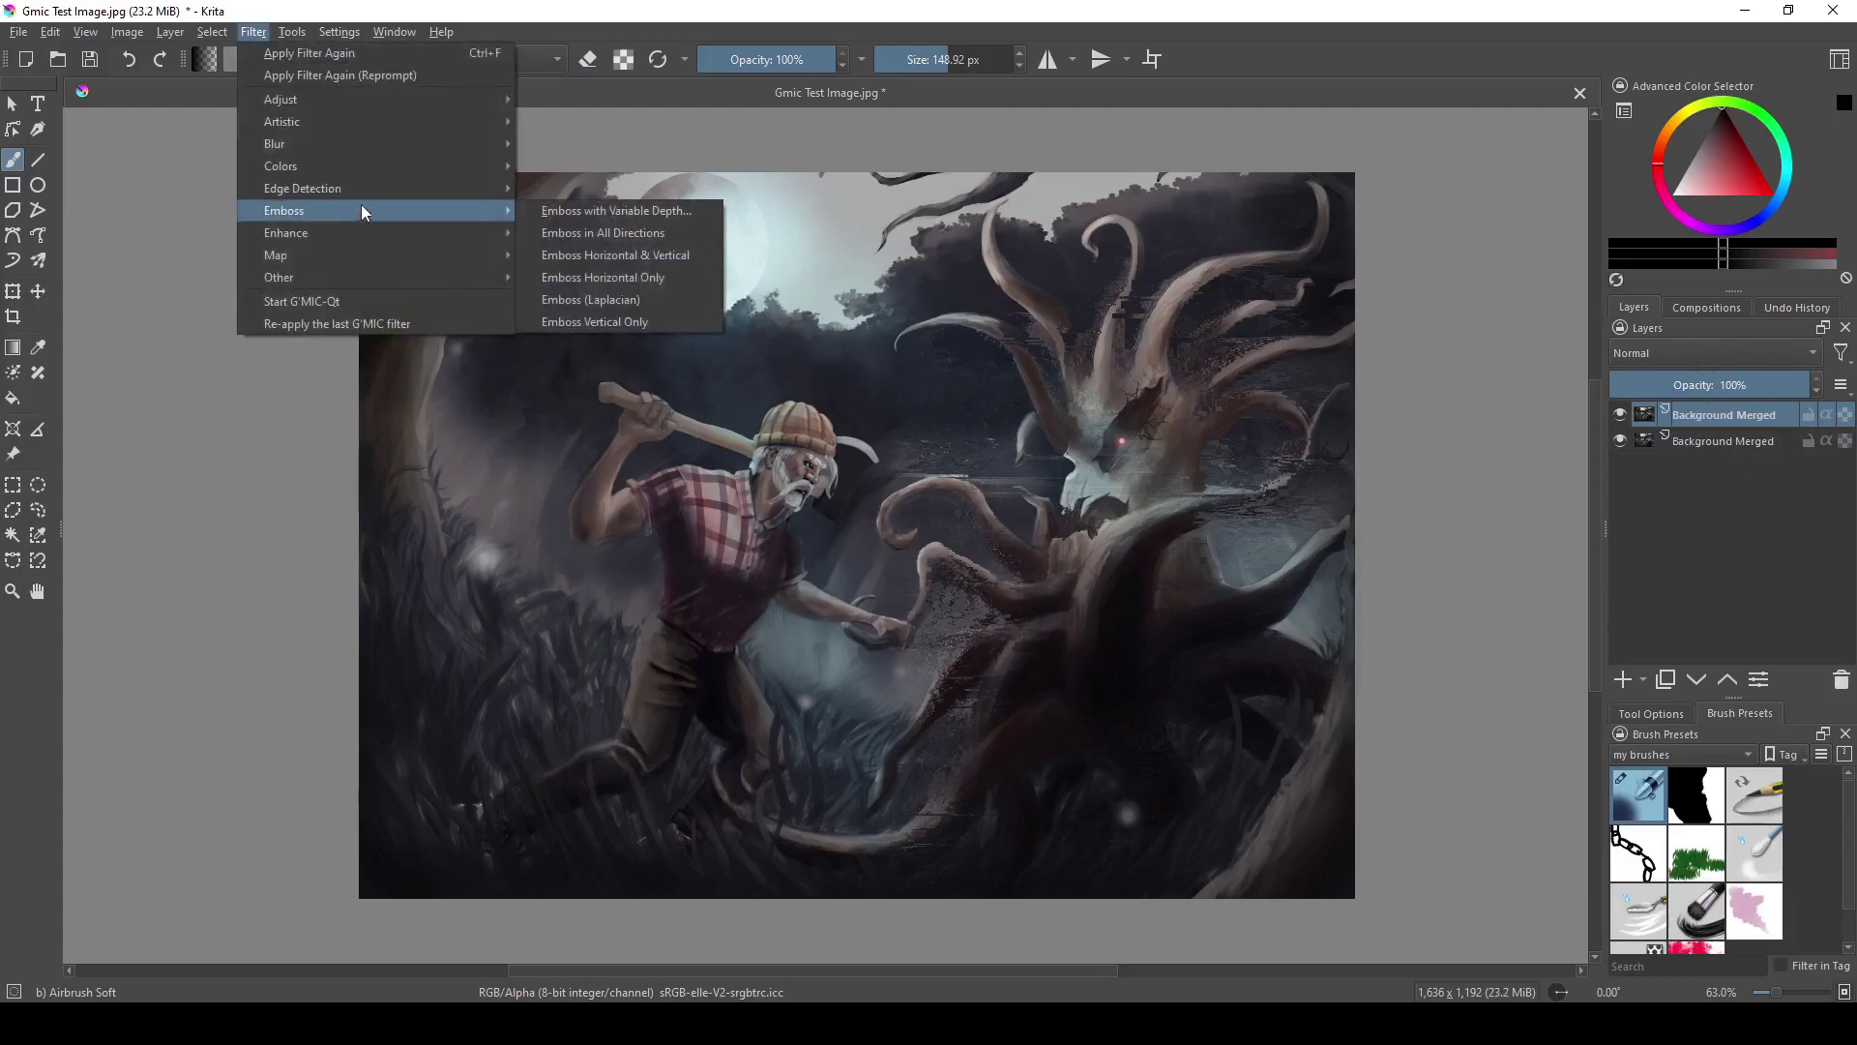
{"action": "left_click", "coordinate": [378, 302]}
{"action": "mouse_move", "coordinate": [798, 175]}
{"action": "left_mouse_down"}
{"action": "mouse_move", "coordinate": [907, 930]}
{"action": "mouse_move", "coordinate": [874, 693]}
{"action": "mouse_move", "coordinate": [744, 176]}
{"action": "mouse_move", "coordinate": [779, 183]}
{"action": "left_mouse_up"}
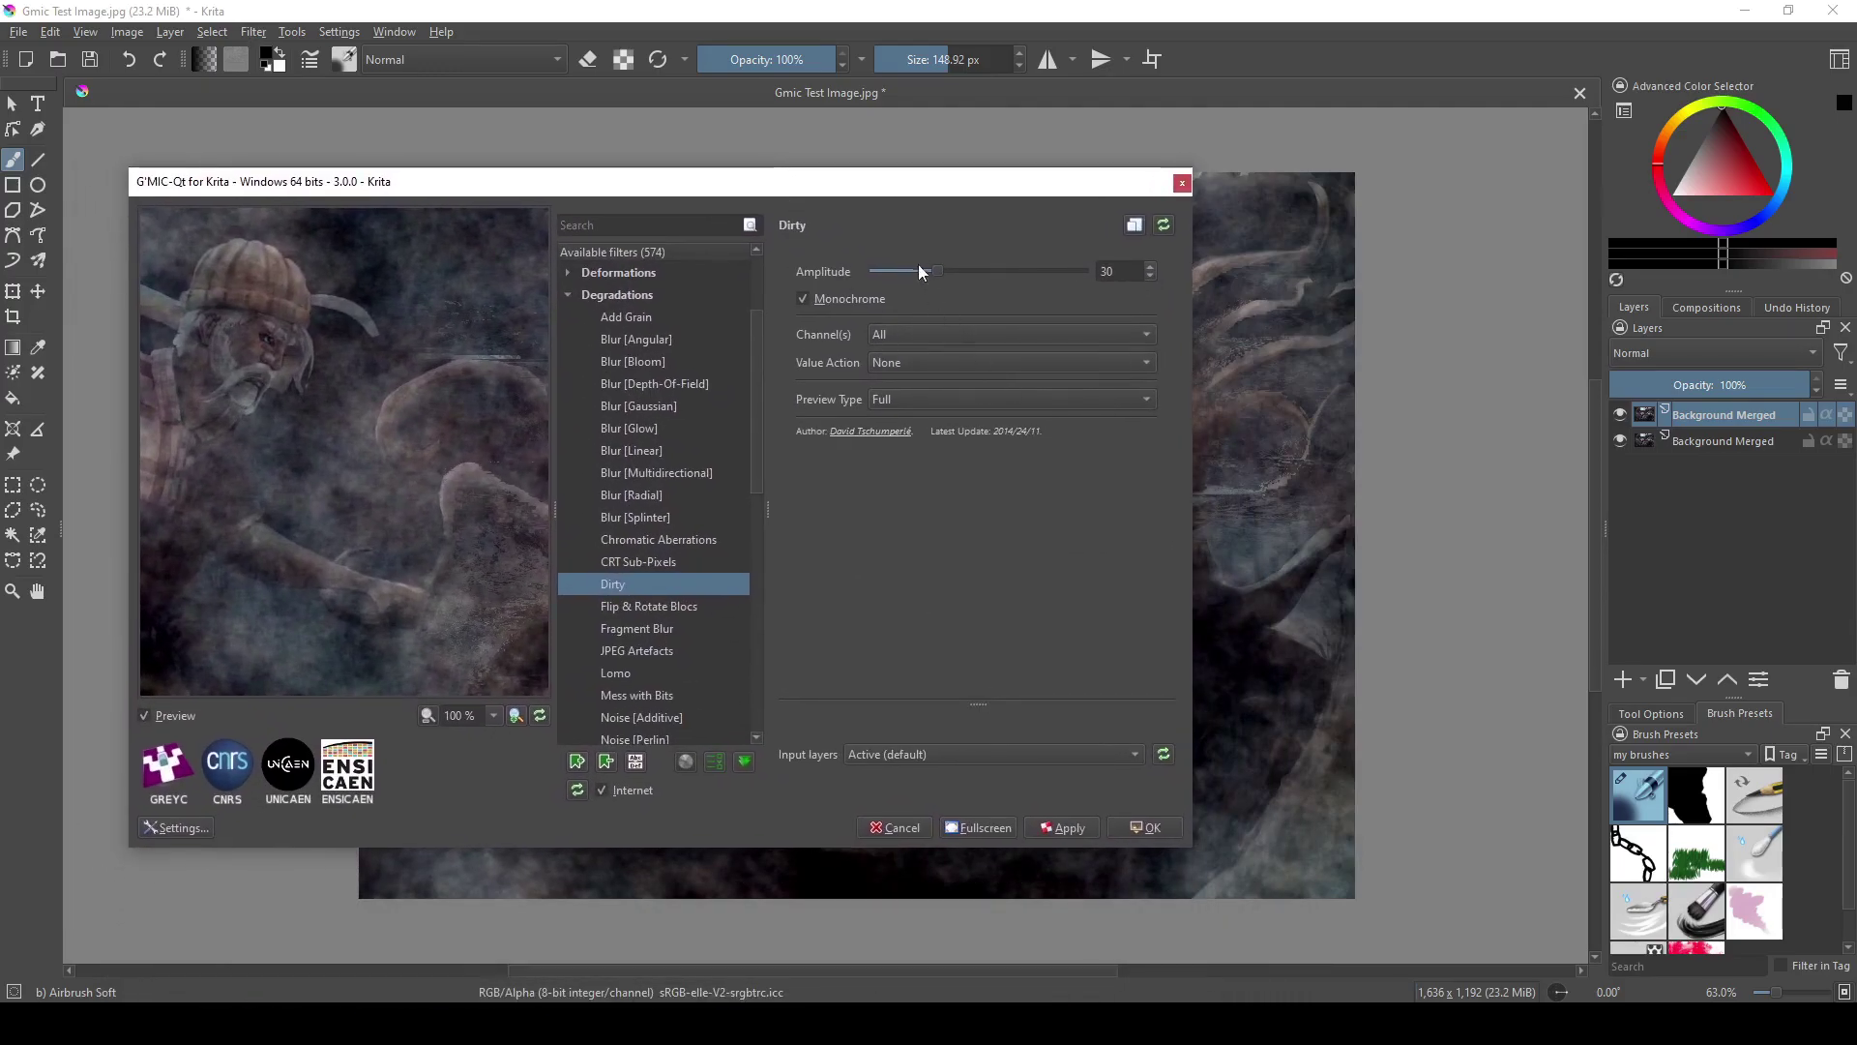
{"action": "left_click_drag", "start_coordinate": [938, 270], "coordinate": [901, 279]}
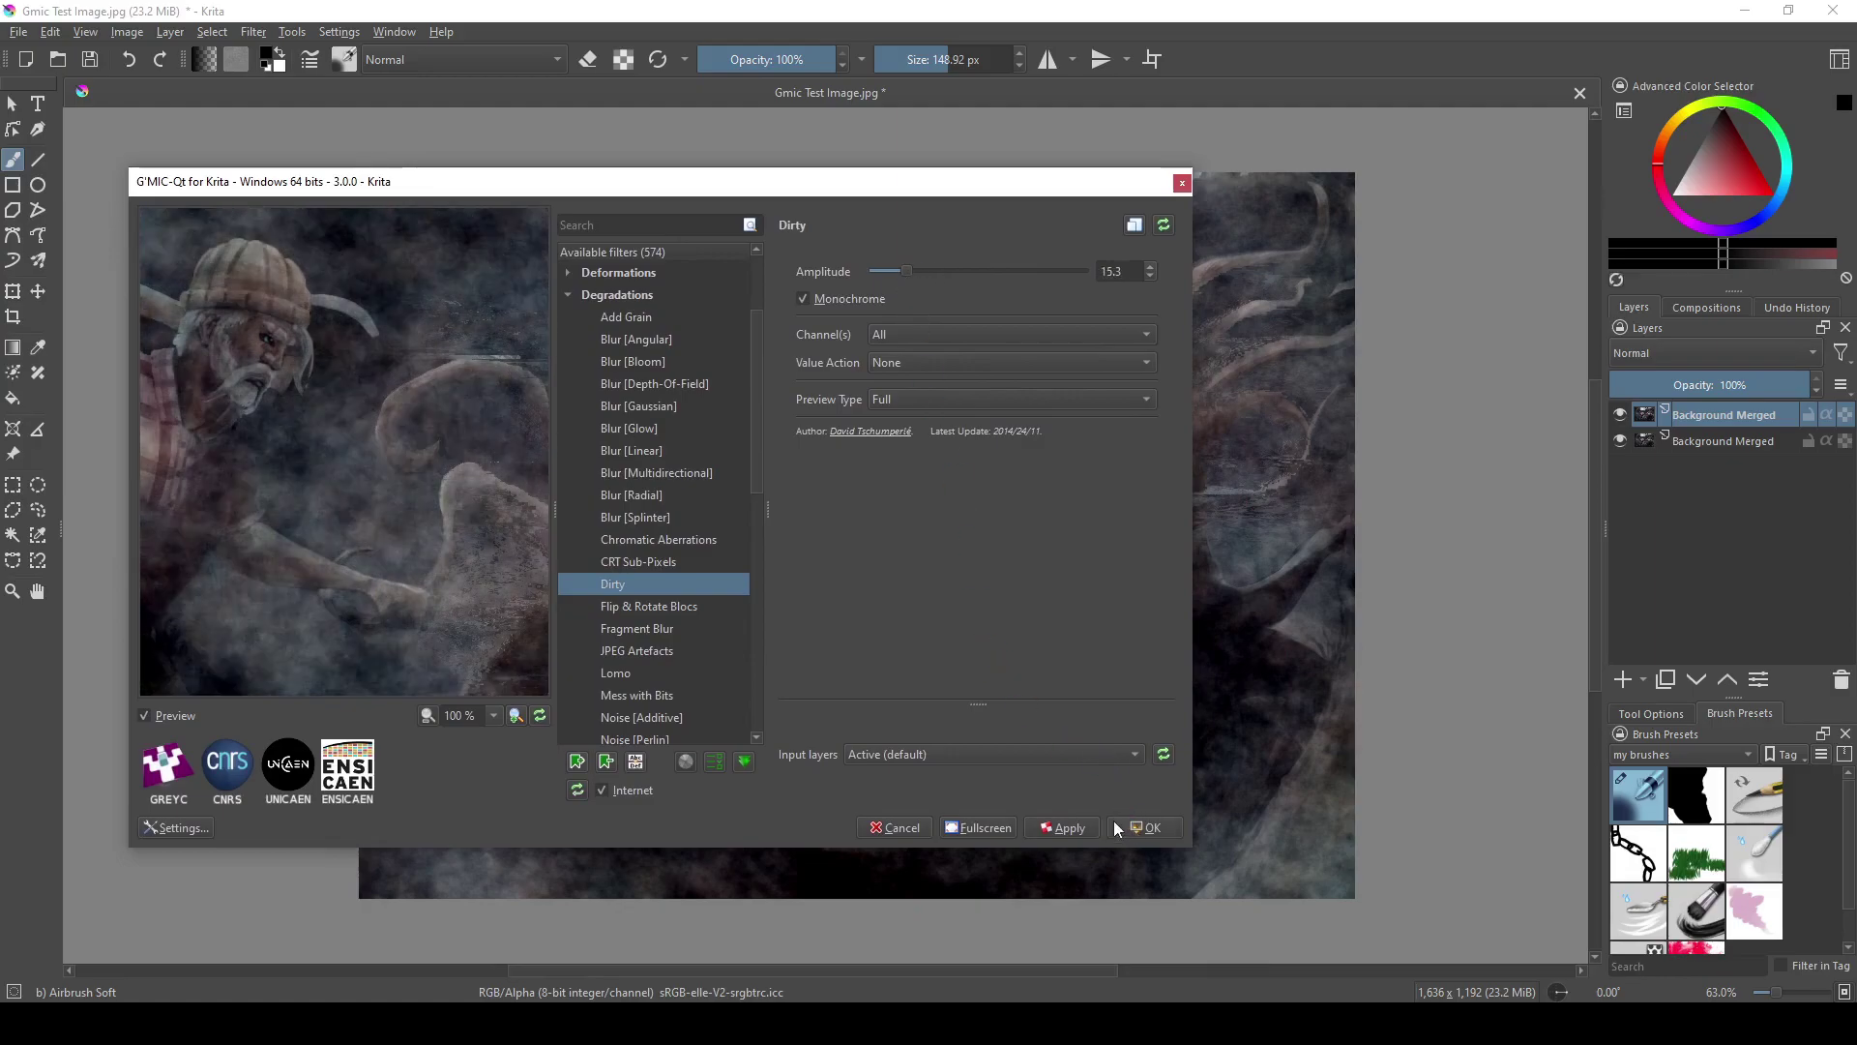
{"action": "left_click", "coordinate": [1182, 184]}
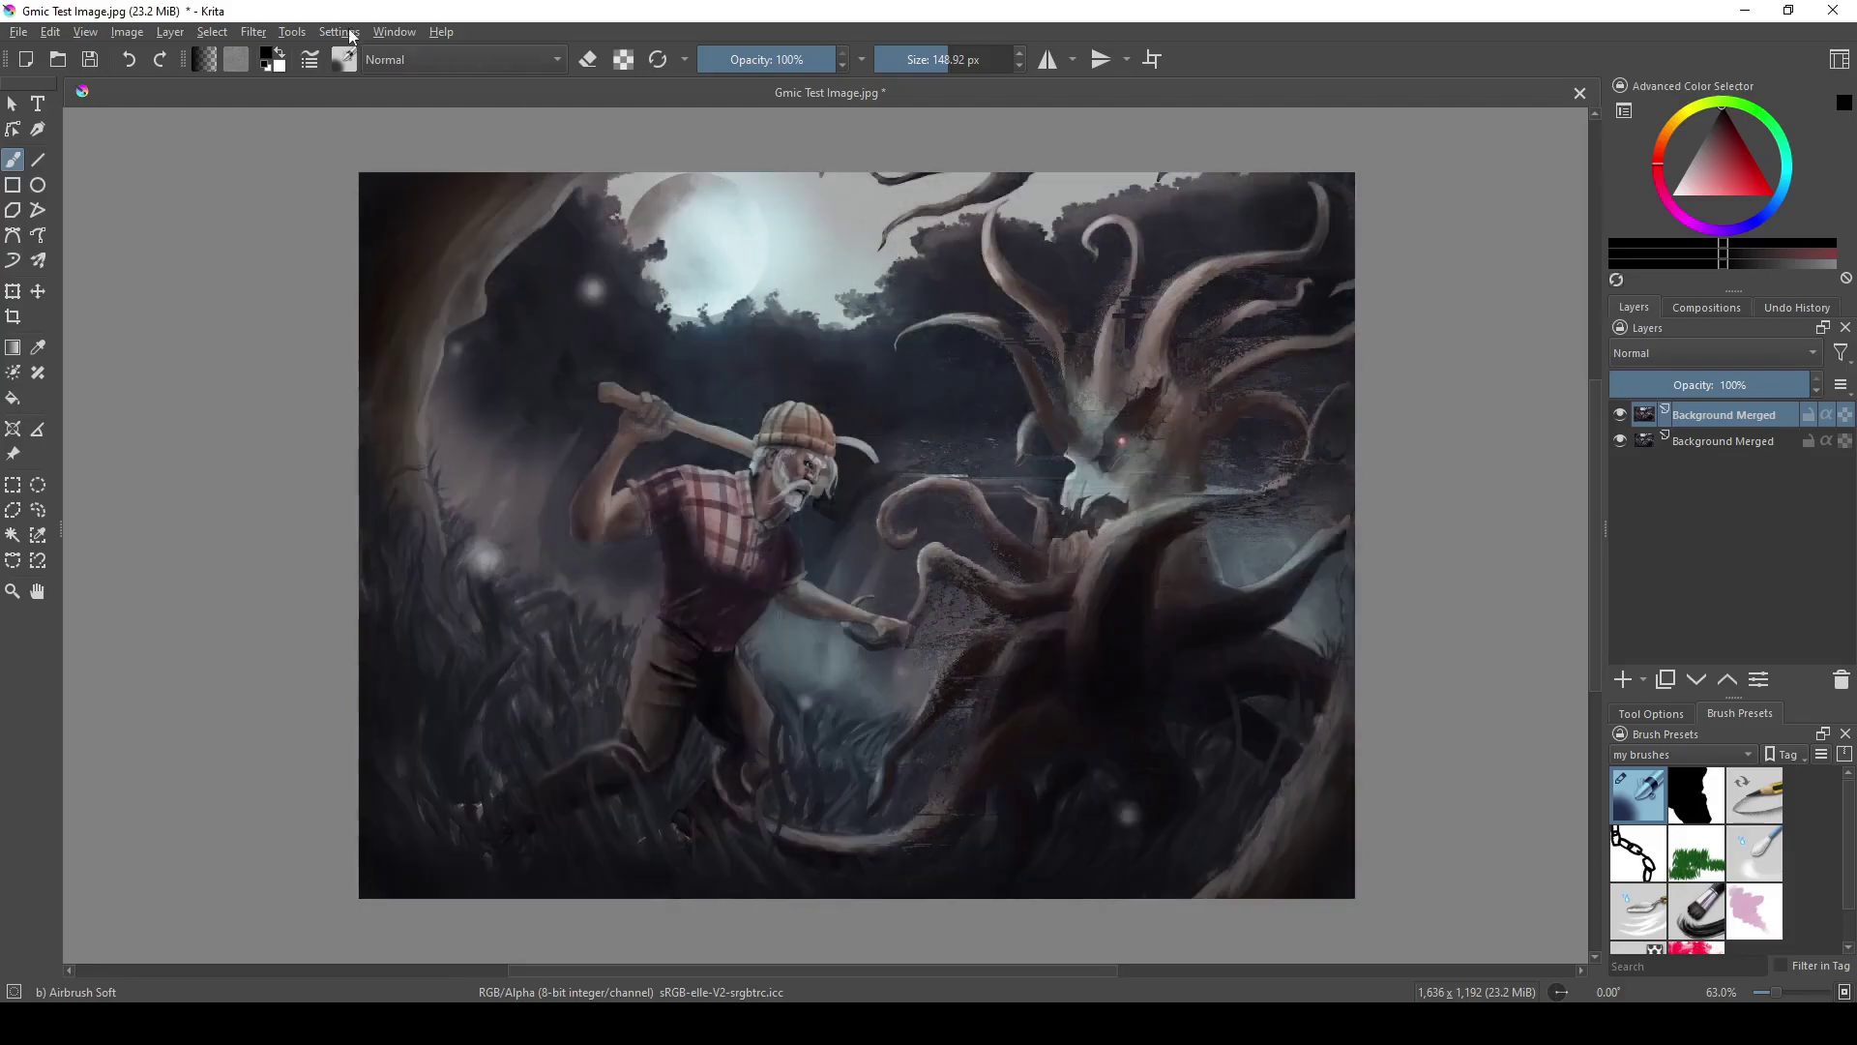
Apply the G'MIC Dirty filter with an amplitude of 7 to the upper Background Merged layer.
{"action": "left_click", "coordinate": [249, 33]}
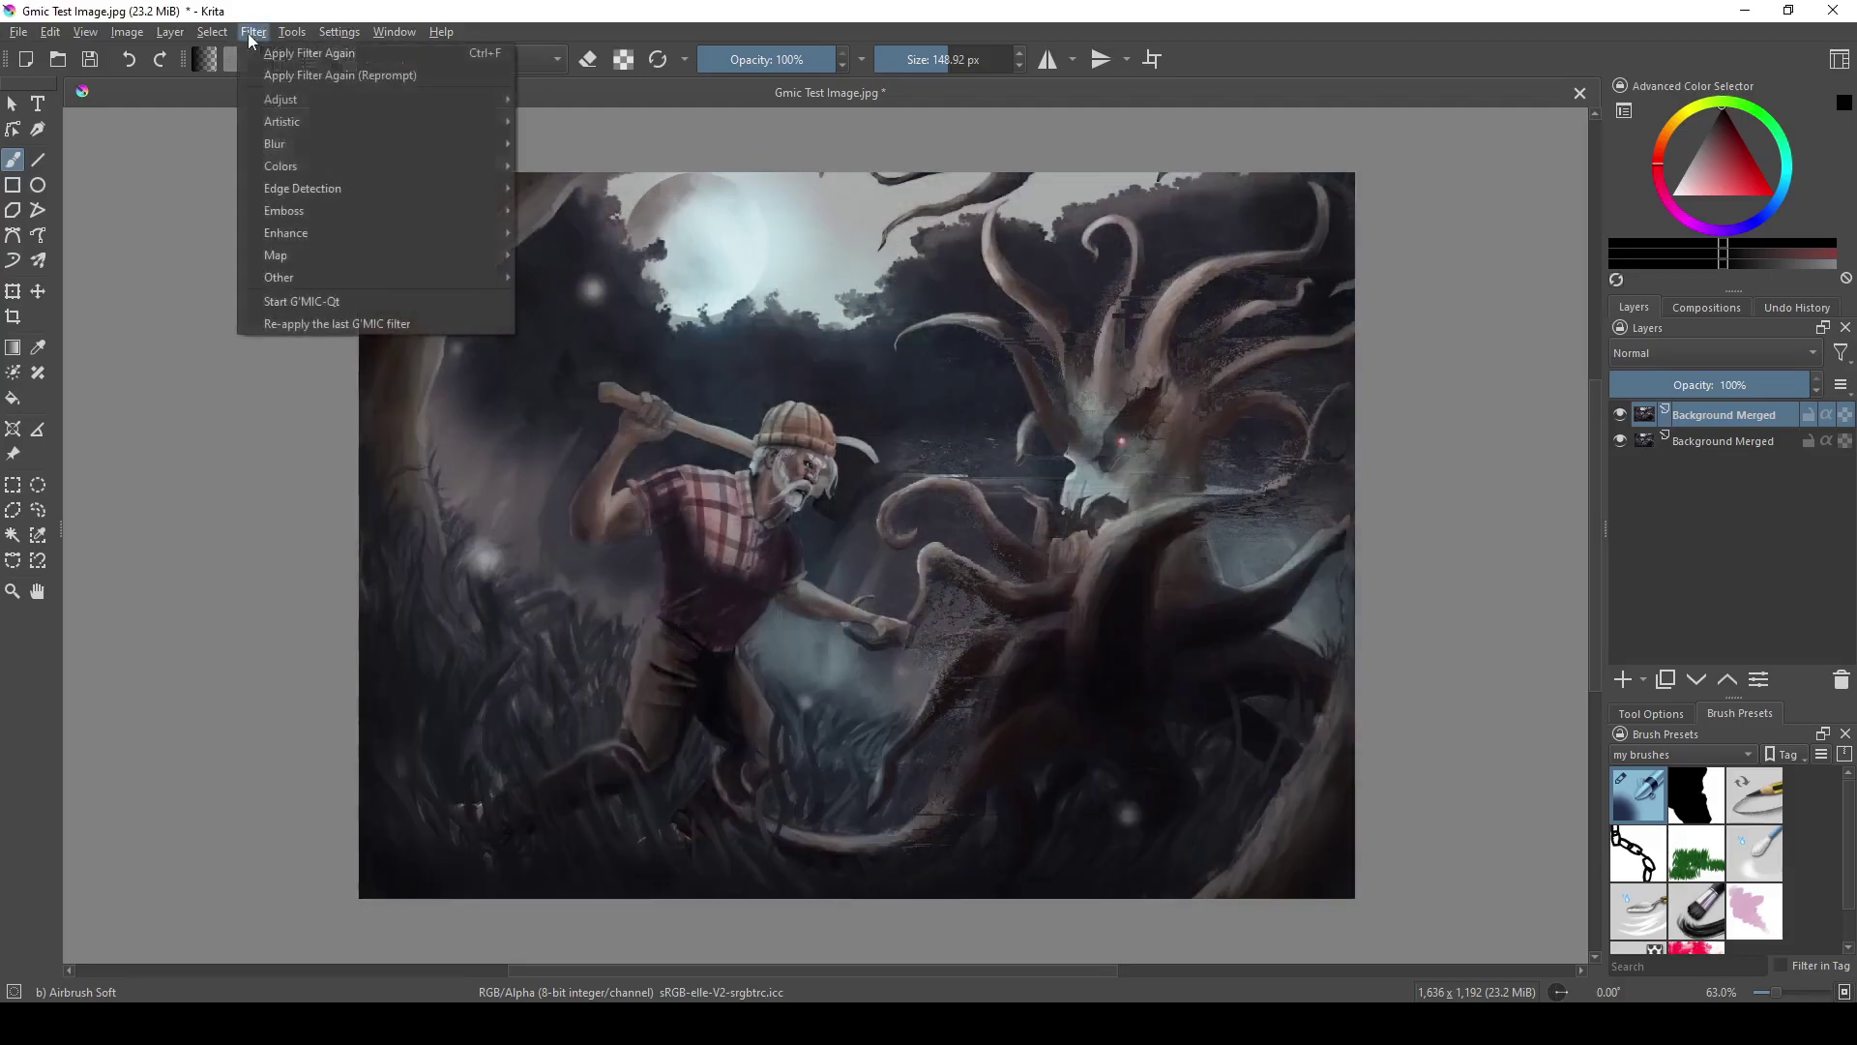
{"action": "left_click", "coordinate": [346, 300]}
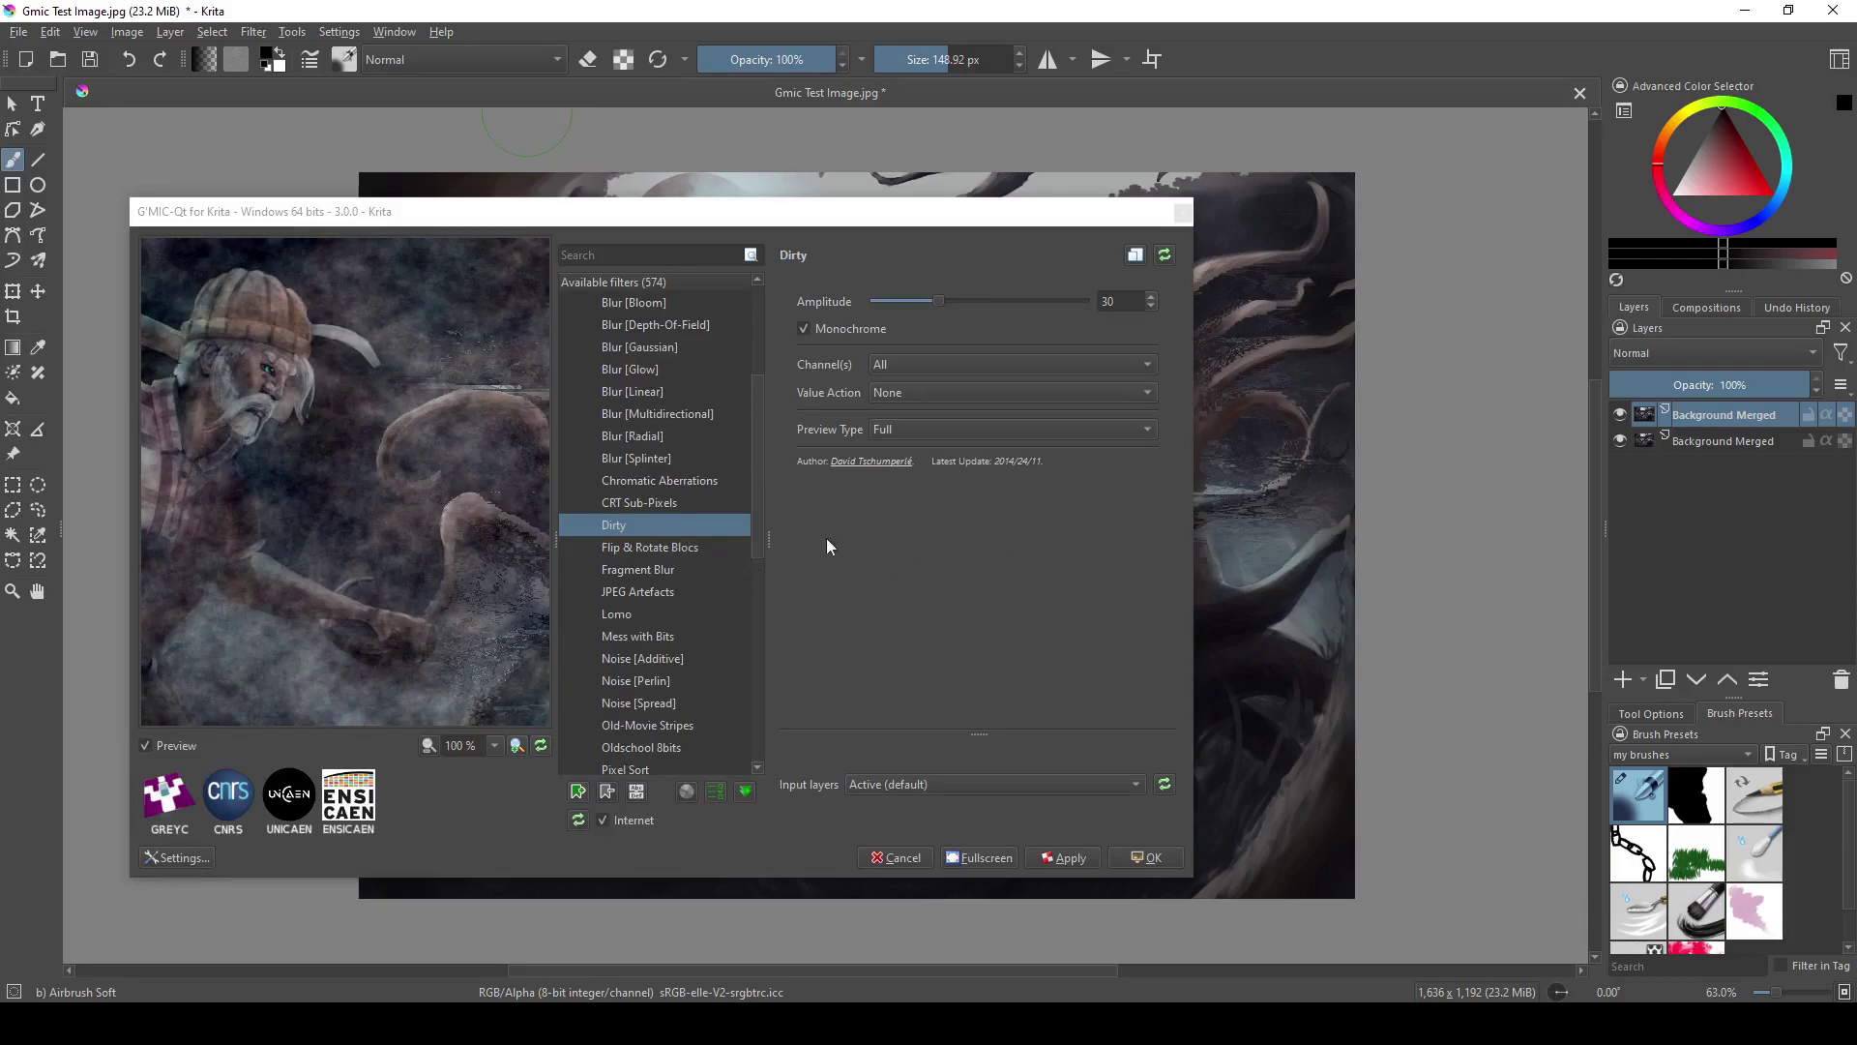
{"action": "left_click_drag", "start_coordinate": [936, 300], "coordinate": [919, 301]}
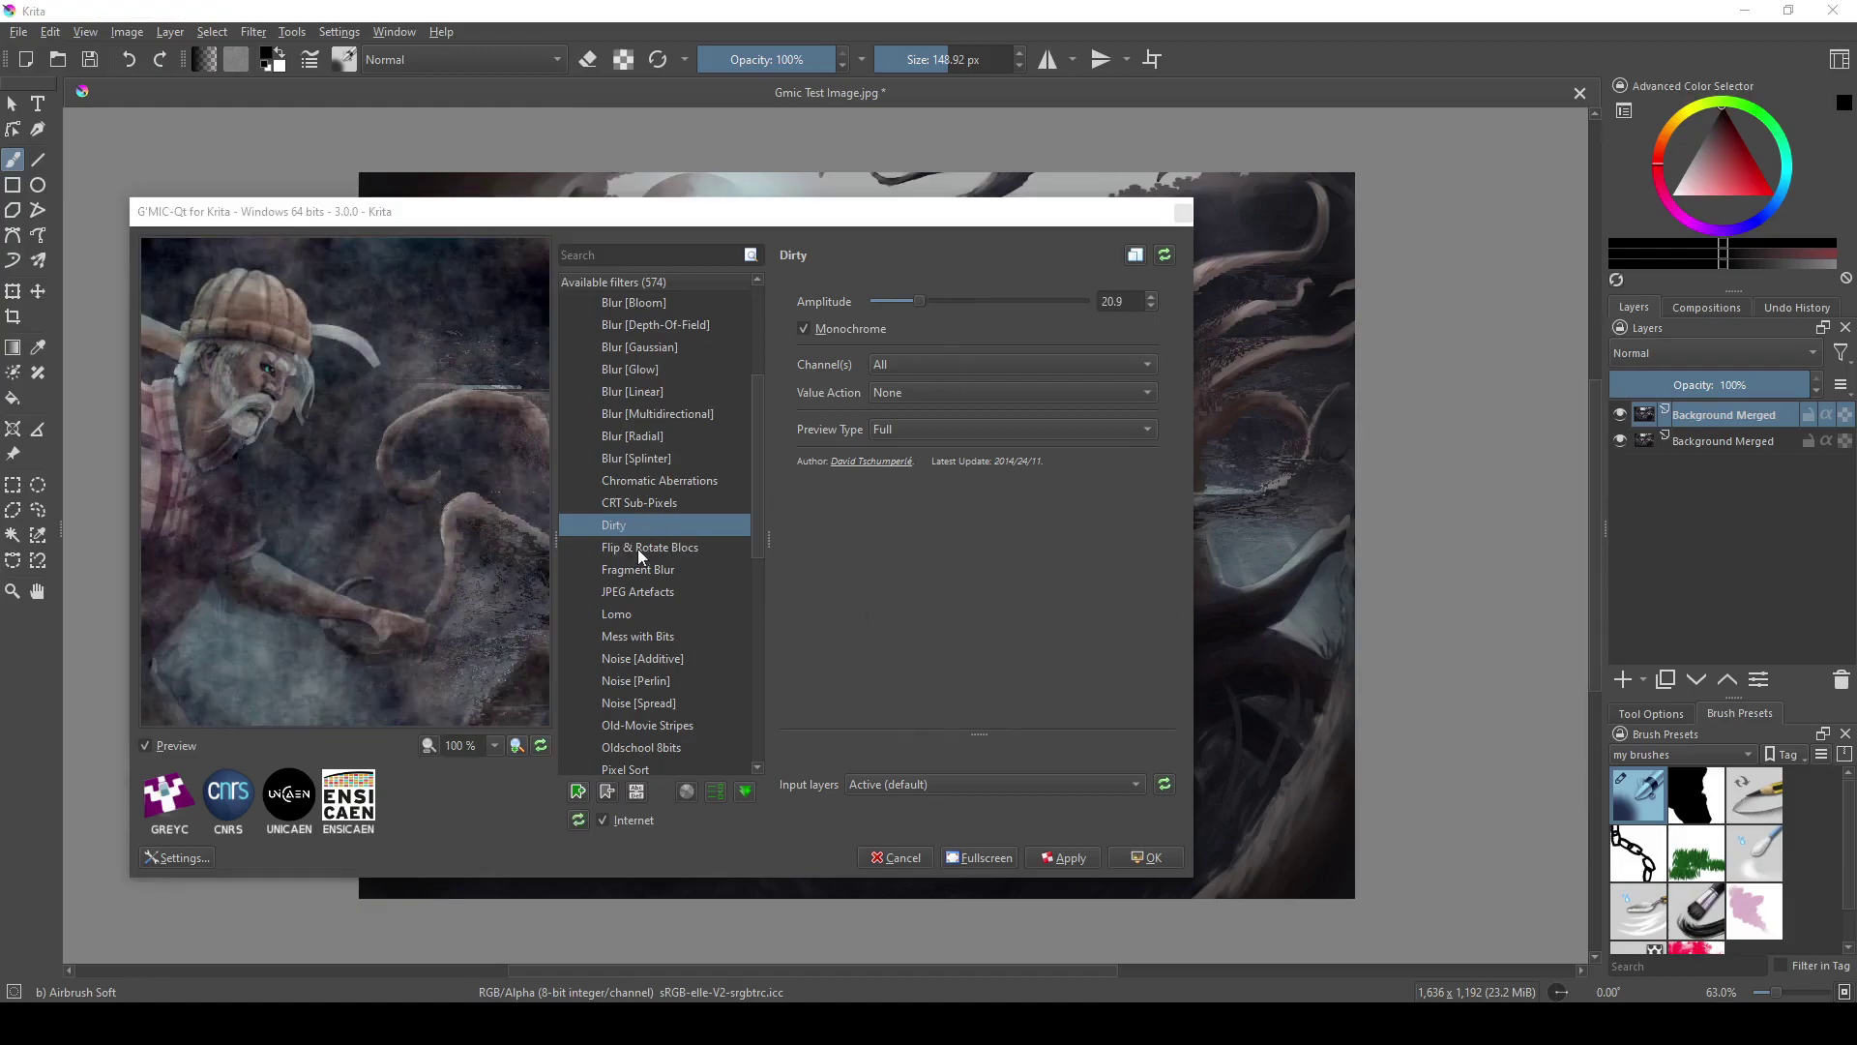
{"action": "left_click_drag", "start_coordinate": [929, 296], "coordinate": [907, 296]}
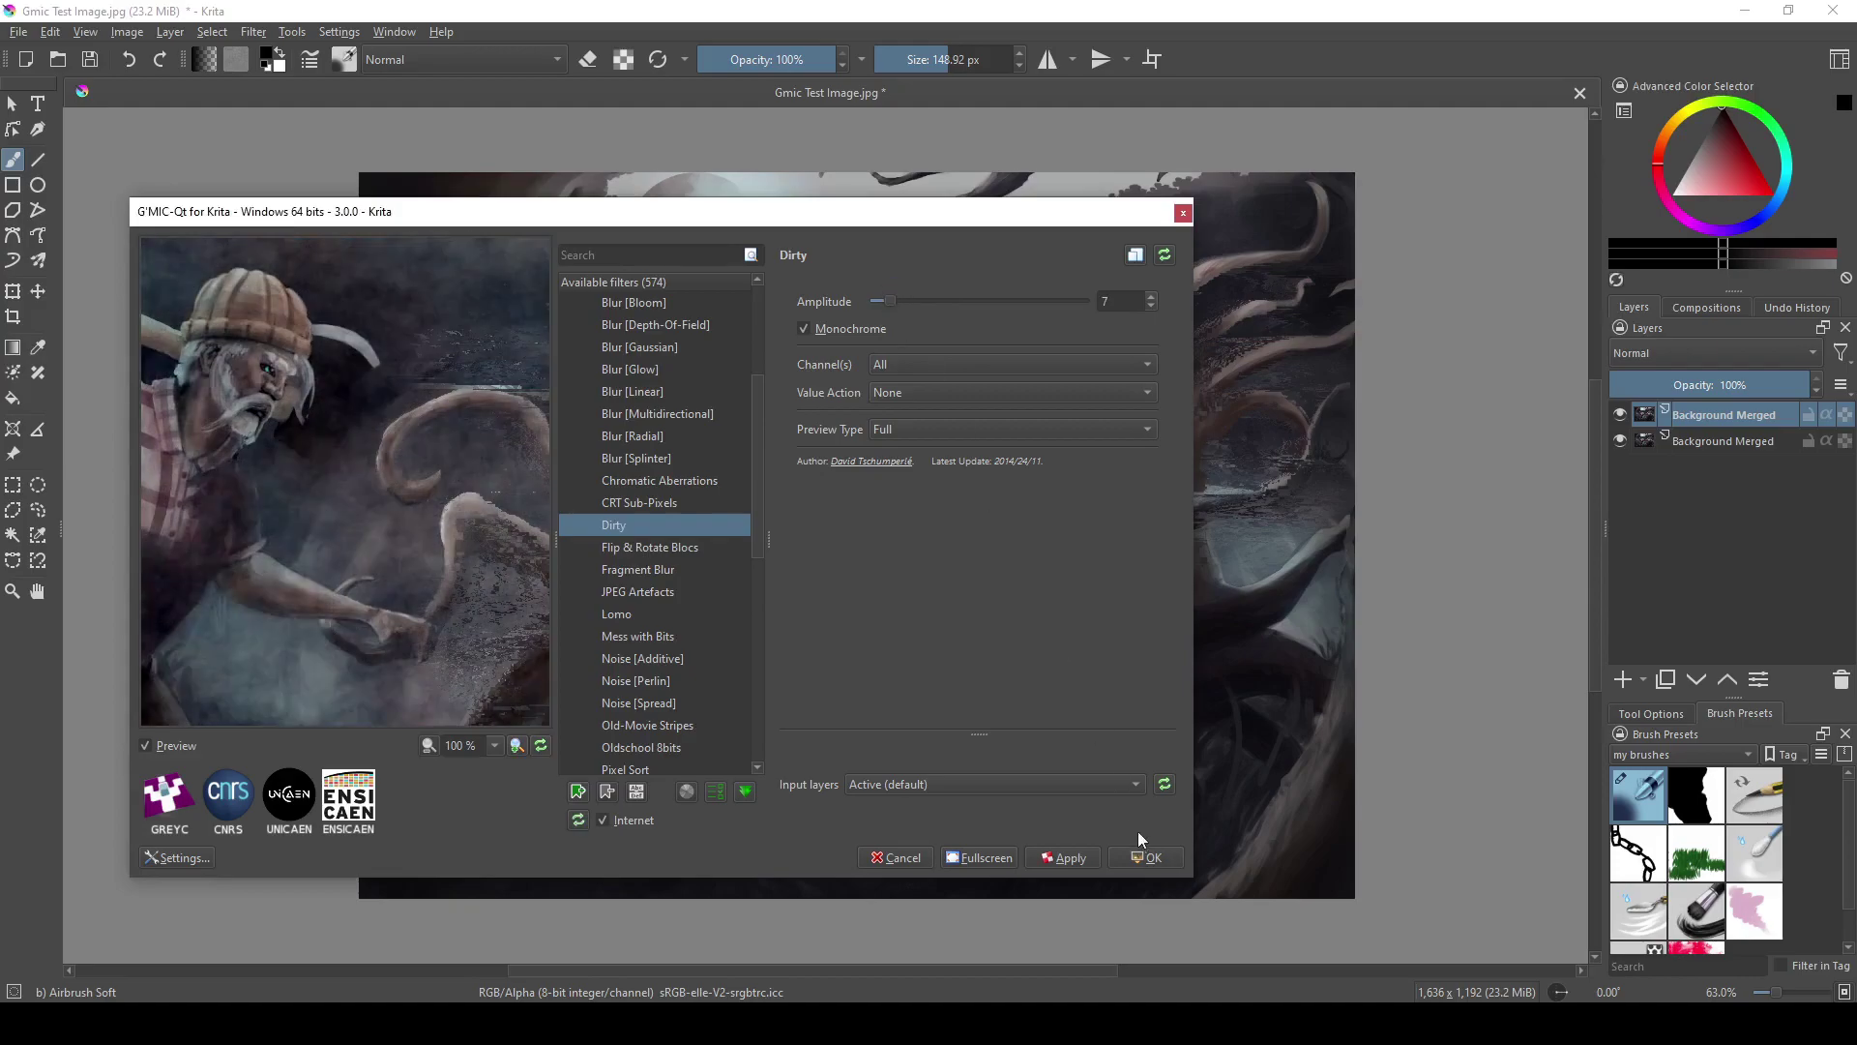
{"action": "left_click", "coordinate": [1071, 858]}
{"action": "left_click", "coordinate": [1182, 213]}
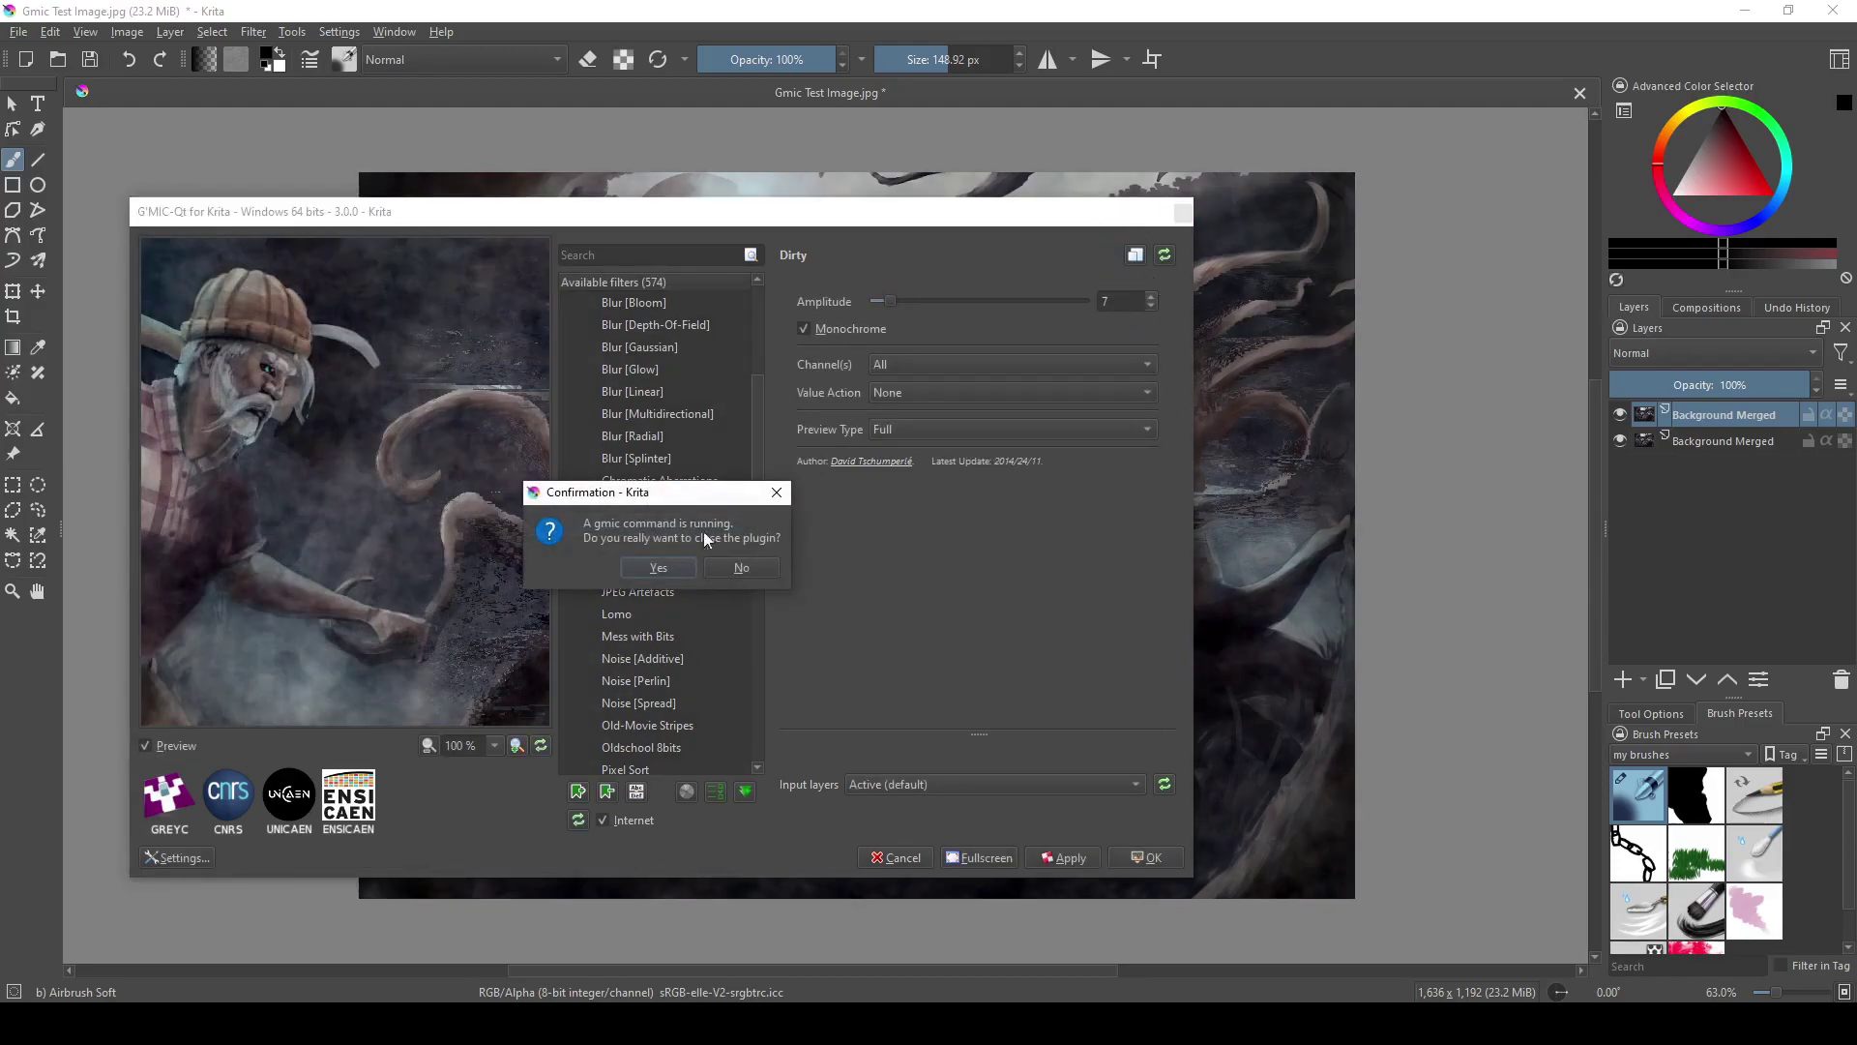
{"action": "left_click", "coordinate": [668, 570]}
Erase the Dirty effect around the woodcutter on the upper layer with the soft airbrush in eraser mode.
{"action": "key", "text": "e"}
{"action": "mouse_move", "coordinate": [699, 549]}
{"action": "left_mouse_down"}
{"action": "mouse_move", "coordinate": [847, 549]}
{"action": "mouse_move", "coordinate": [838, 564]}
{"action": "mouse_move", "coordinate": [1085, 510]}
{"action": "mouse_move", "coordinate": [1082, 650]}
{"action": "left_mouse_up"}
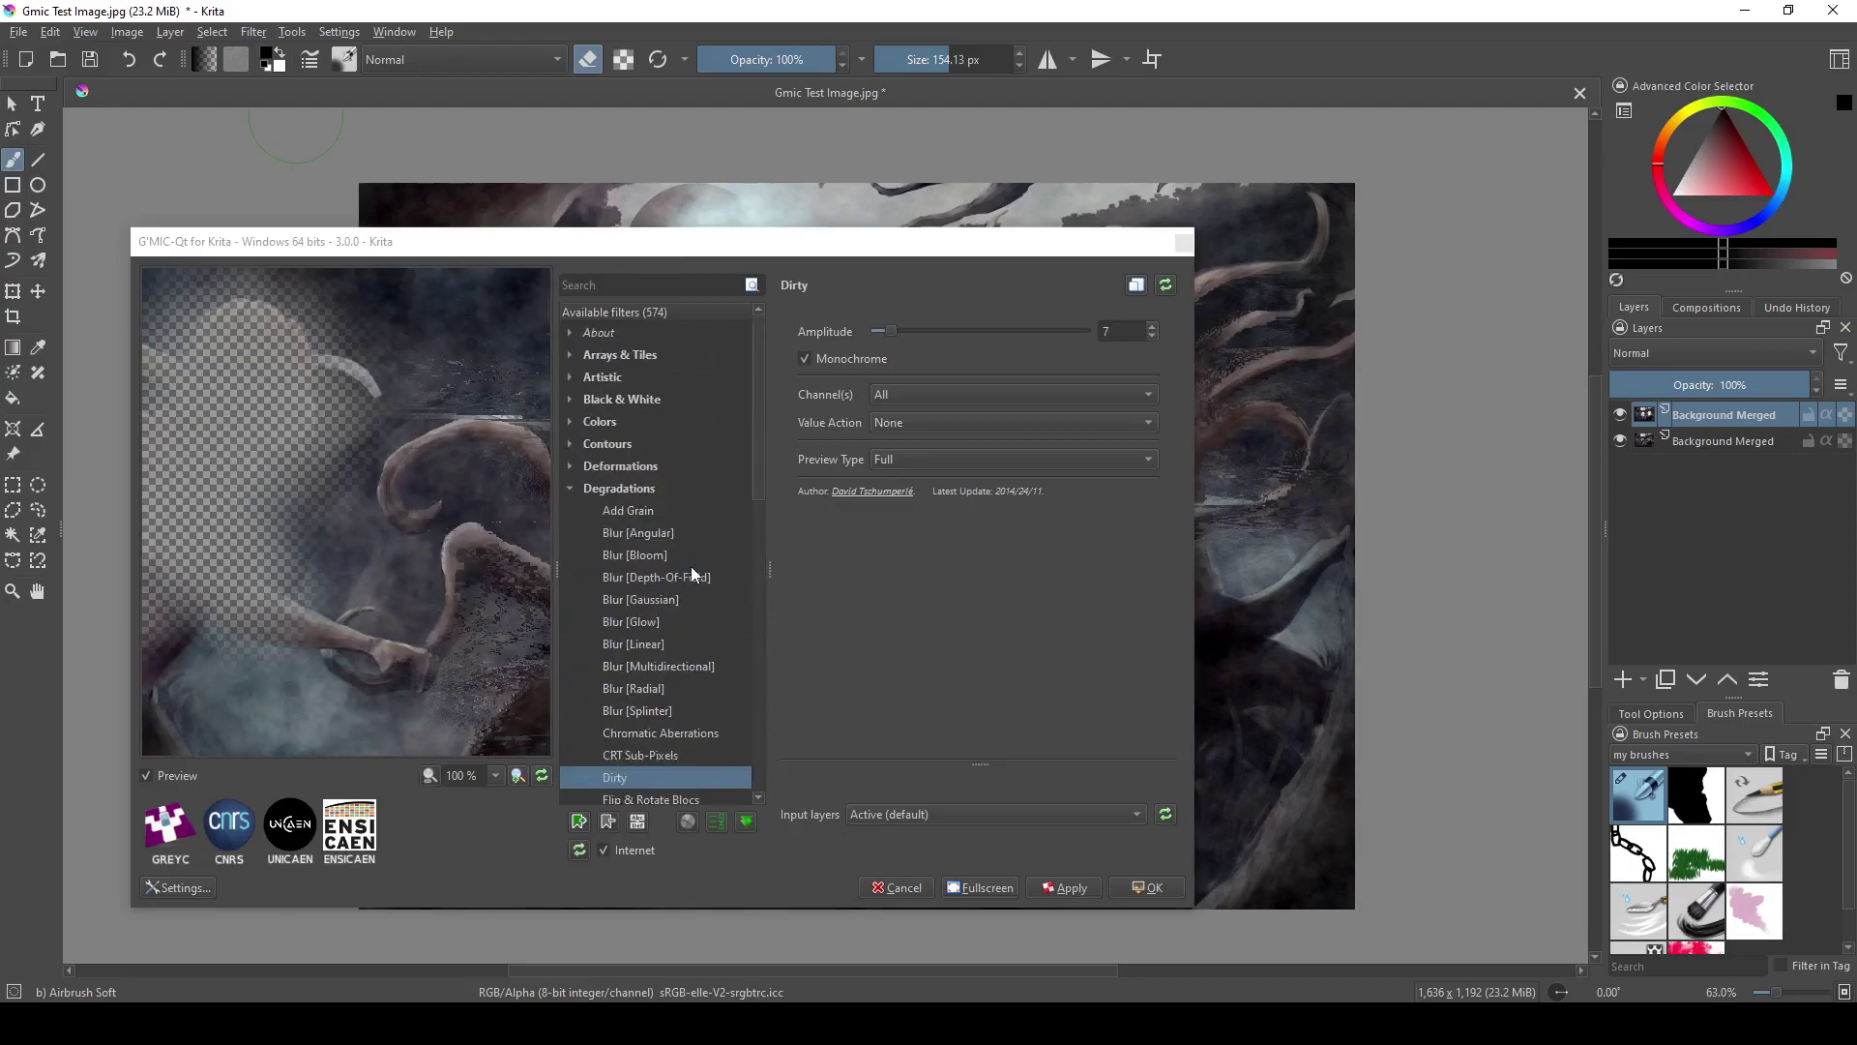
Browse G'MIC's Deformations filters and preview Circle Transform, Equirectangular to Nadir-Zenith, Fish-Eye and Cartesian Transform.
{"action": "left_click", "coordinate": [571, 486]}
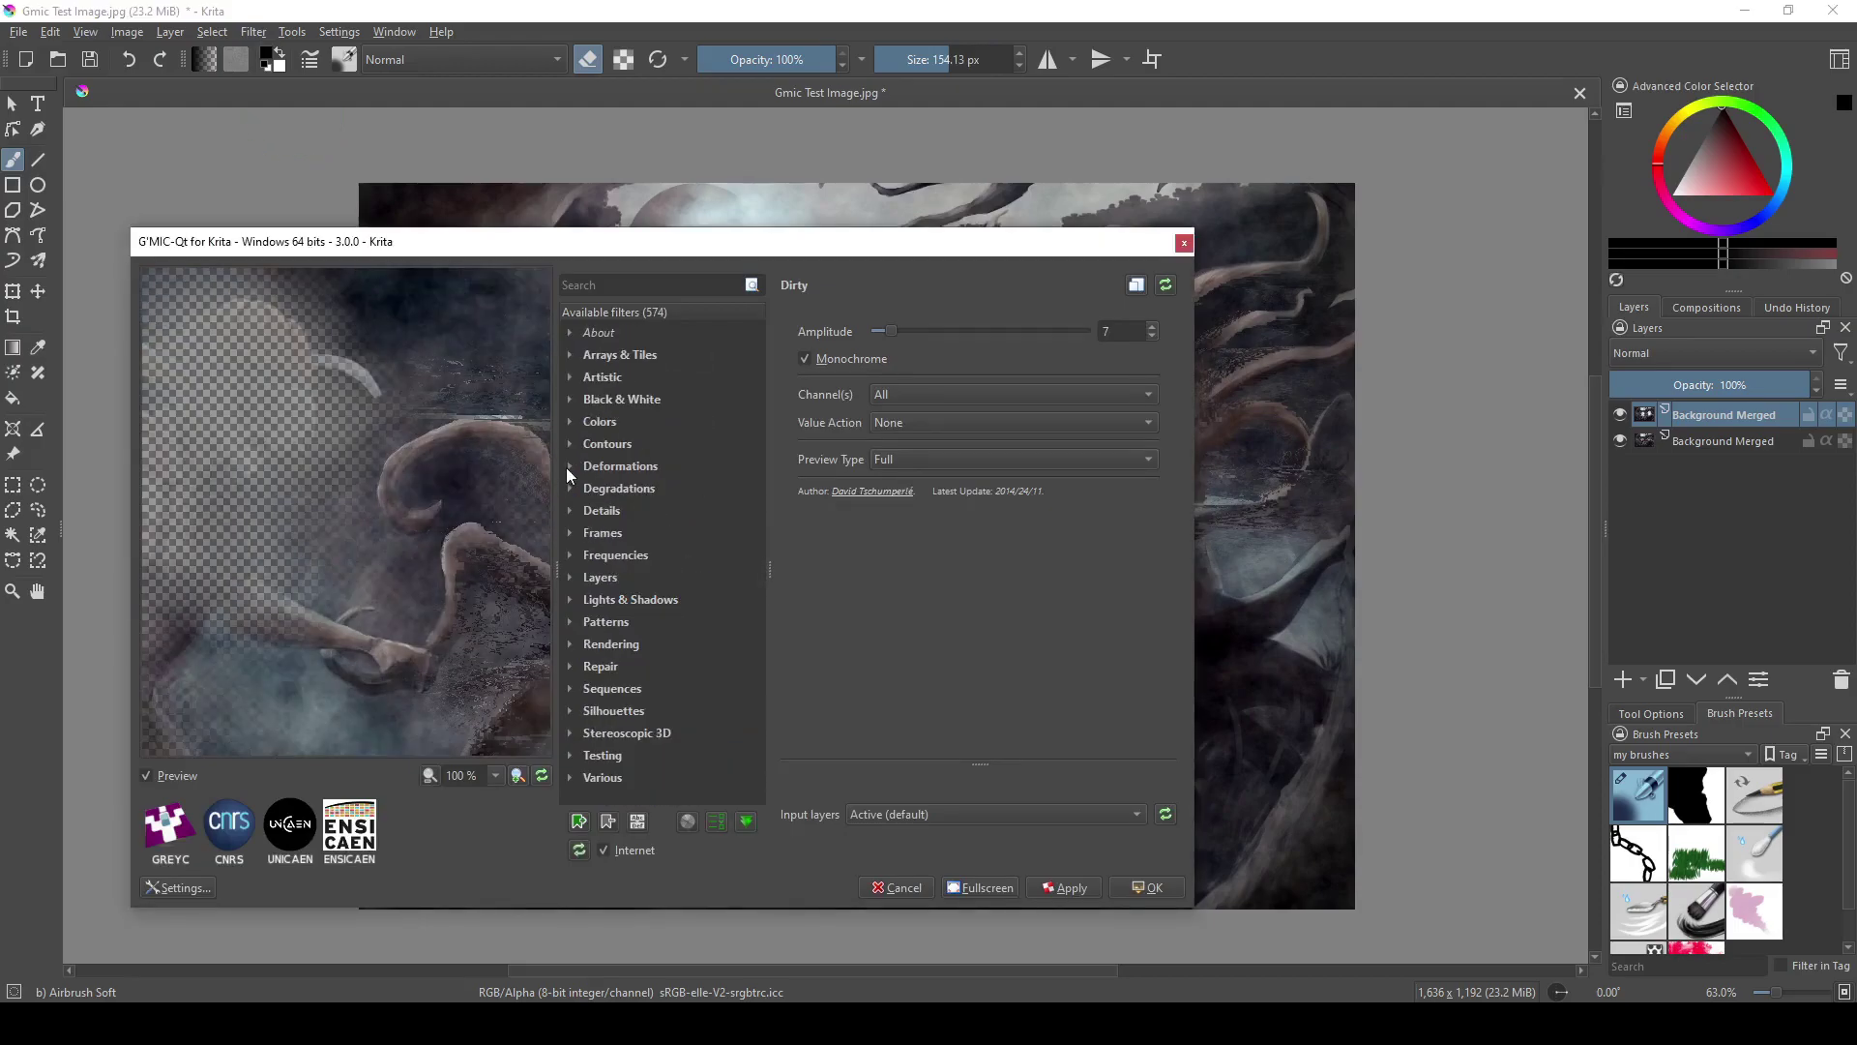
{"action": "left_click", "coordinate": [568, 466]}
{"action": "left_click", "coordinate": [568, 466]}
{"action": "left_click", "coordinate": [571, 465]}
{"action": "left_click", "coordinate": [627, 533]}
{"action": "left_click", "coordinate": [644, 665]}
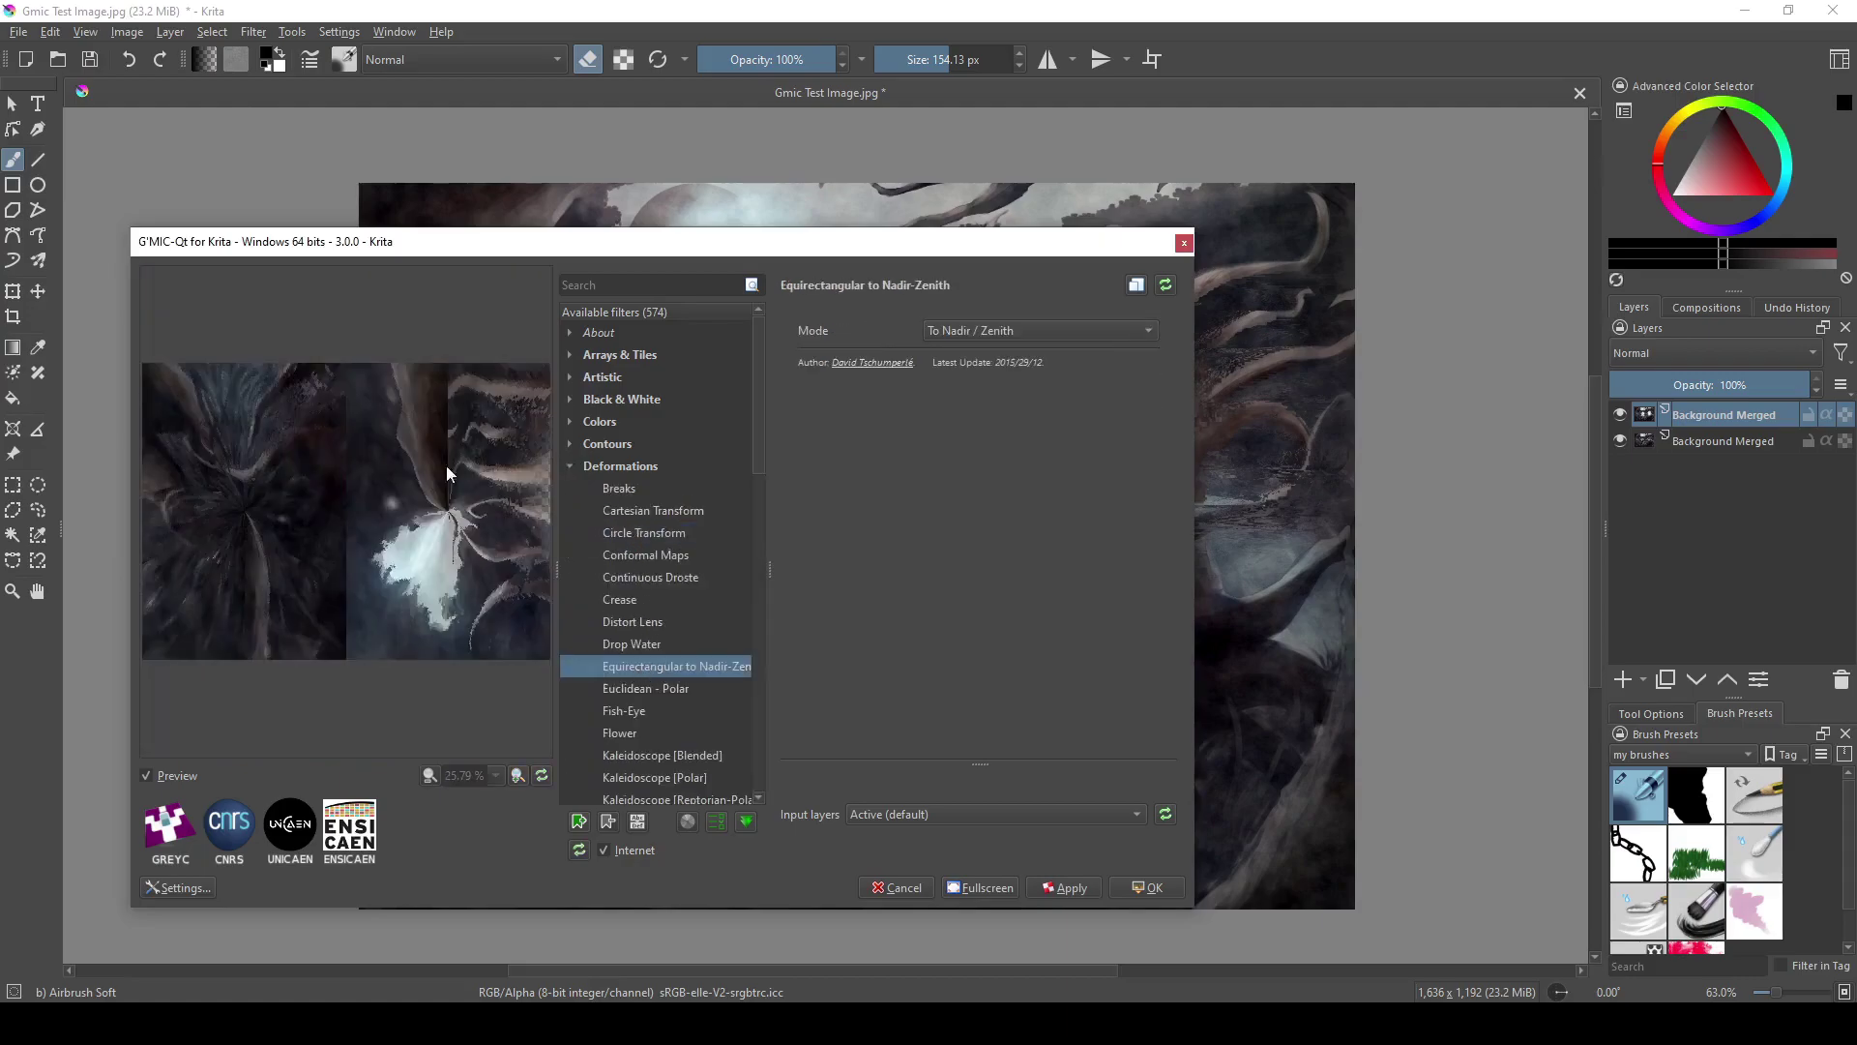
{"action": "left_click", "coordinate": [686, 713]}
{"action": "left_click", "coordinate": [652, 510]}
{"action": "left_click_drag", "start_coordinate": [680, 251], "coordinate": [717, 170]}
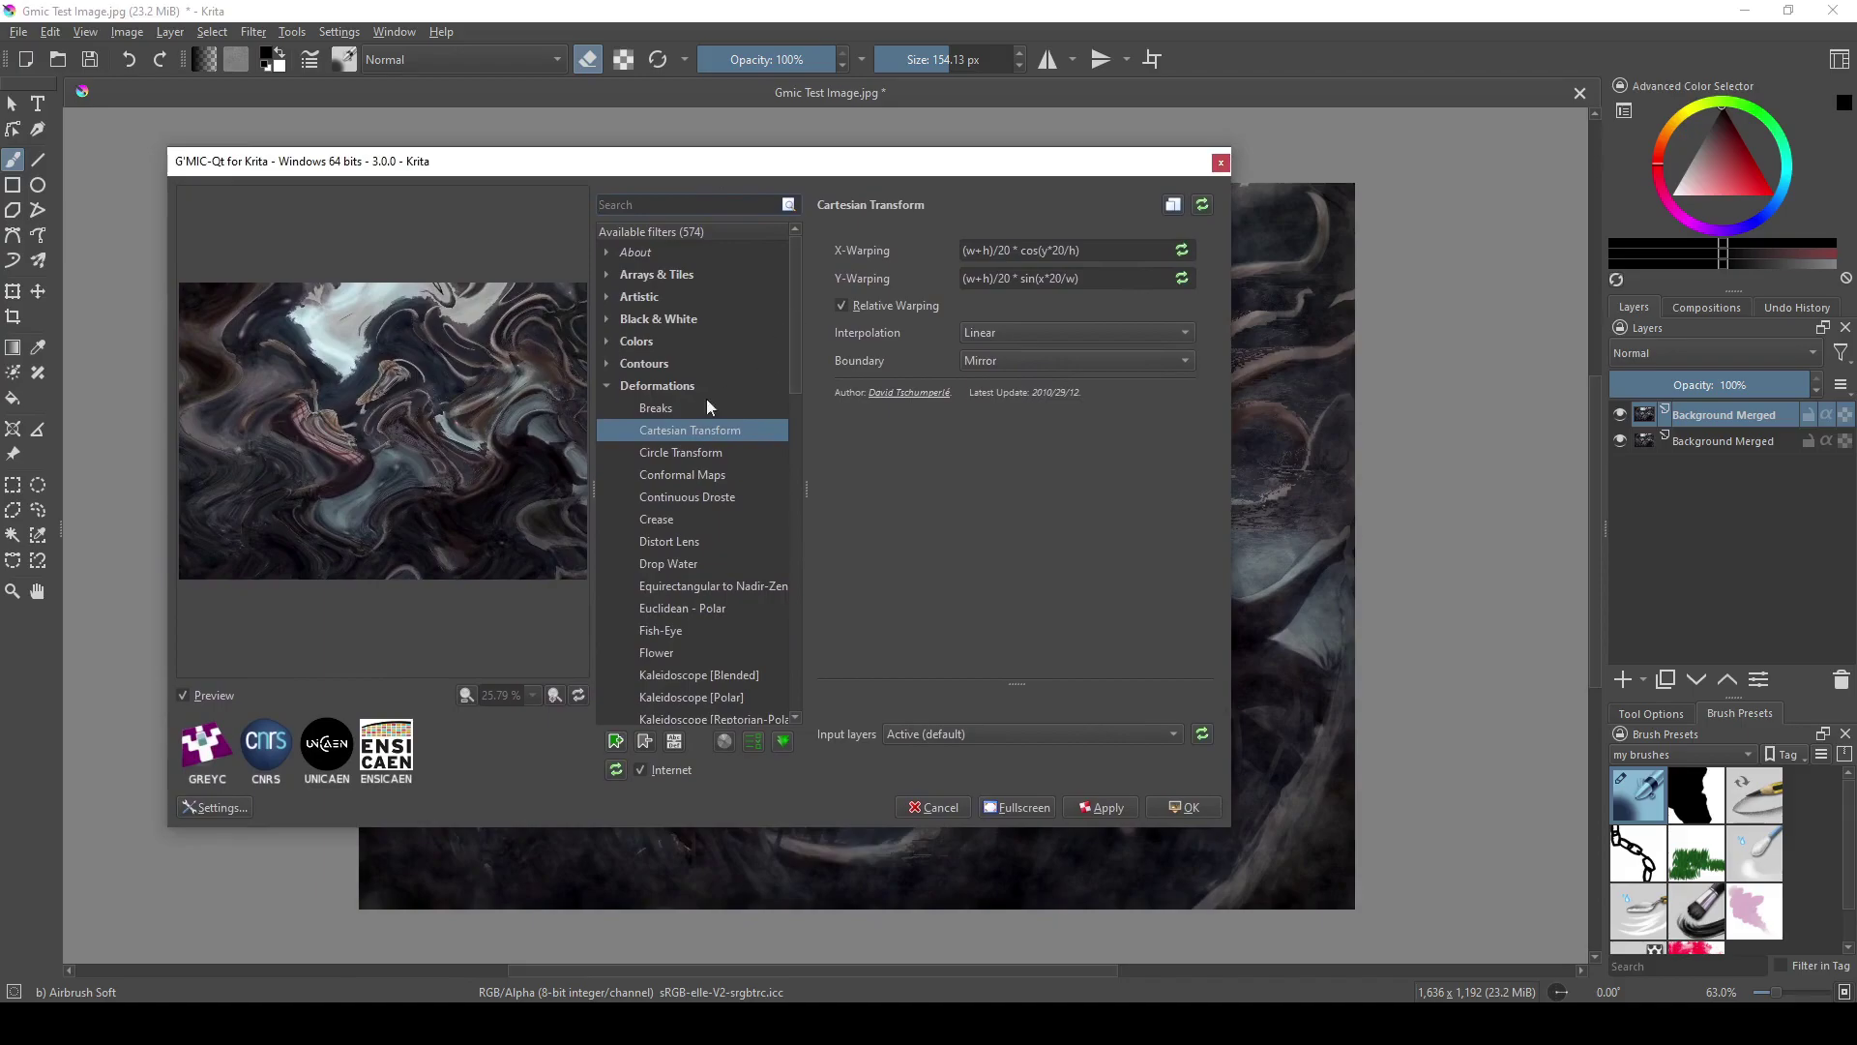
Preview the Flower, Random, Stereographic Projection and Textured Glass deformations on the painting.
{"action": "left_click", "coordinate": [650, 646]}
{"action": "scroll", "coordinate": [677, 600], "scroll_direction": "down", "scroll_amount": 6}
{"action": "left_click", "coordinate": [688, 561]}
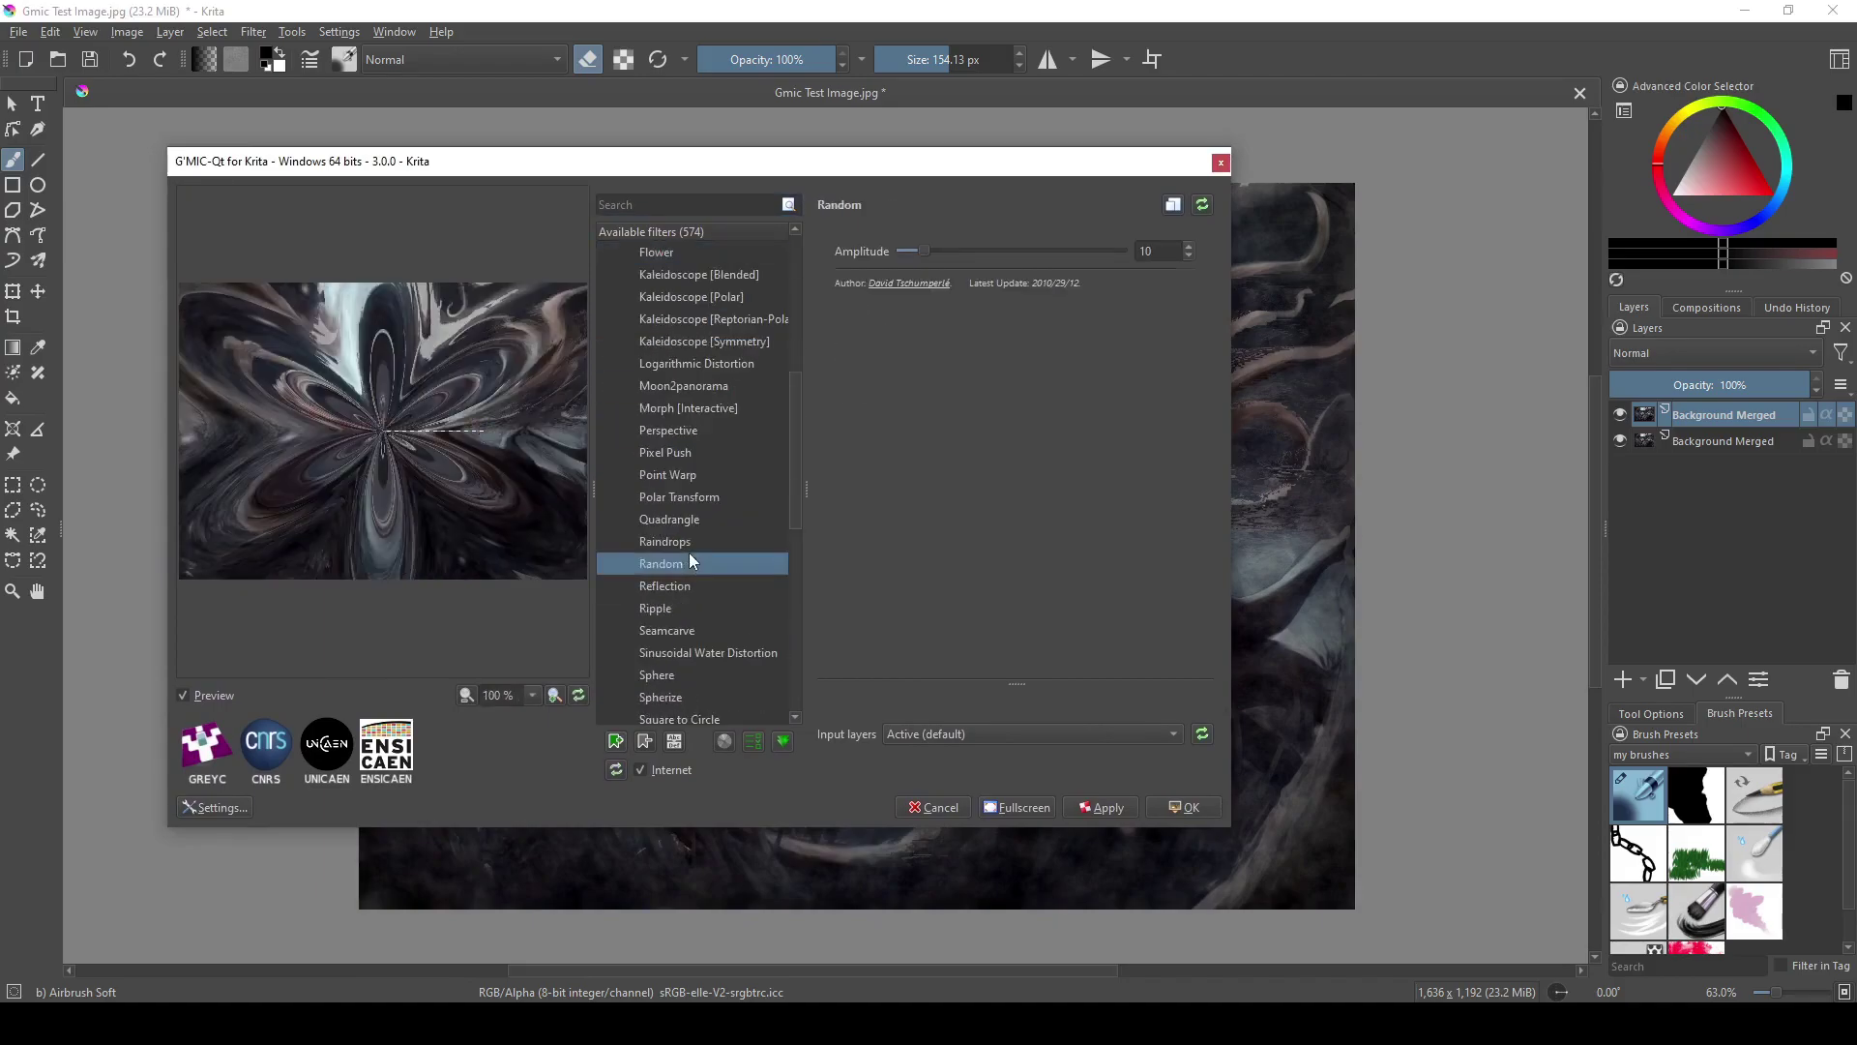
{"action": "scroll", "coordinate": [698, 483], "scroll_direction": "down", "scroll_amount": 4}
{"action": "left_click", "coordinate": [687, 474]}
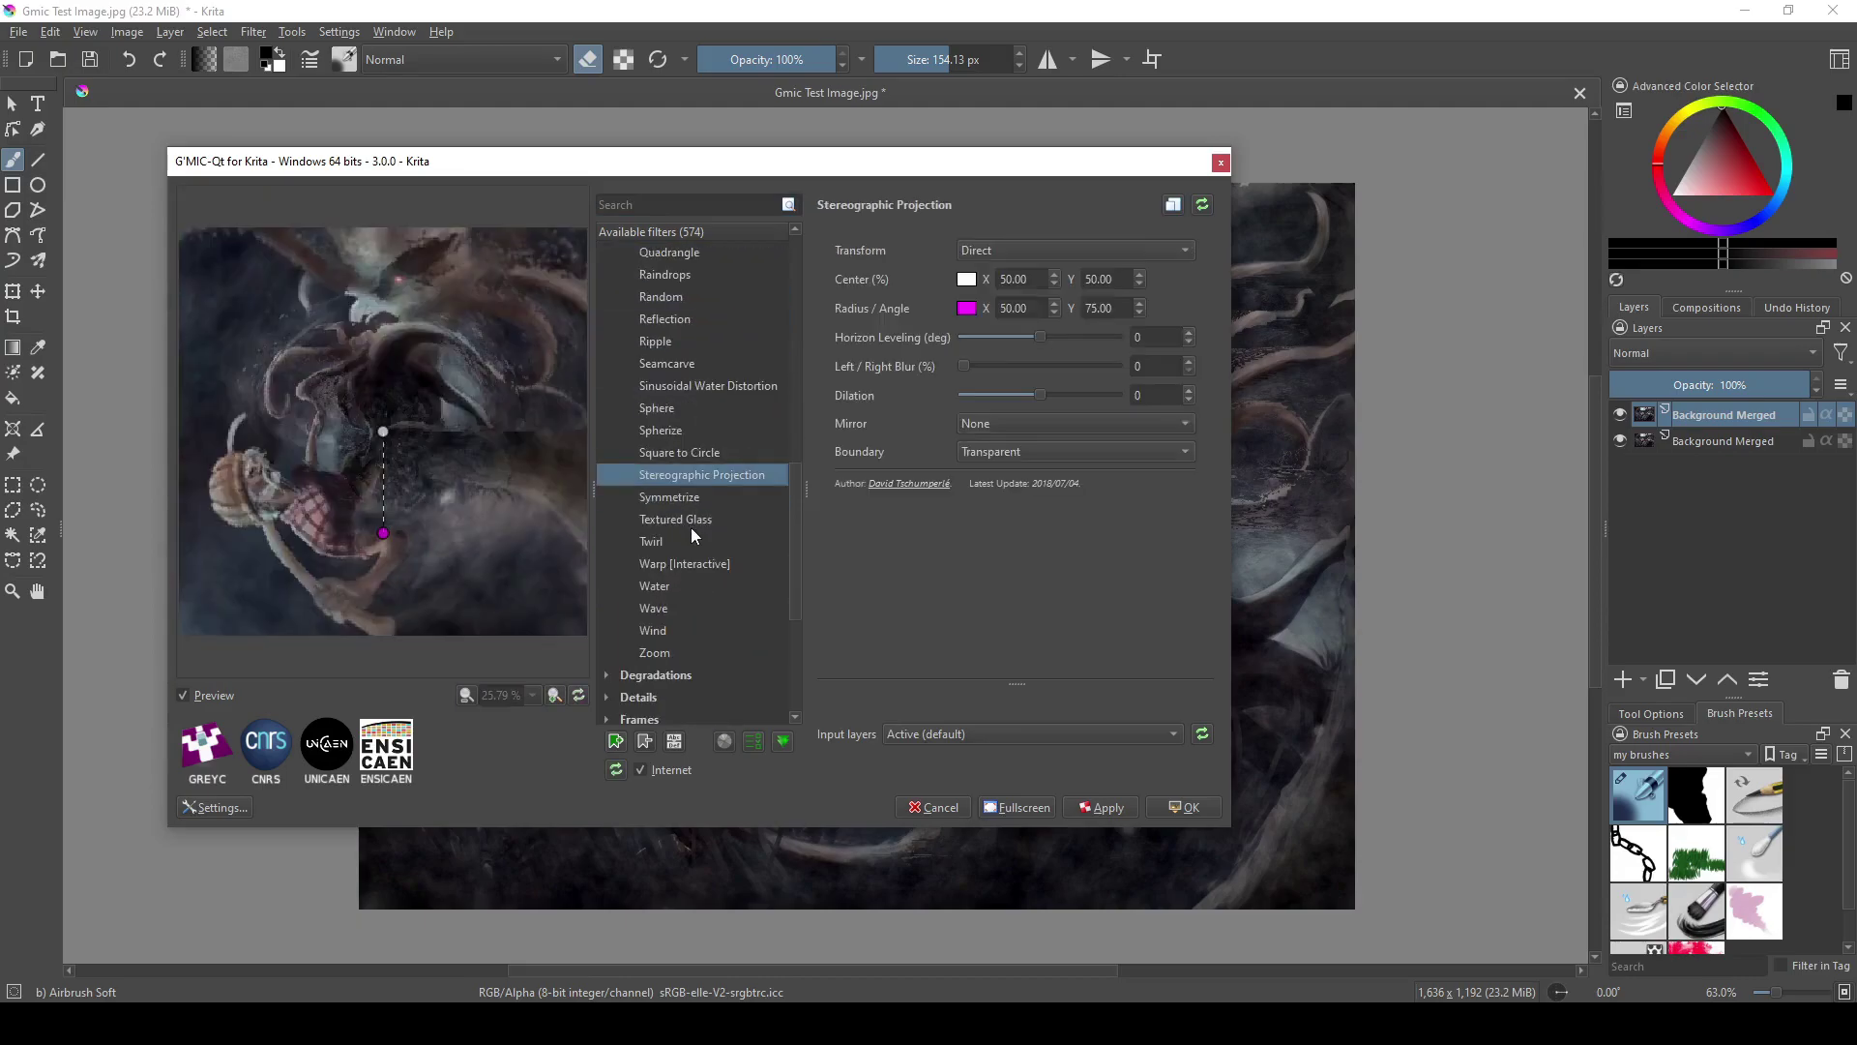
{"action": "left_click", "coordinate": [691, 522]}
Apply the Wind filter to the upper layer with amplitude 20, angle 0, attenuation 0.7, threshold 20 and Brighter mode.
{"action": "left_click", "coordinate": [664, 634]}
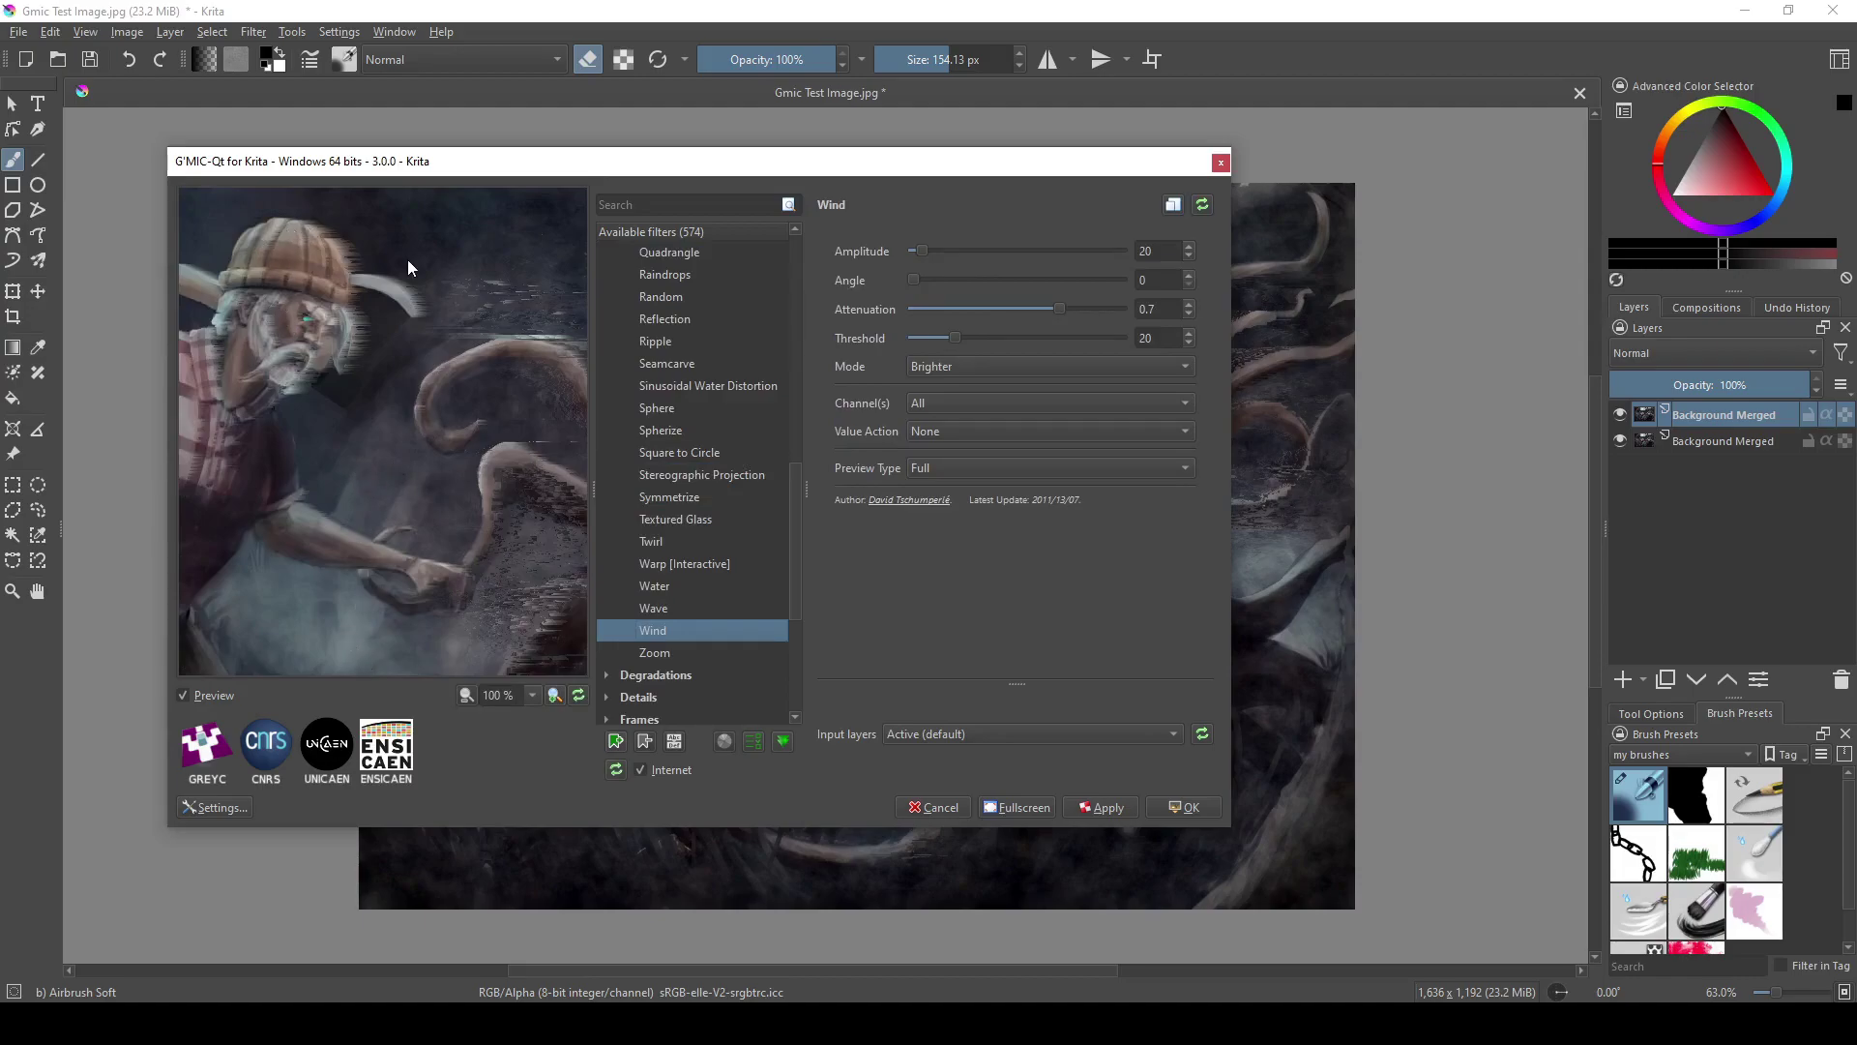
{"action": "left_click_drag", "start_coordinate": [499, 462], "coordinate": [251, 449]}
{"action": "left_click_drag", "start_coordinate": [403, 443], "coordinate": [995, 502]}
{"action": "left_click_drag", "start_coordinate": [377, 451], "coordinate": [677, 435]}
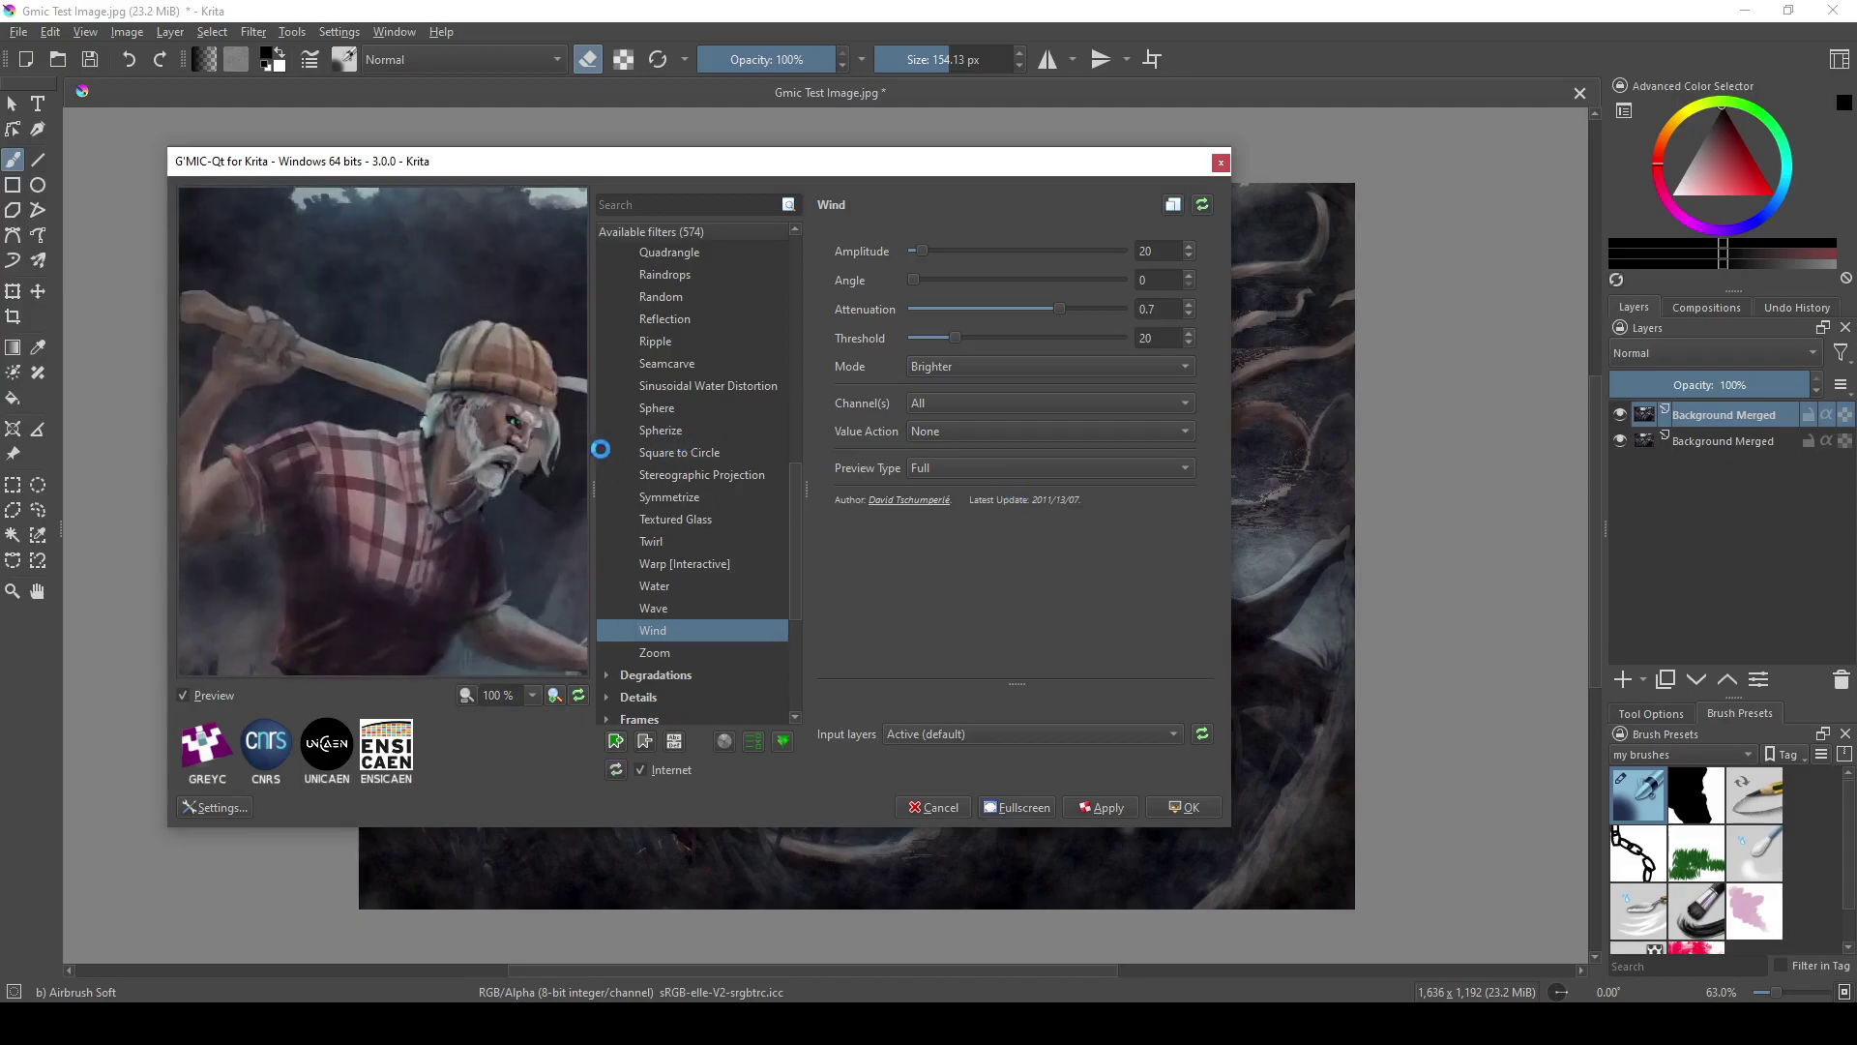
{"action": "left_click_drag", "start_coordinate": [546, 462], "coordinate": [496, 440]}
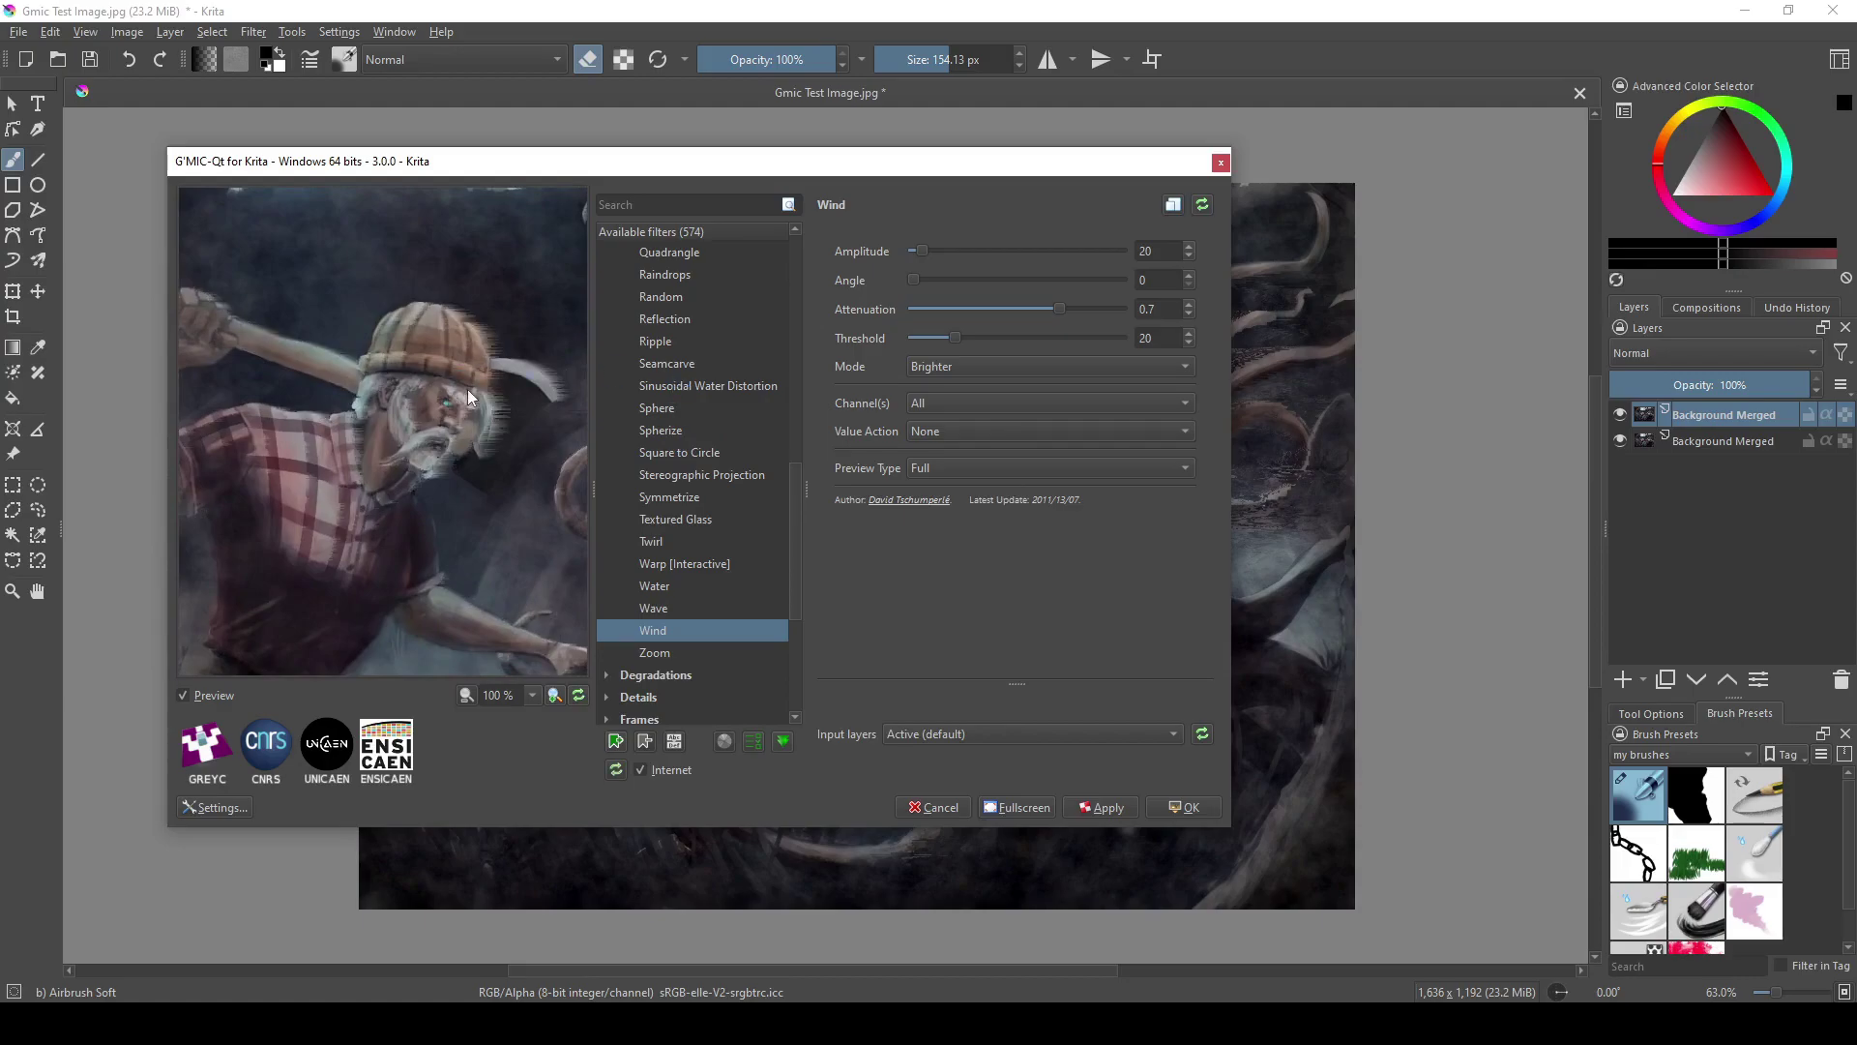
{"action": "left_click", "coordinate": [1184, 807]}
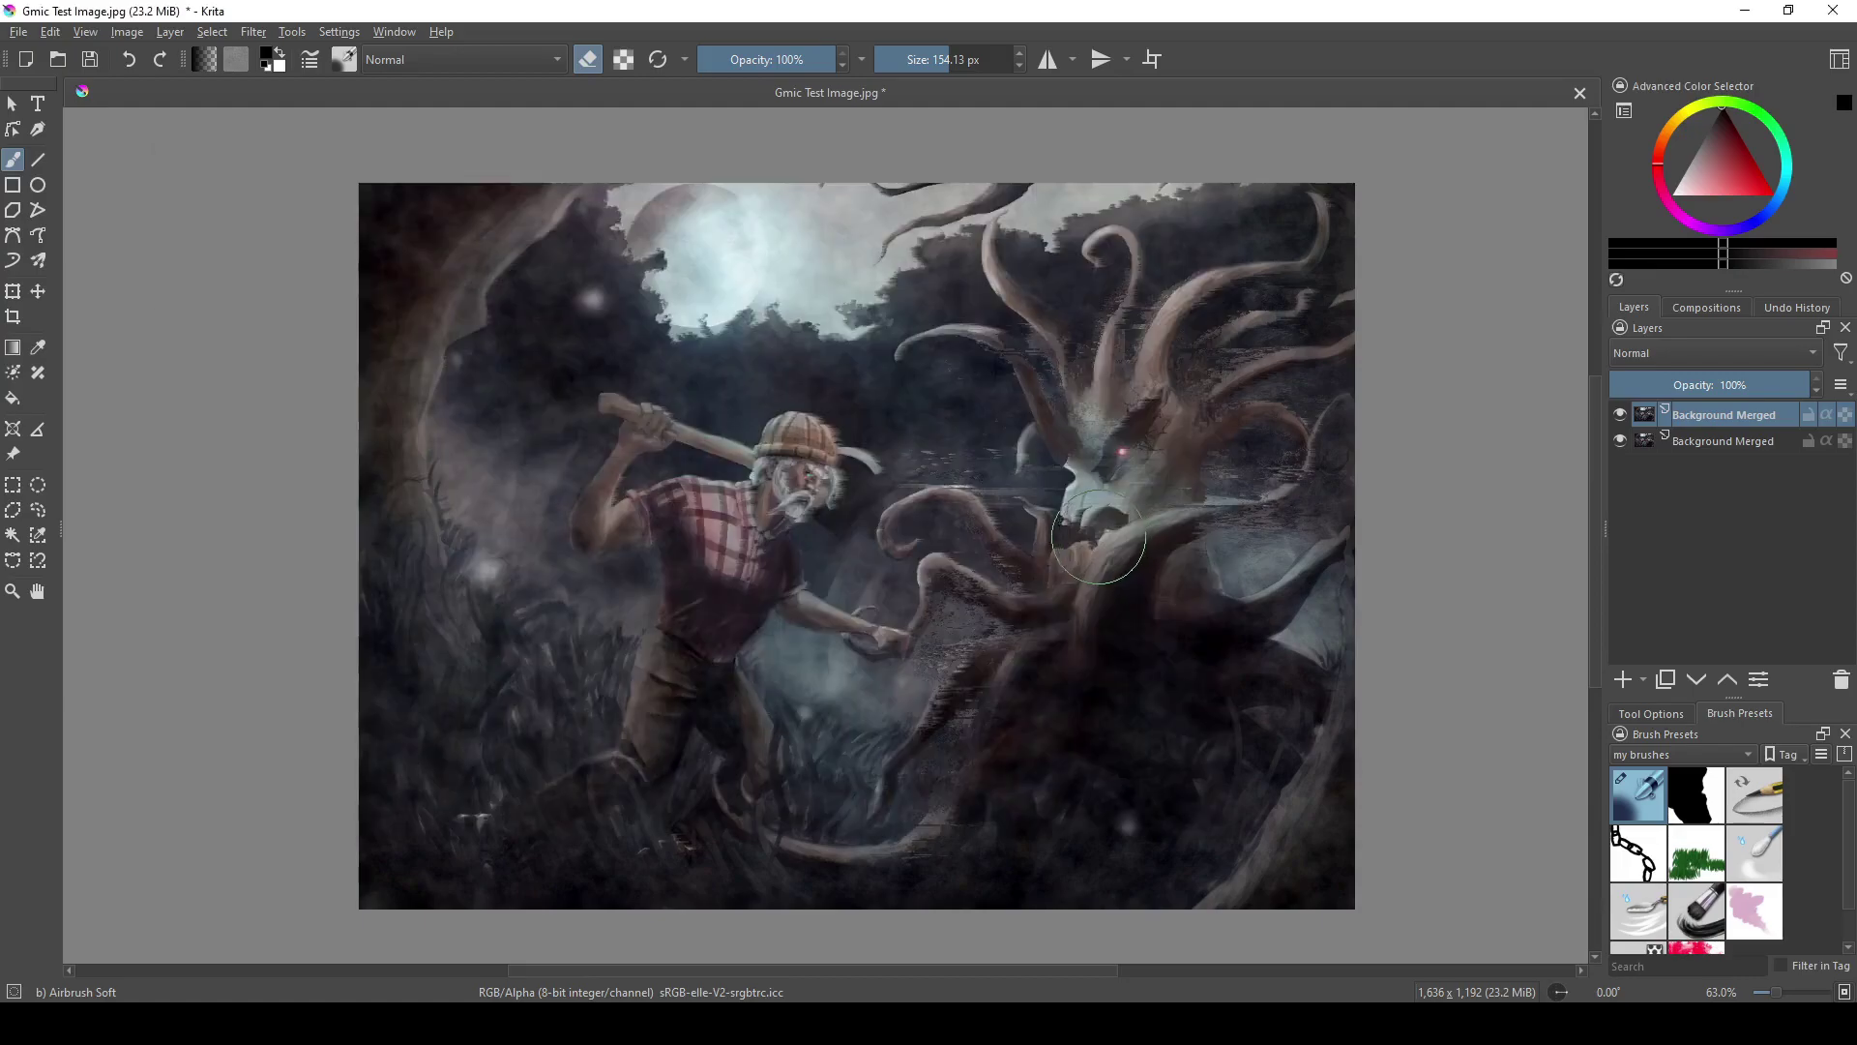
Examine the Wind effect on the woodcutter by switching the upper Background Merged layer's visibility off and on.
{"action": "scroll", "coordinate": [720, 454], "scroll_direction": "up", "scroll_amount": 3}
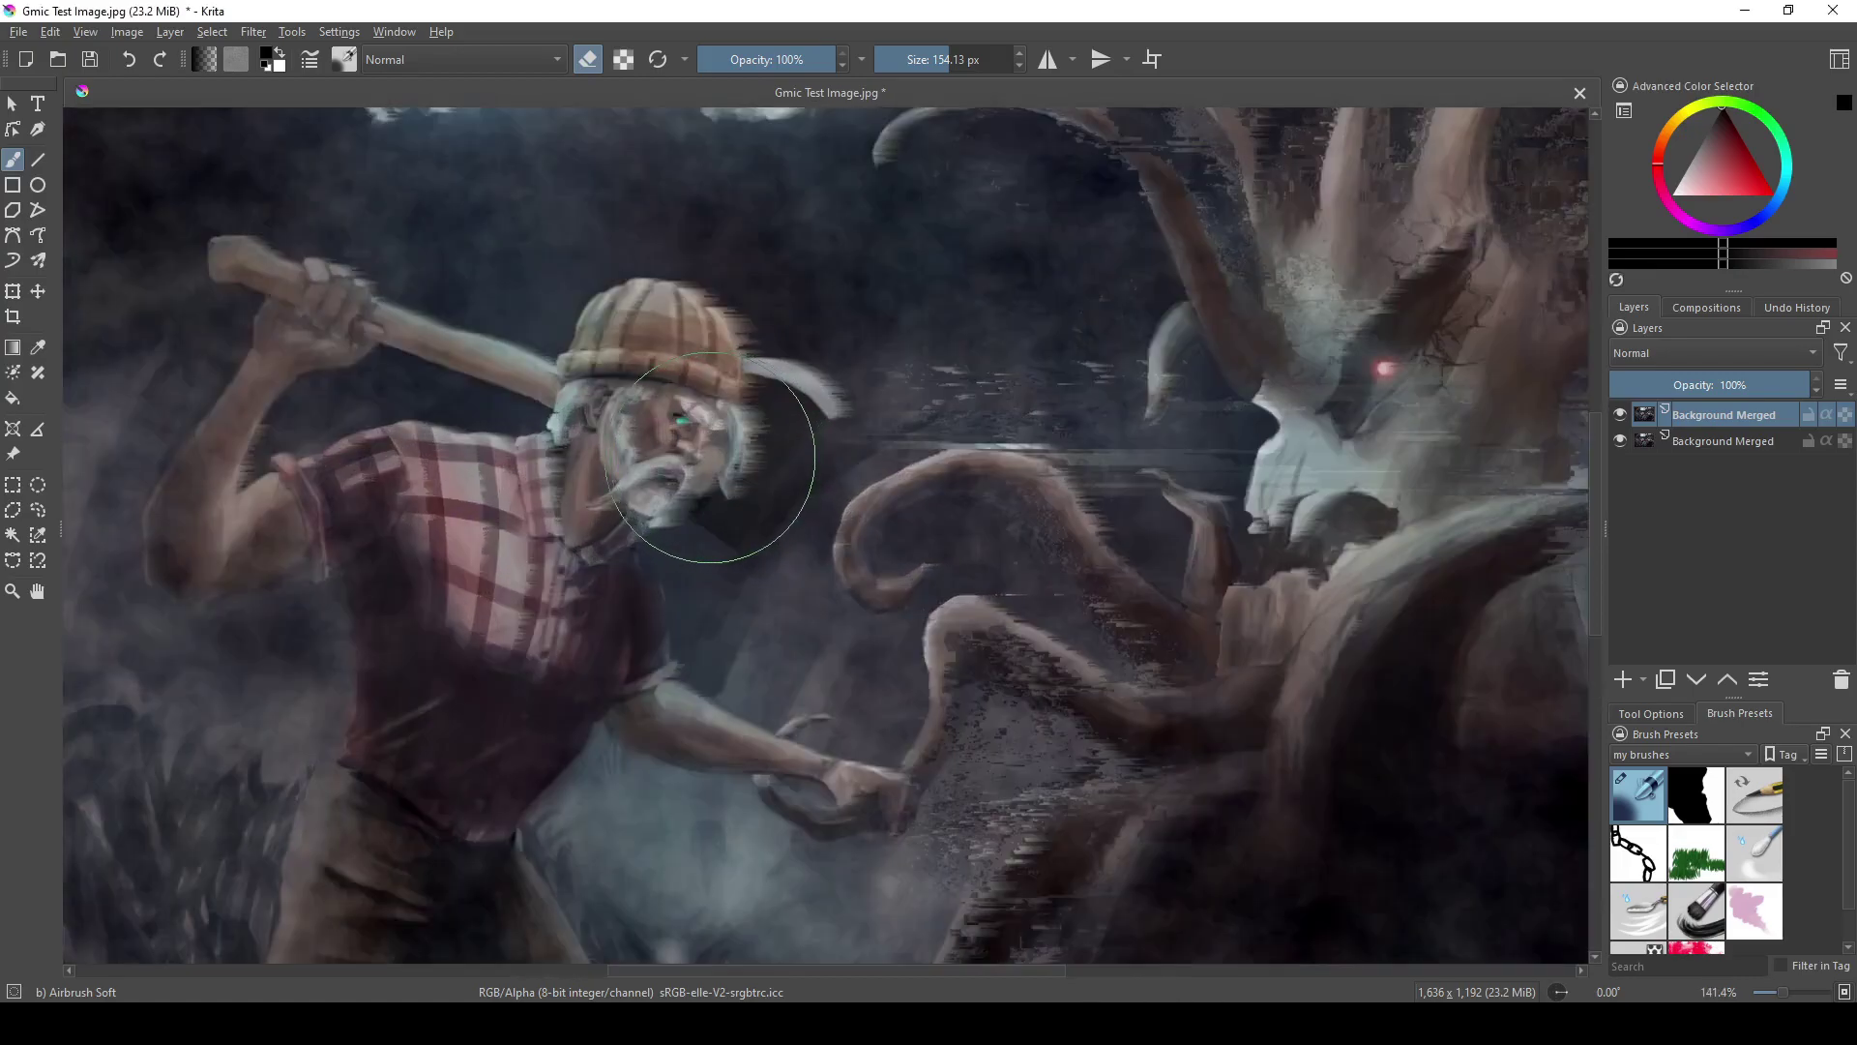
{"action": "scroll", "coordinate": [721, 455], "scroll_direction": "down", "scroll_amount": 3}
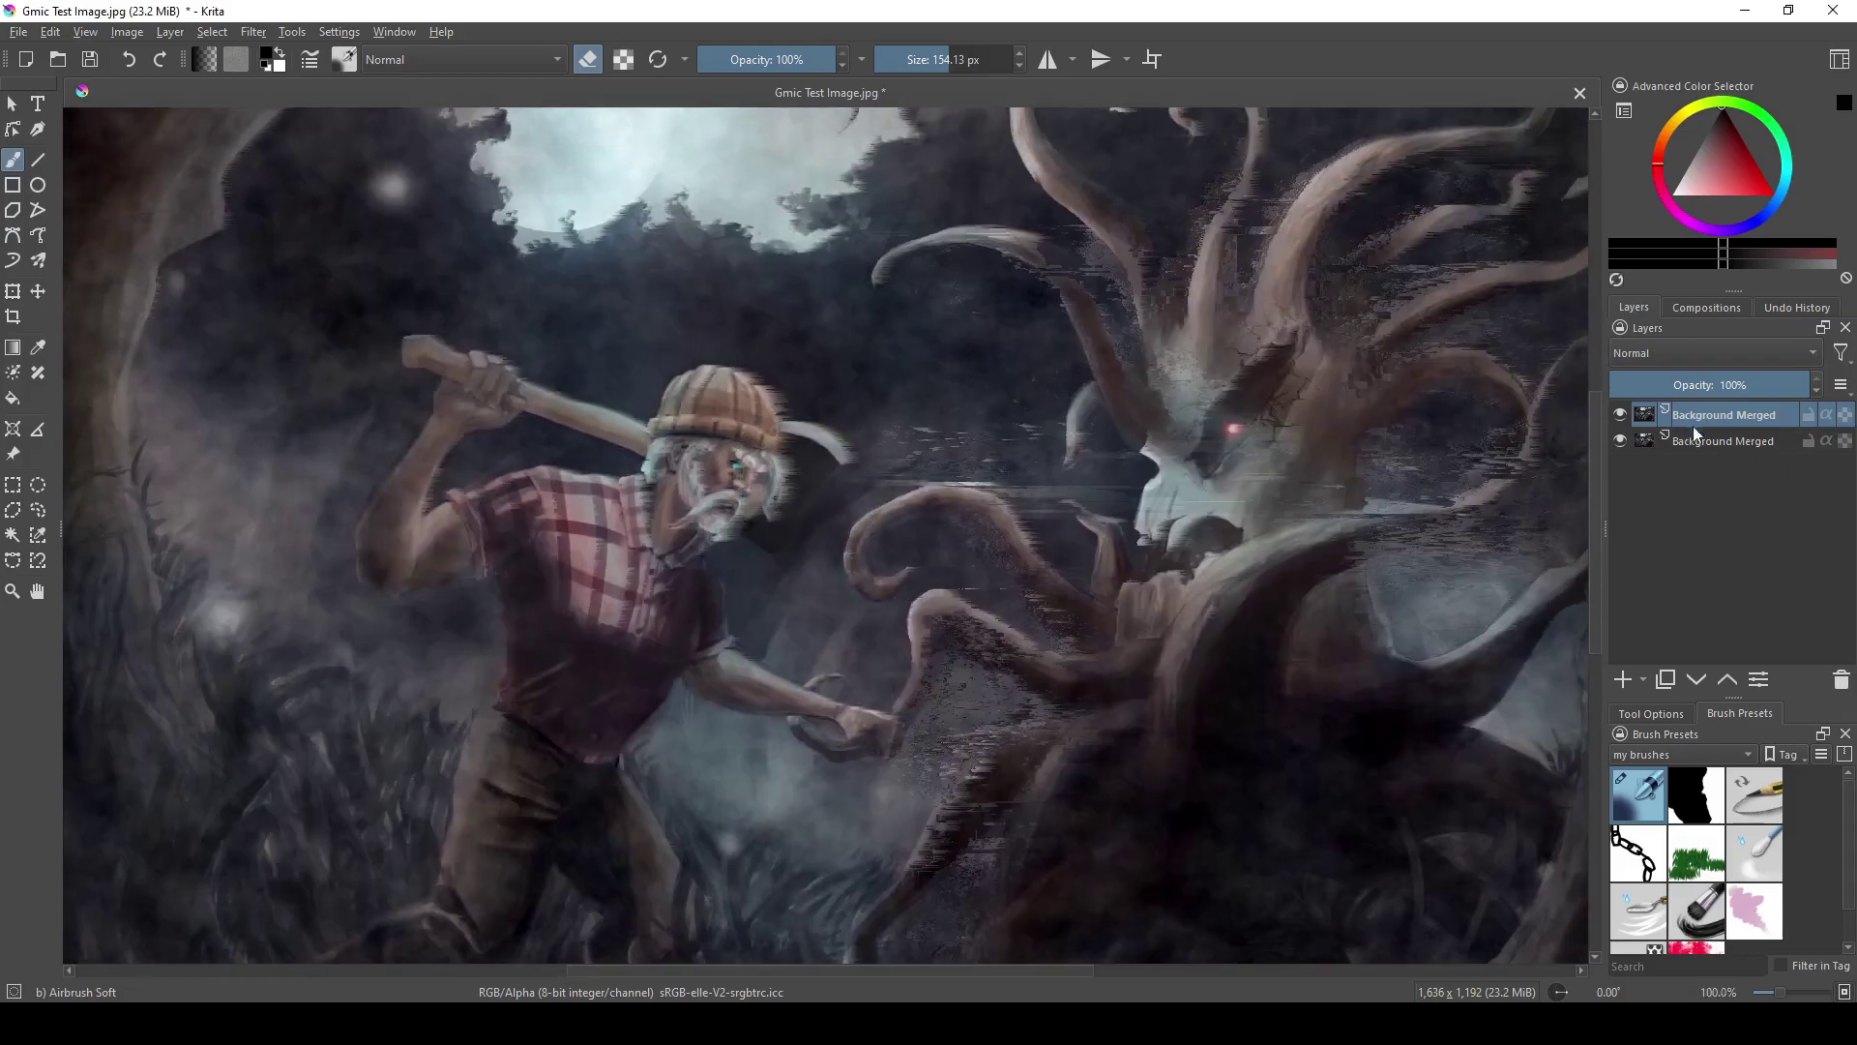
{"action": "left_click", "coordinate": [1621, 409]}
{"action": "left_click", "coordinate": [1621, 409]}
{"action": "left_click", "coordinate": [1621, 409]}
{"action": "left_click", "coordinate": [1621, 409]}
{"action": "left_click", "coordinate": [1621, 413]}
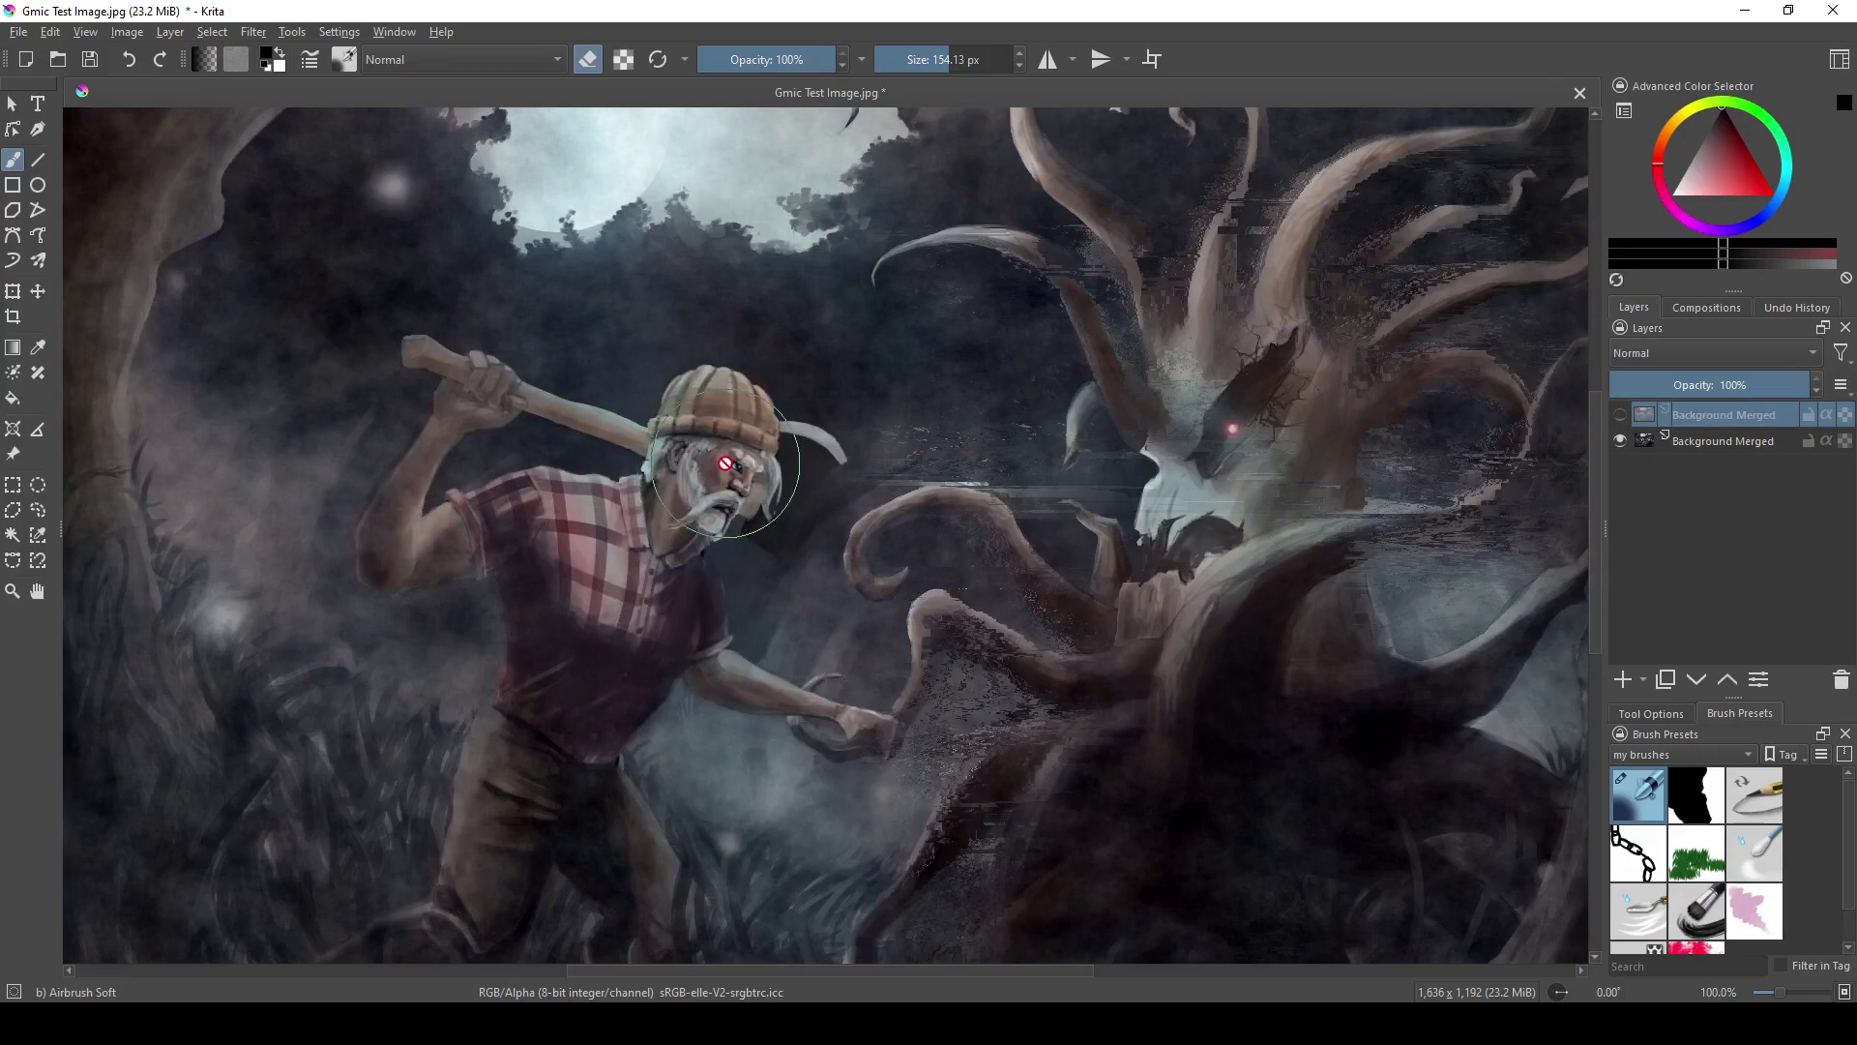
Inspect the woodcutter's face up close, then compare the whole painting with and without the upper layer.
{"action": "scroll", "coordinate": [733, 466], "scroll_direction": "up", "scroll_amount": 5}
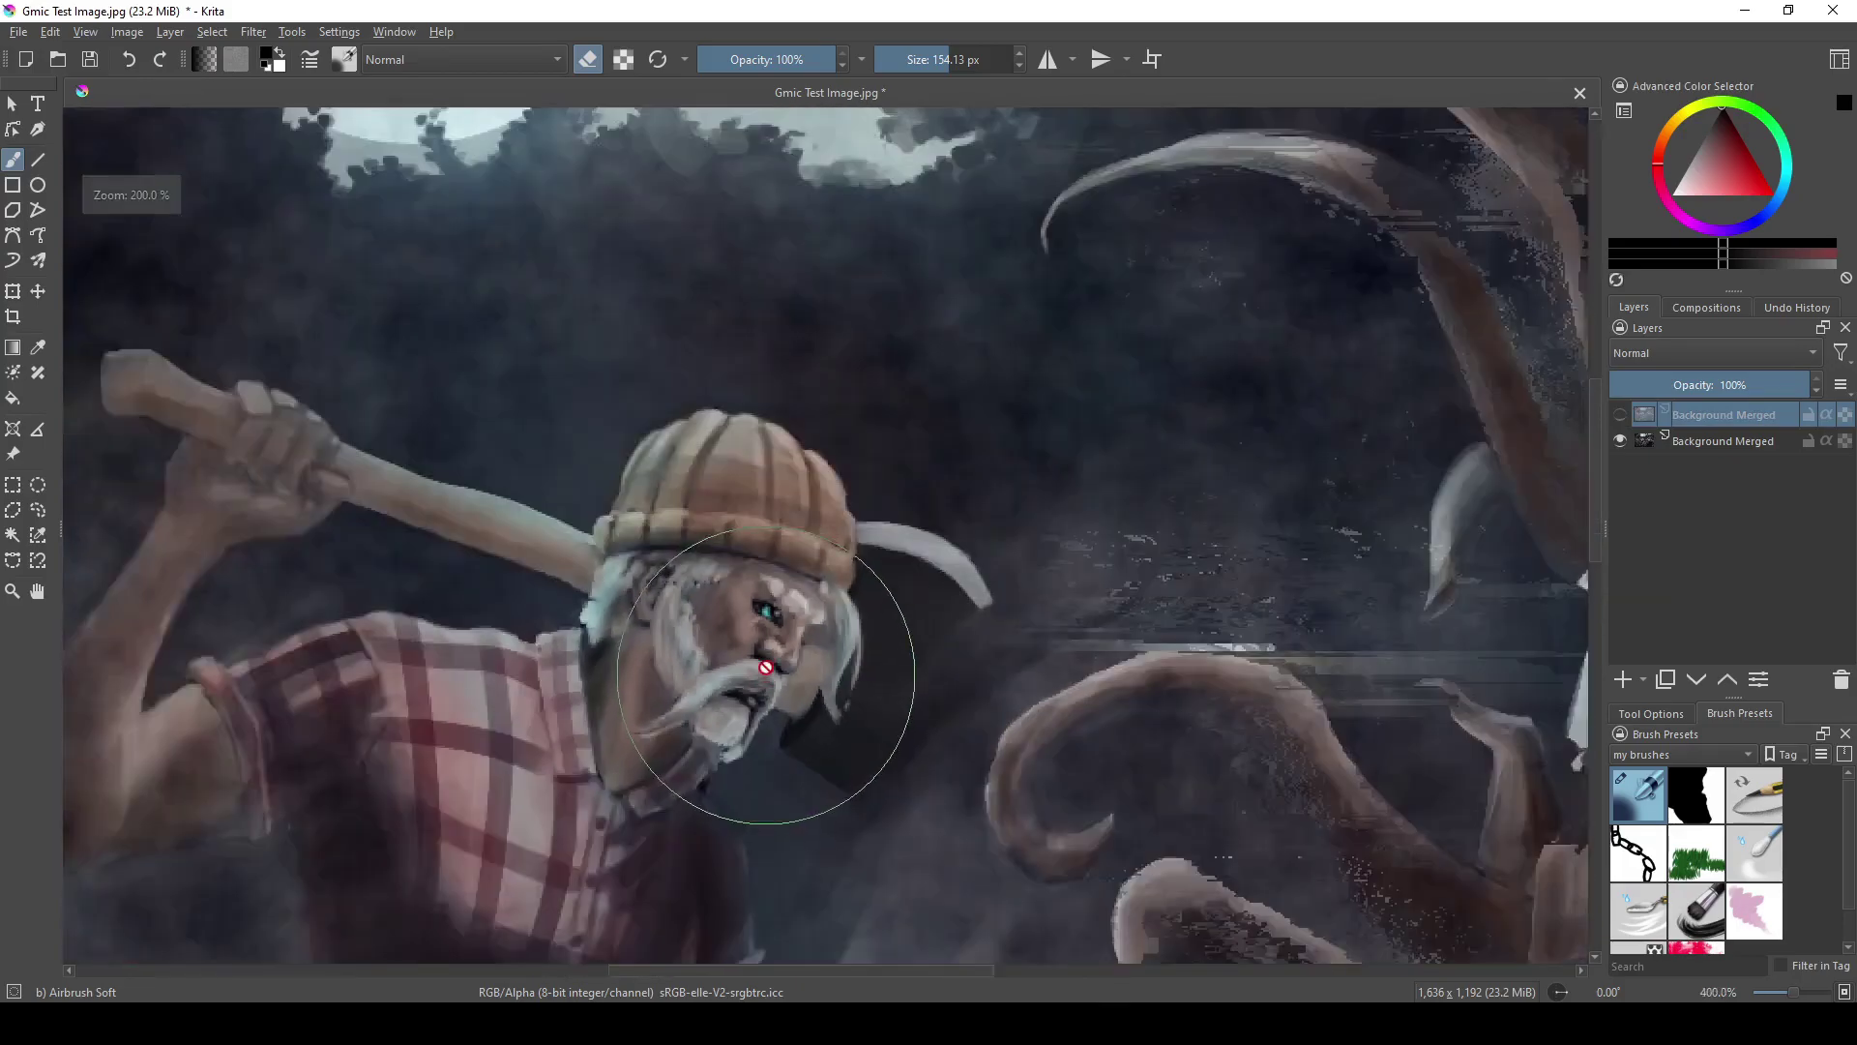
{"action": "scroll", "coordinate": [1003, 568], "scroll_direction": "up", "scroll_amount": 2}
{"action": "scroll", "coordinate": [1019, 348], "scroll_direction": "down", "scroll_amount": 4}
{"action": "left_click_drag", "start_coordinate": [729, 561], "coordinate": [588, 669]}
{"action": "left_click", "coordinate": [1615, 413]}
{"action": "left_click", "coordinate": [1620, 414]}
{"action": "left_click", "coordinate": [1620, 414]}
{"action": "left_click_drag", "start_coordinate": [1092, 416], "coordinate": [1084, 371]}
Merge the two Background Merged layers and duplicate the merged layer.
{"action": "left_click", "coordinate": [1733, 448], "text": "ctrl"}
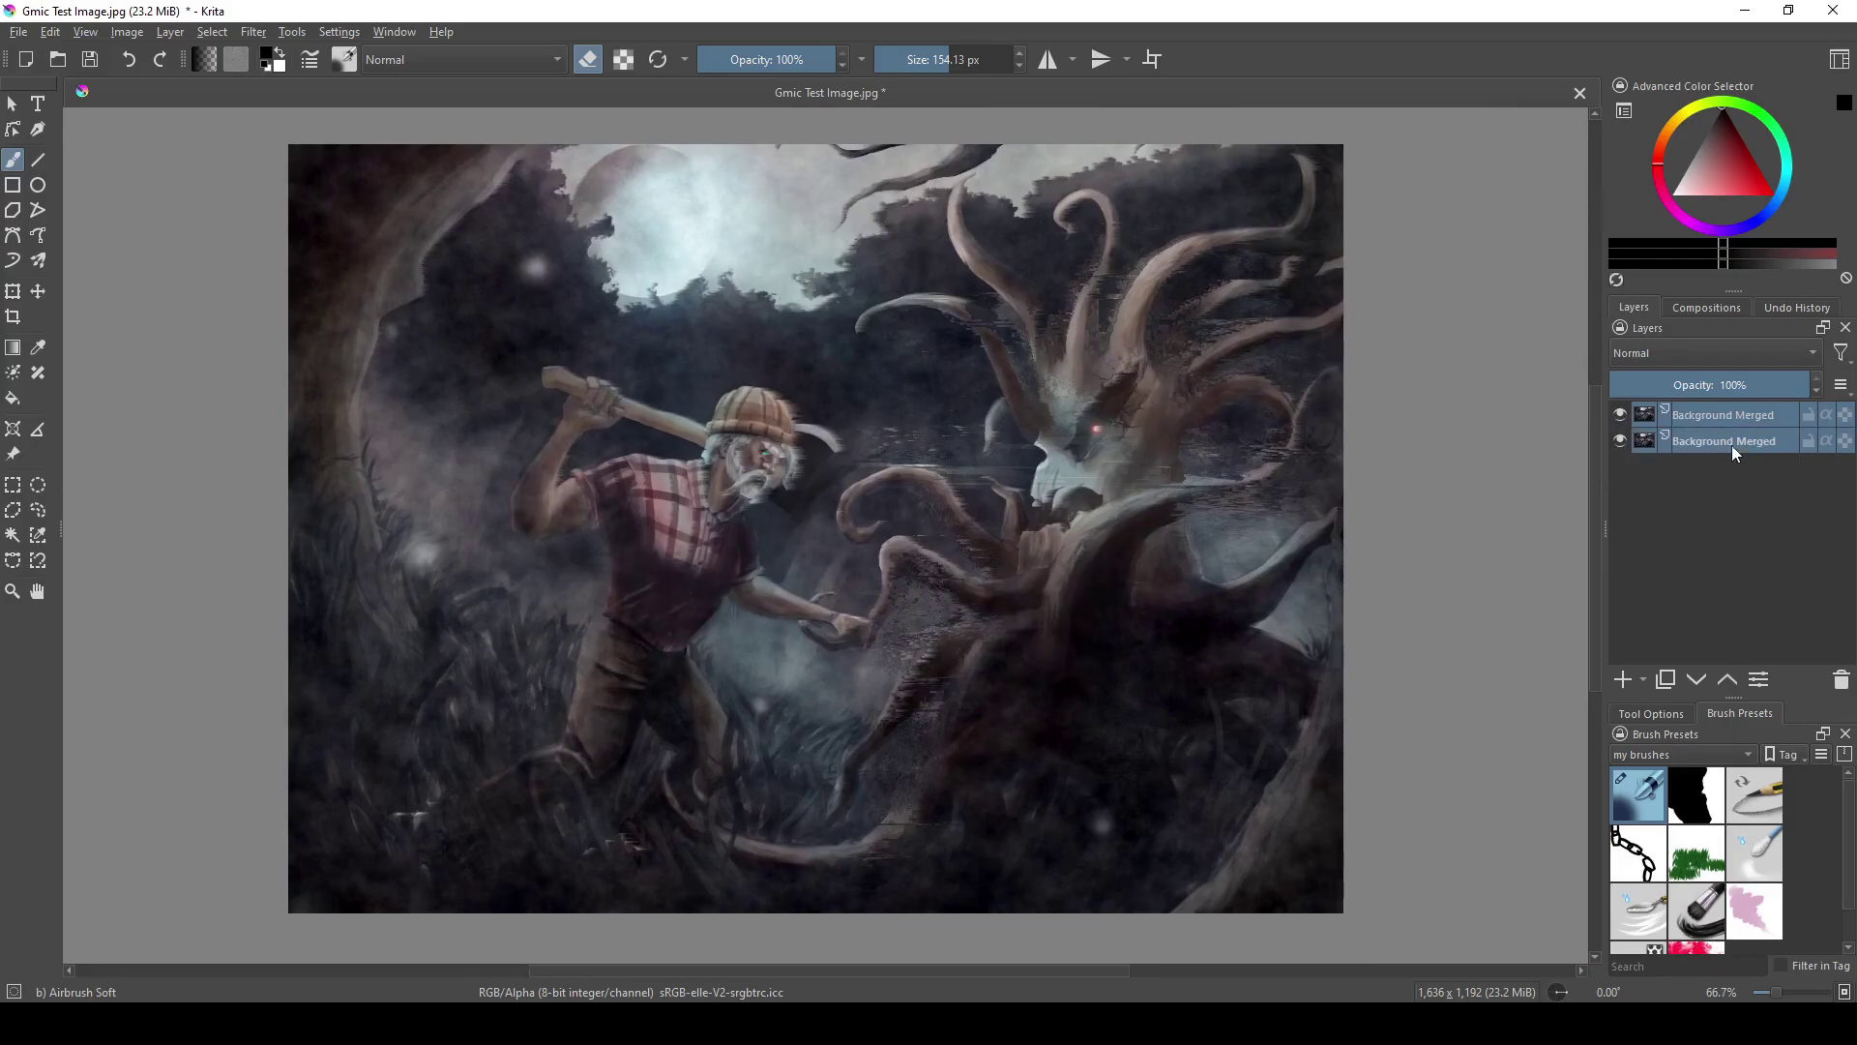
{"action": "key", "text": "ctrl+e"}
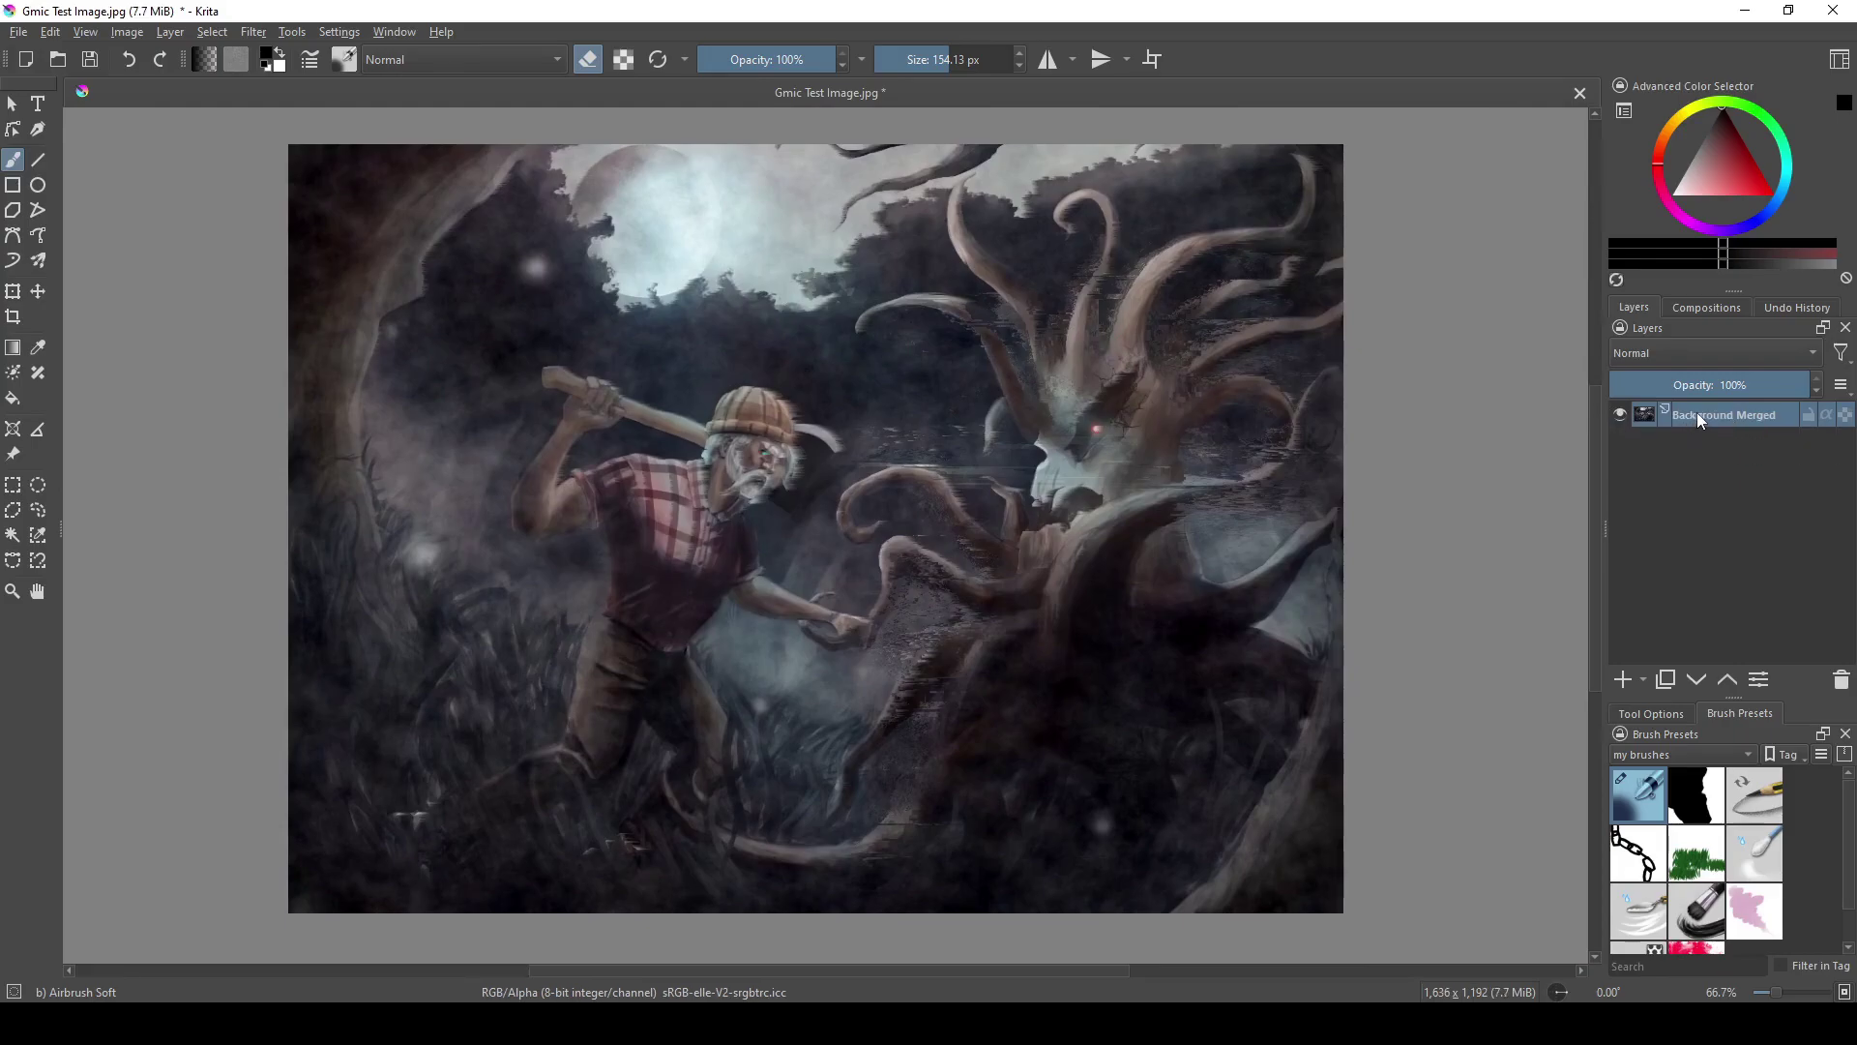
{"action": "key", "text": "ctrl+j"}
Try the G'MIC Boost-Fade filter on the duplicated layer, testing Lab chromaticity and raising the amplitude above 5.
{"action": "left_click", "coordinate": [253, 32]}
{"action": "left_click", "coordinate": [315, 306]}
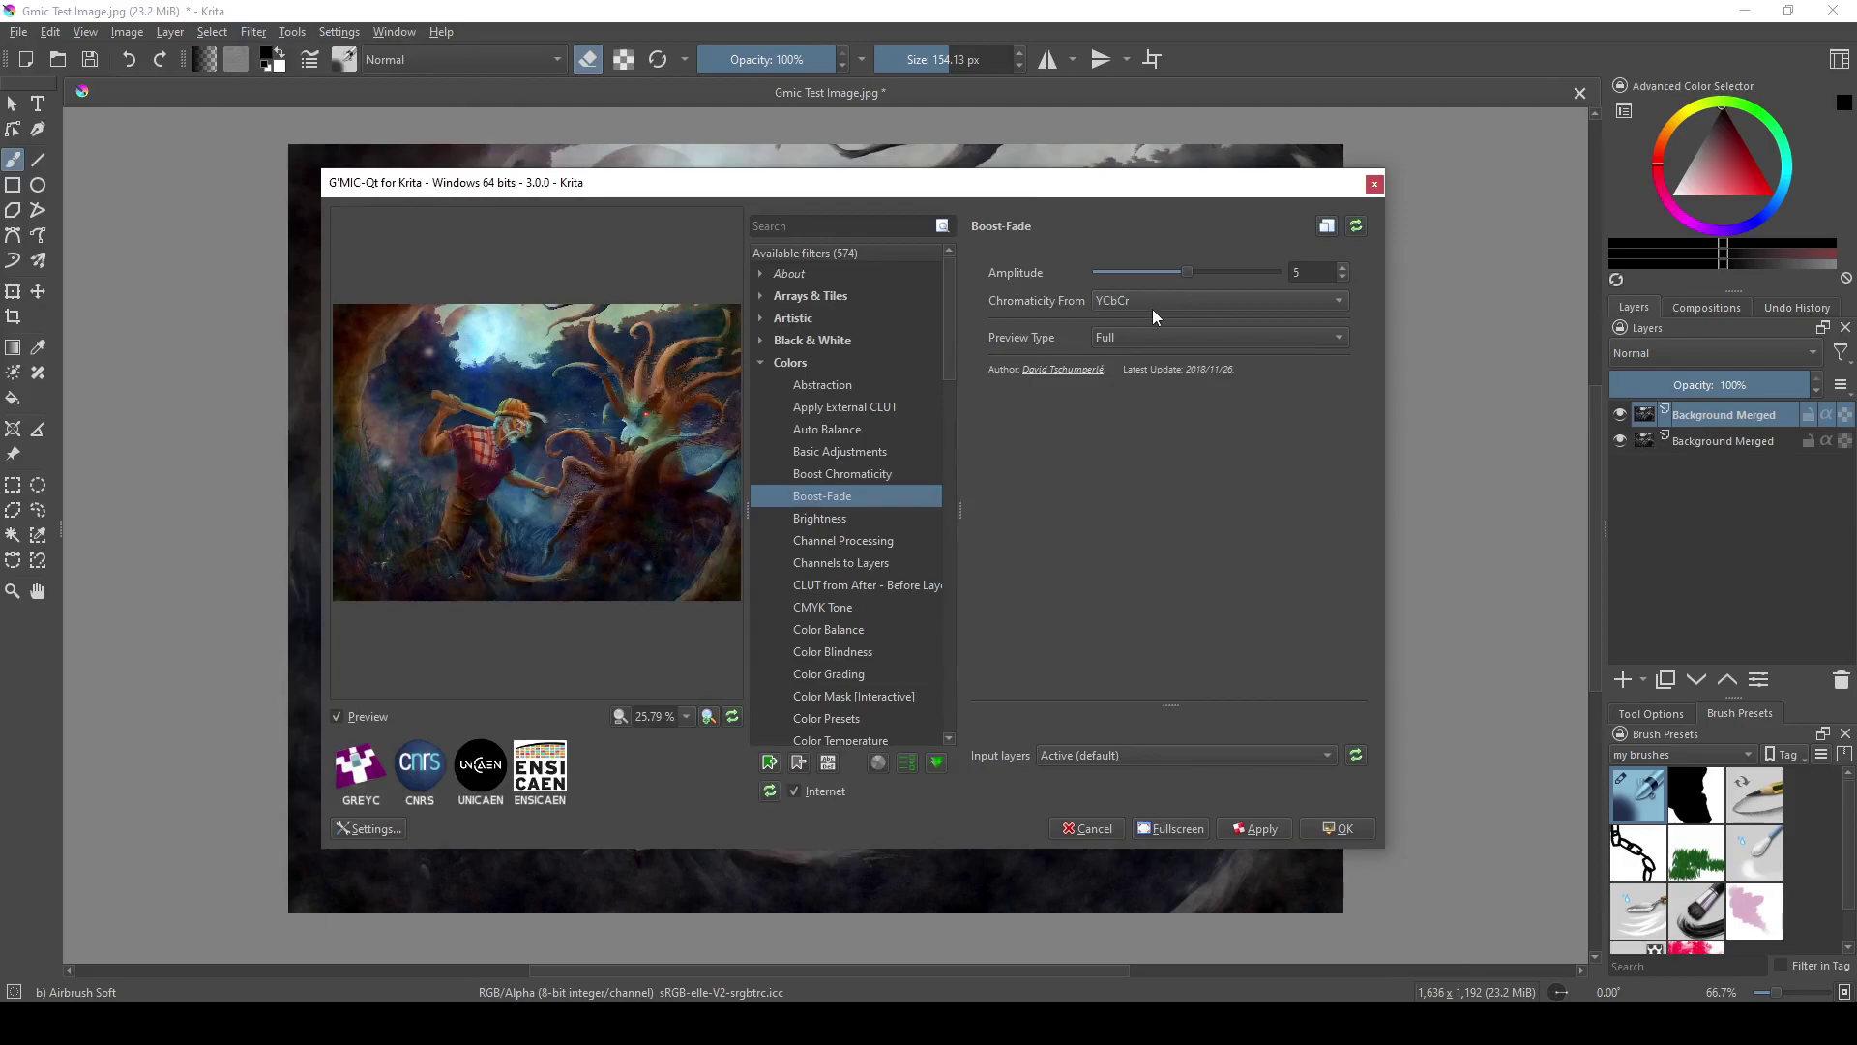
{"action": "left_click", "coordinate": [1138, 335]}
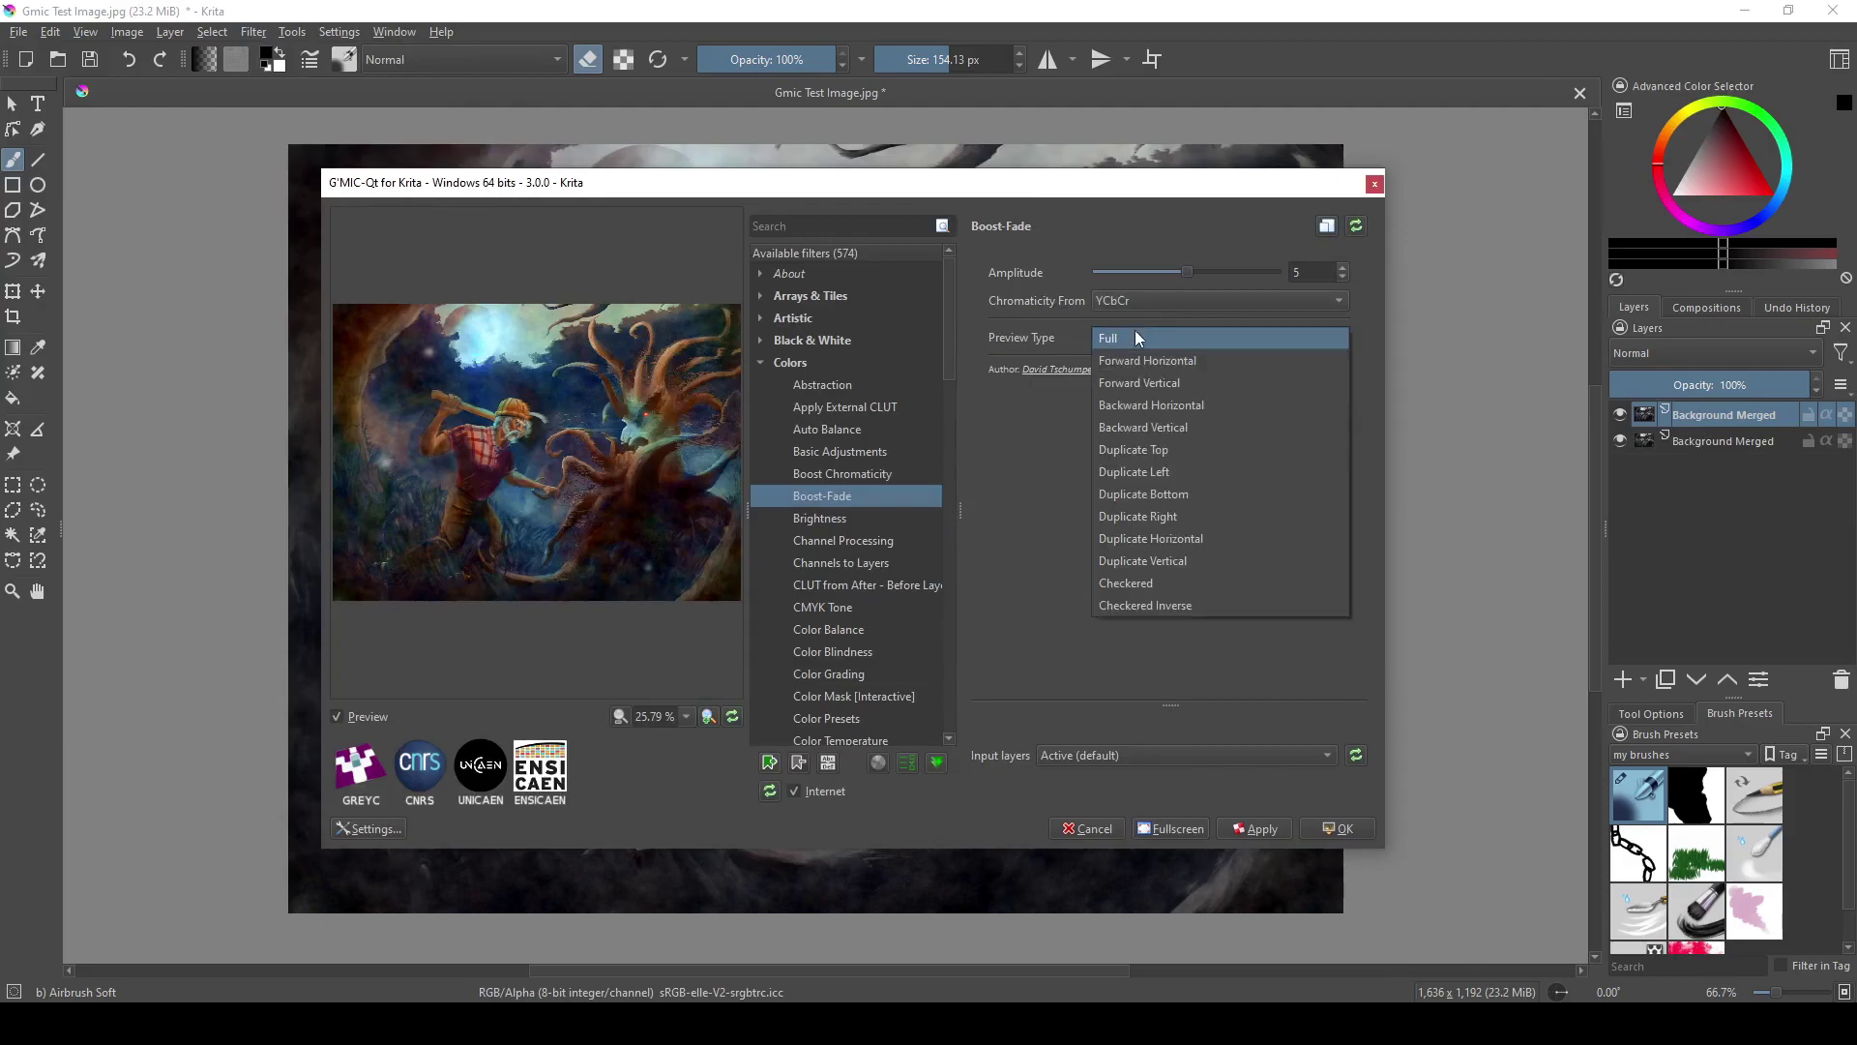
{"action": "left_click", "coordinate": [1135, 329]}
{"action": "left_click", "coordinate": [1134, 300]}
{"action": "left_click", "coordinate": [1129, 323]}
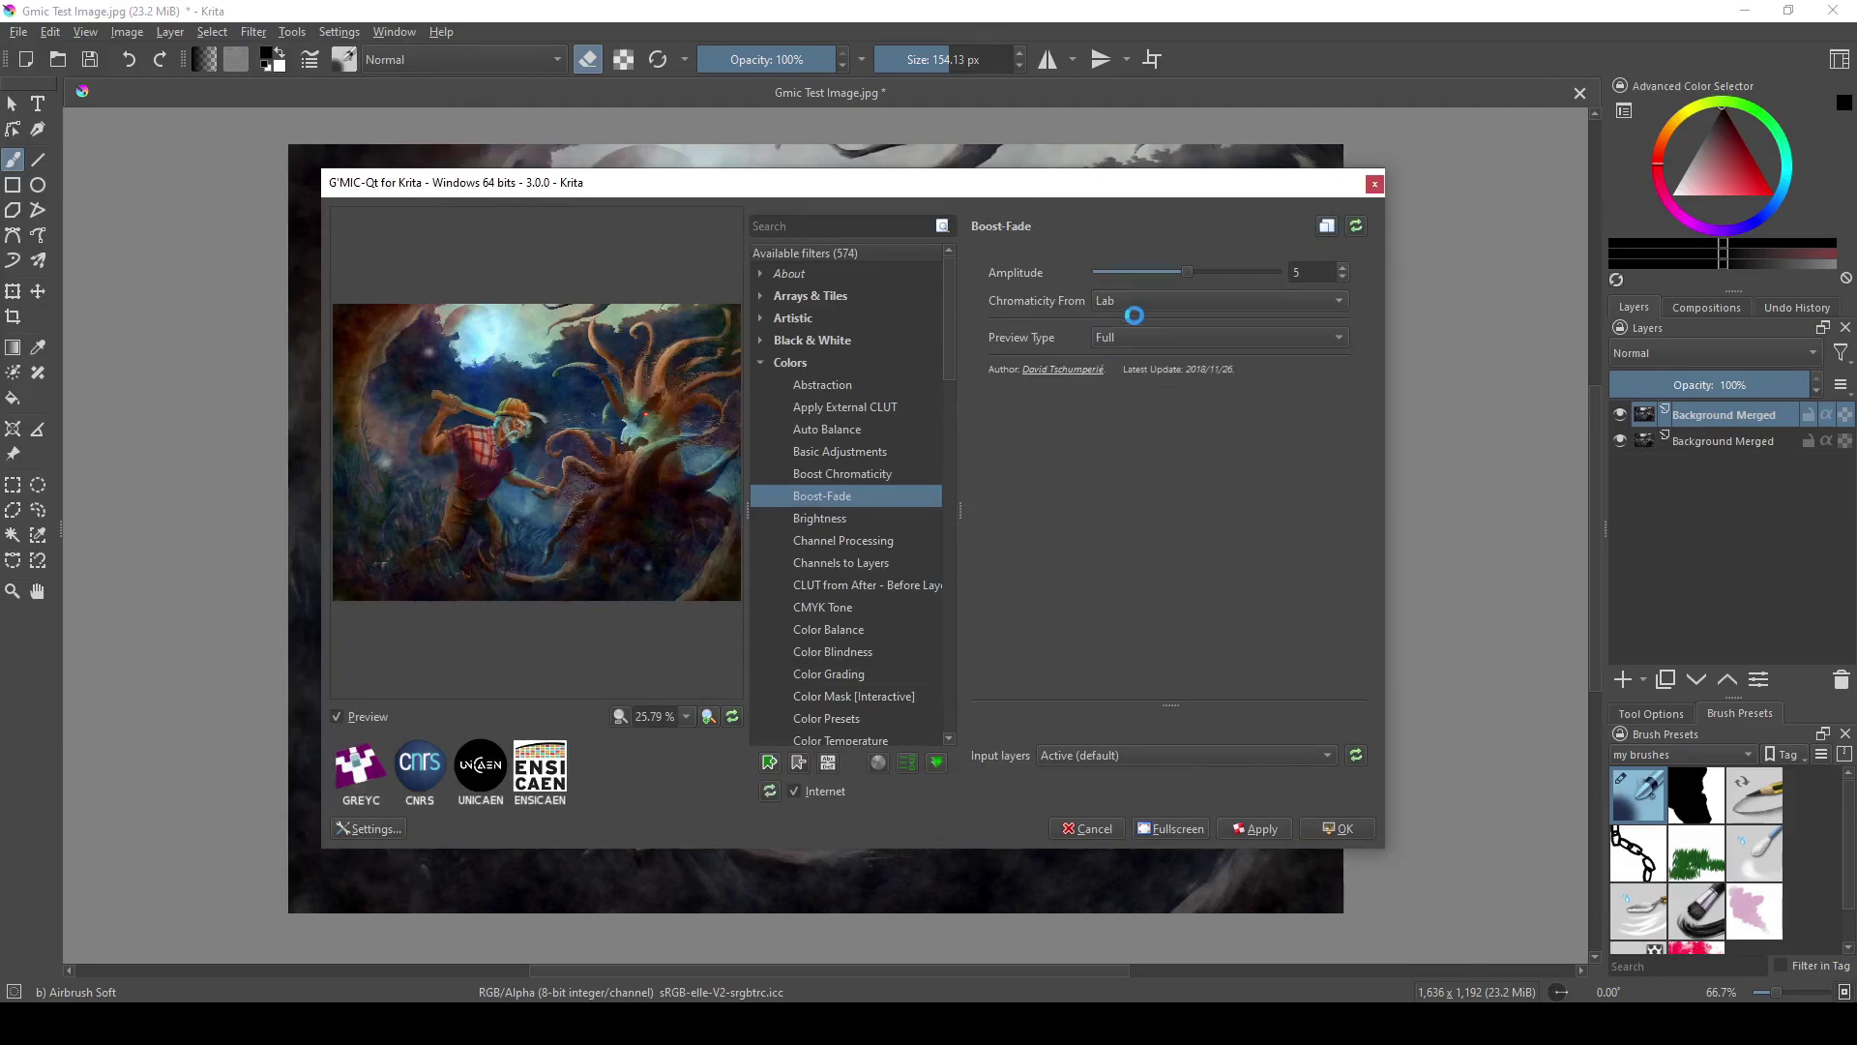
{"action": "left_click", "coordinate": [1147, 293]}
{"action": "left_click", "coordinate": [1153, 279]}
{"action": "left_click_drag", "start_coordinate": [1184, 269], "coordinate": [1243, 272]}
{"action": "left_click", "coordinate": [1337, 827]}
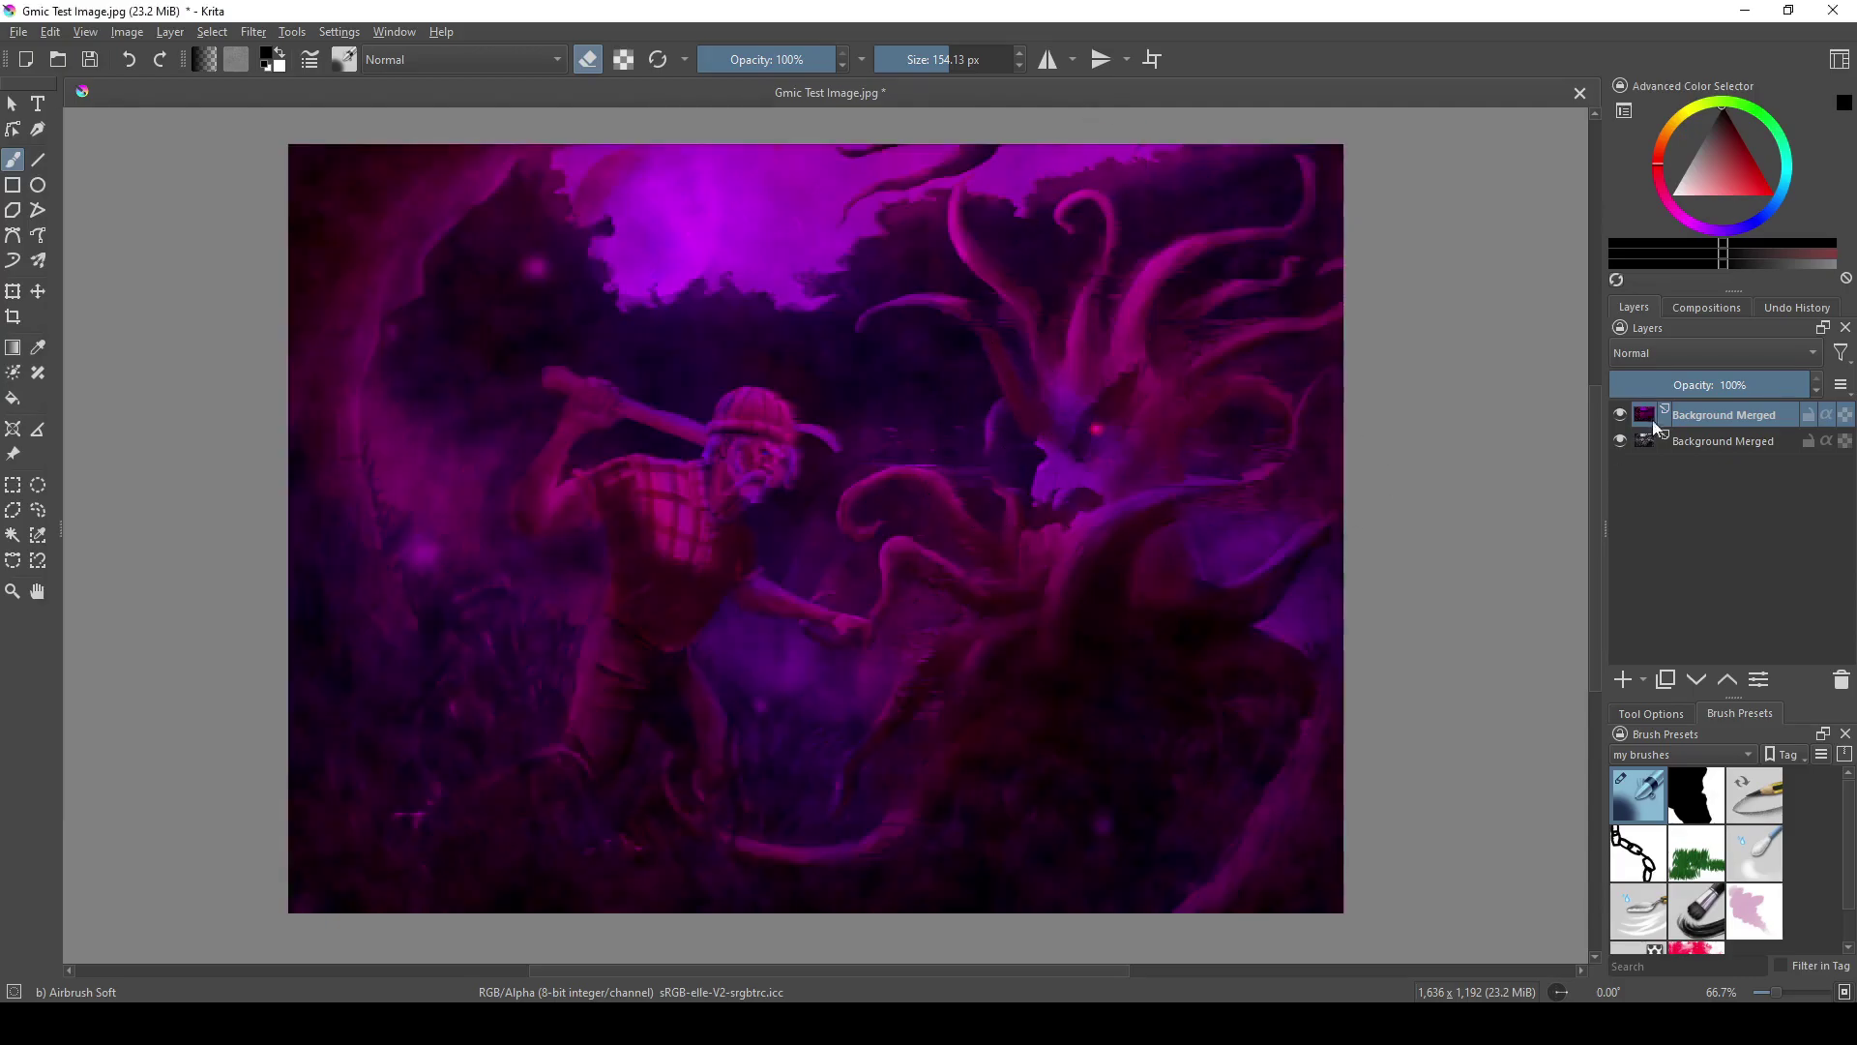
Compare the painting before and after Boost-Fade by toggling the upper layer's visibility.
{"action": "left_click", "coordinate": [1621, 414]}
{"action": "left_click", "coordinate": [1616, 416]}
{"action": "left_click", "coordinate": [1615, 415]}
{"action": "left_click", "coordinate": [1615, 416]}
{"action": "left_click", "coordinate": [1616, 417]}
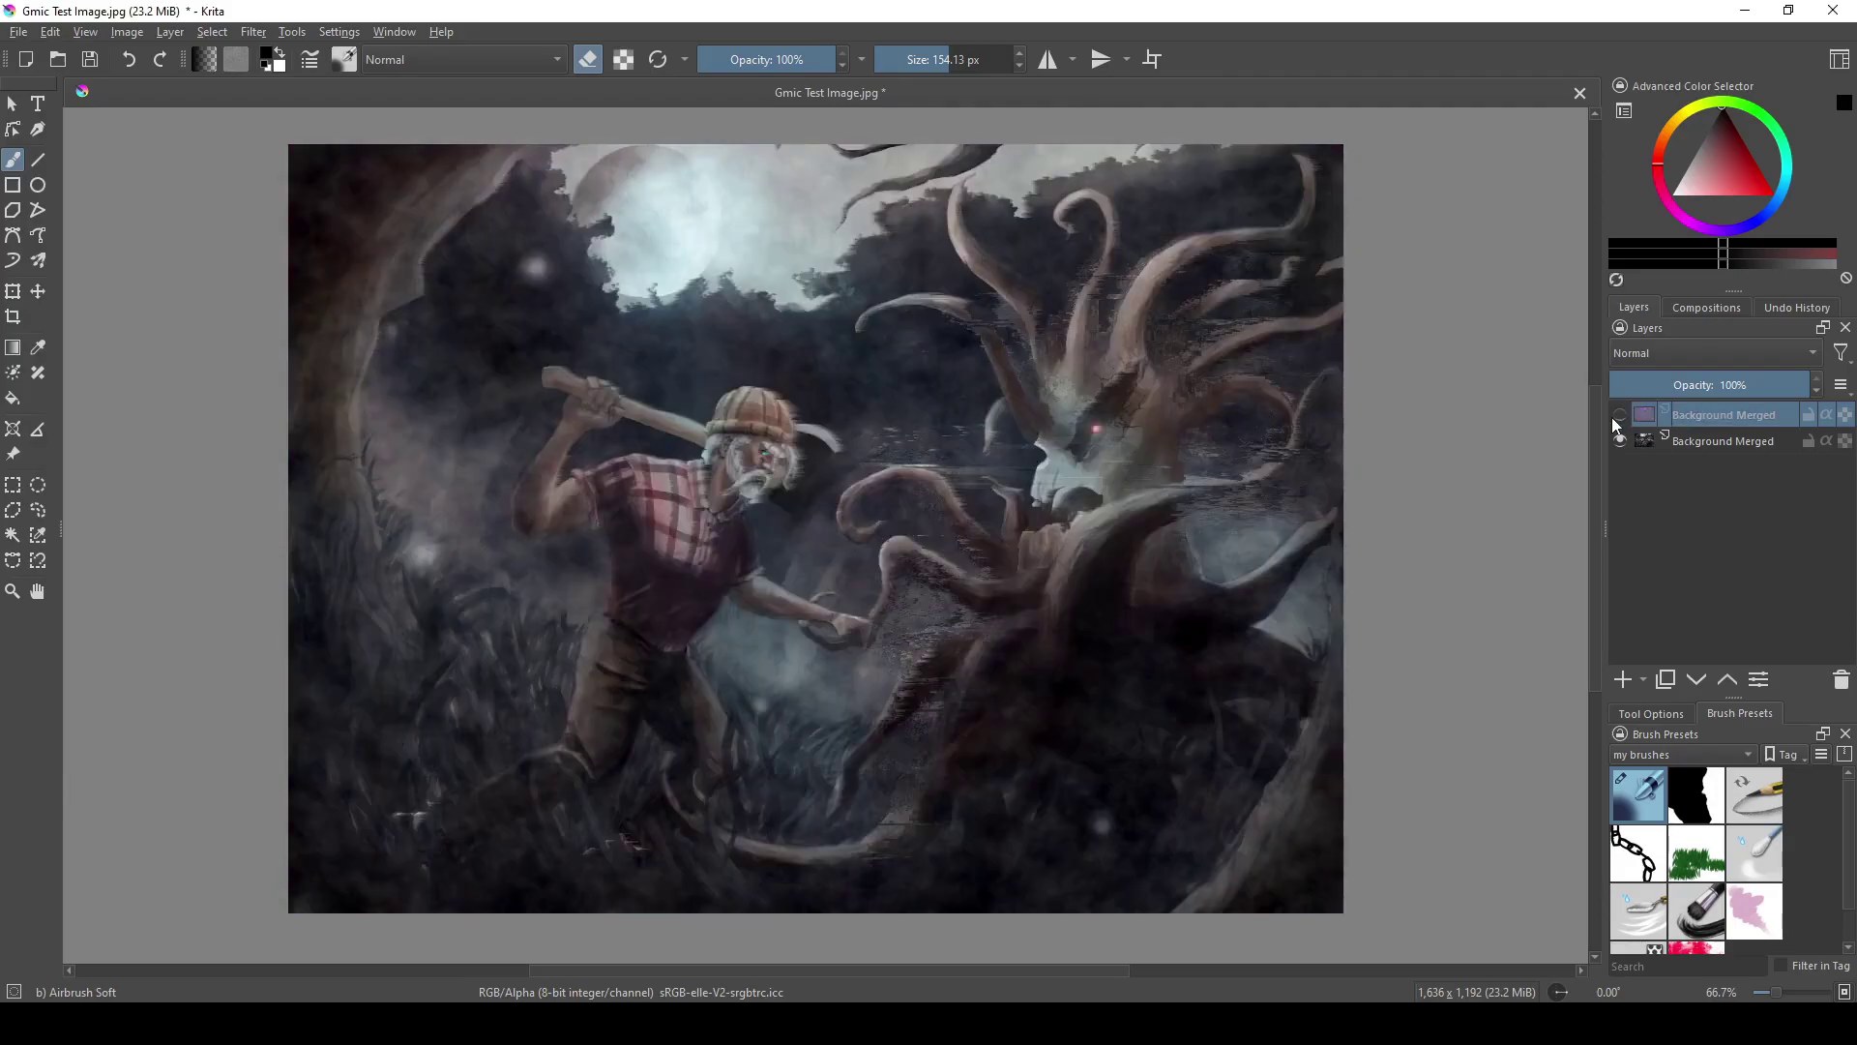
{"action": "left_click", "coordinate": [1615, 418]}
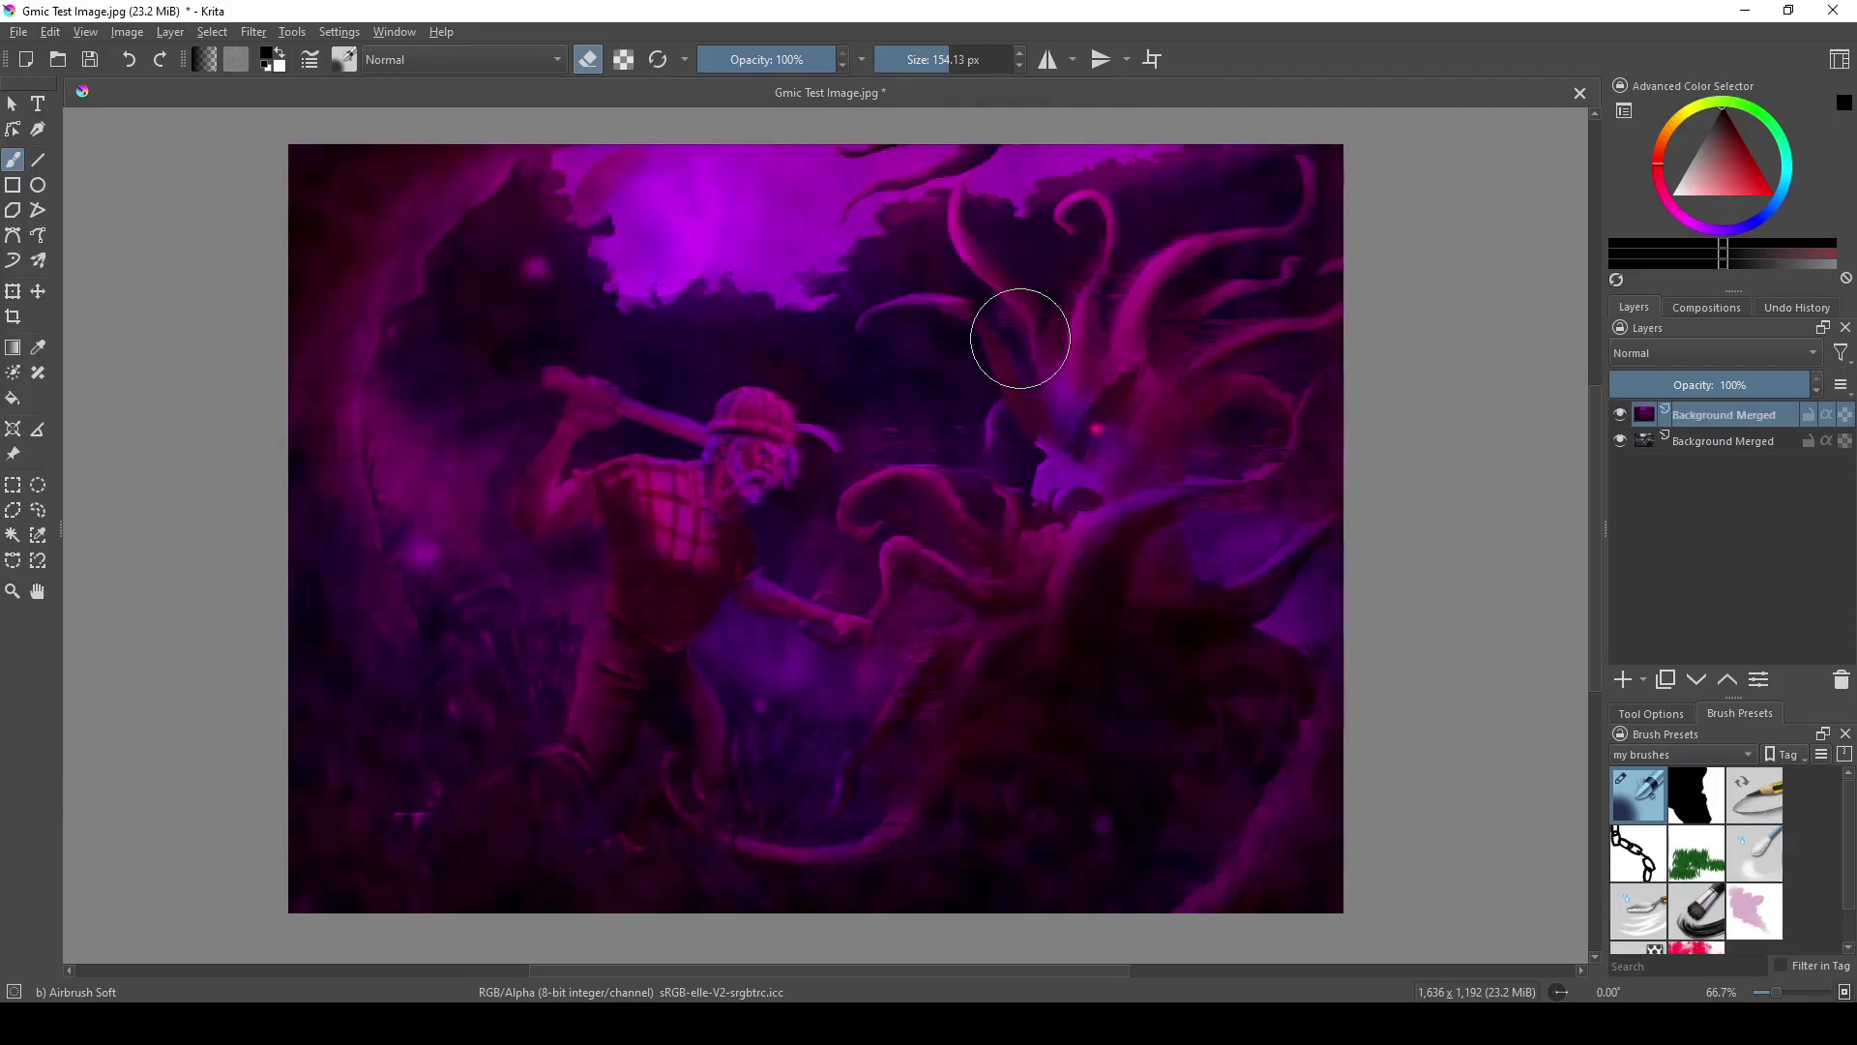
Undo the Boost-Fade effect, then try re-applying the last G'MIC filter to the upper layer.
{"action": "key", "text": "ctrl+z"}
{"action": "left_click_drag", "start_coordinate": [1013, 347], "coordinate": [1016, 388]}
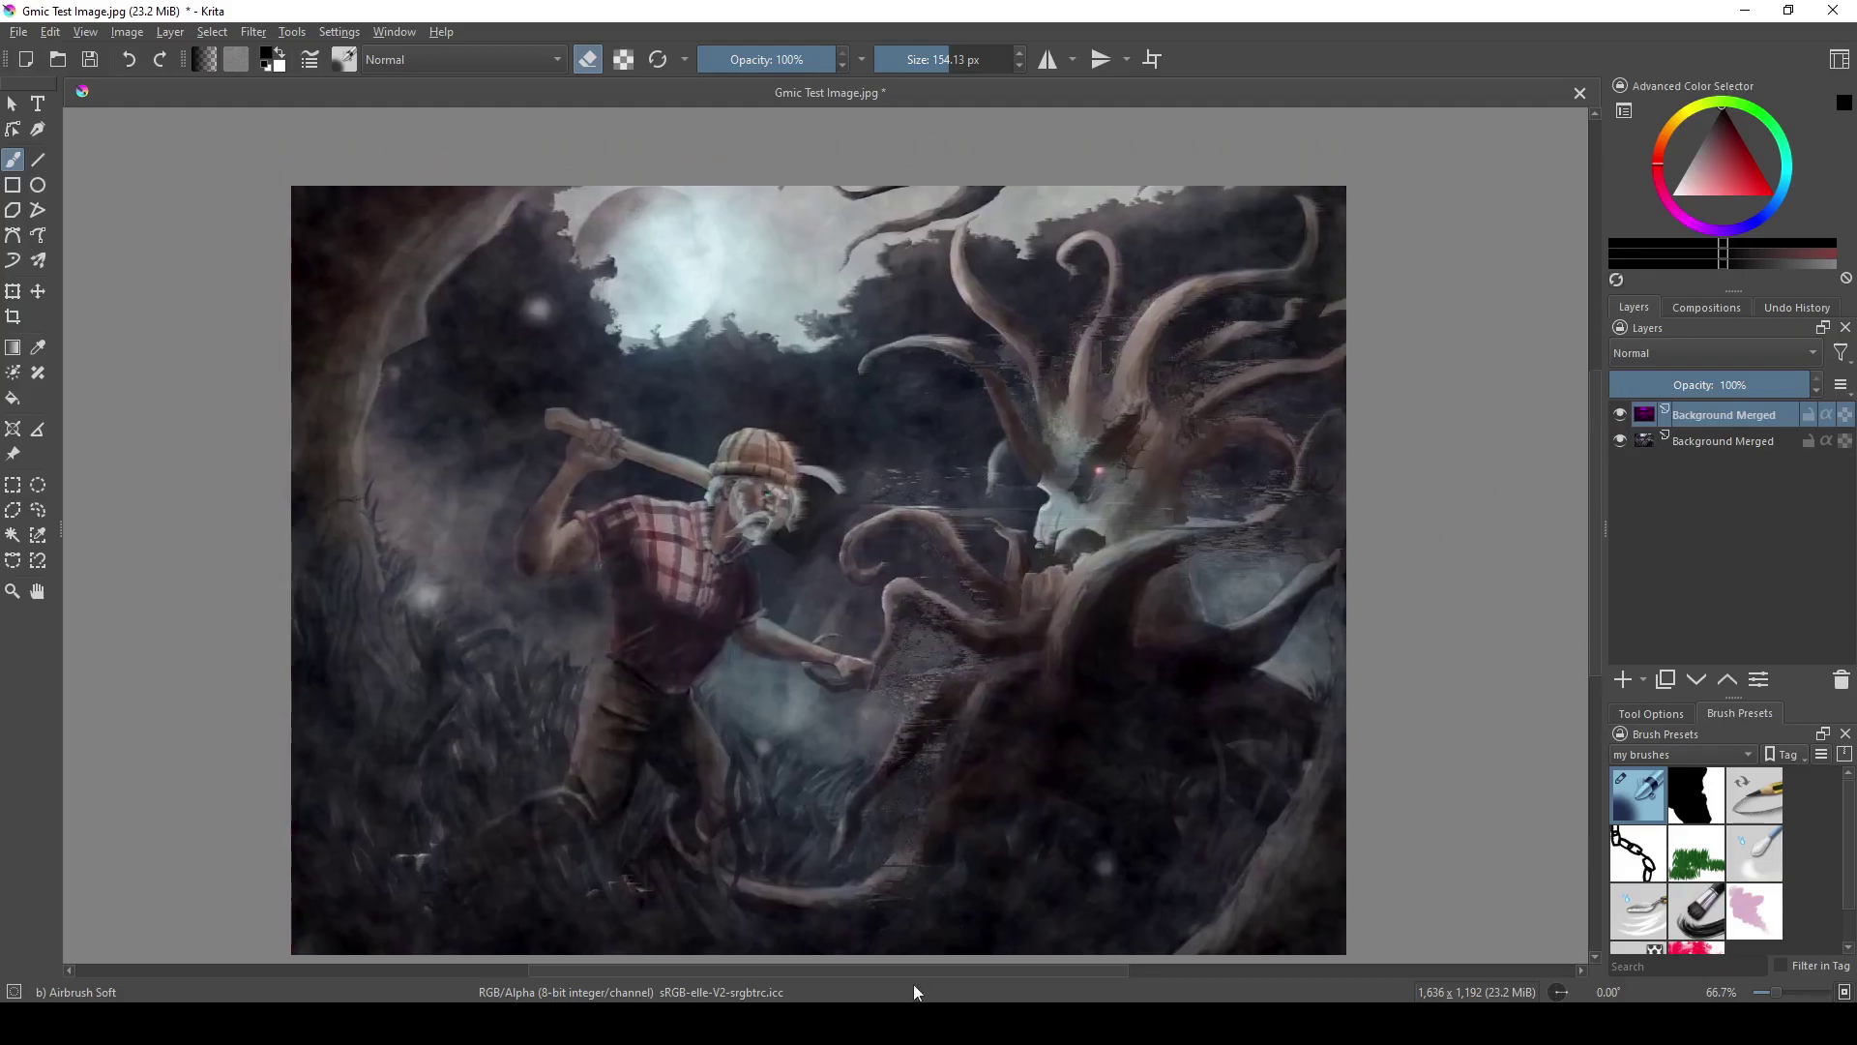
{"action": "left_click", "coordinate": [255, 33]}
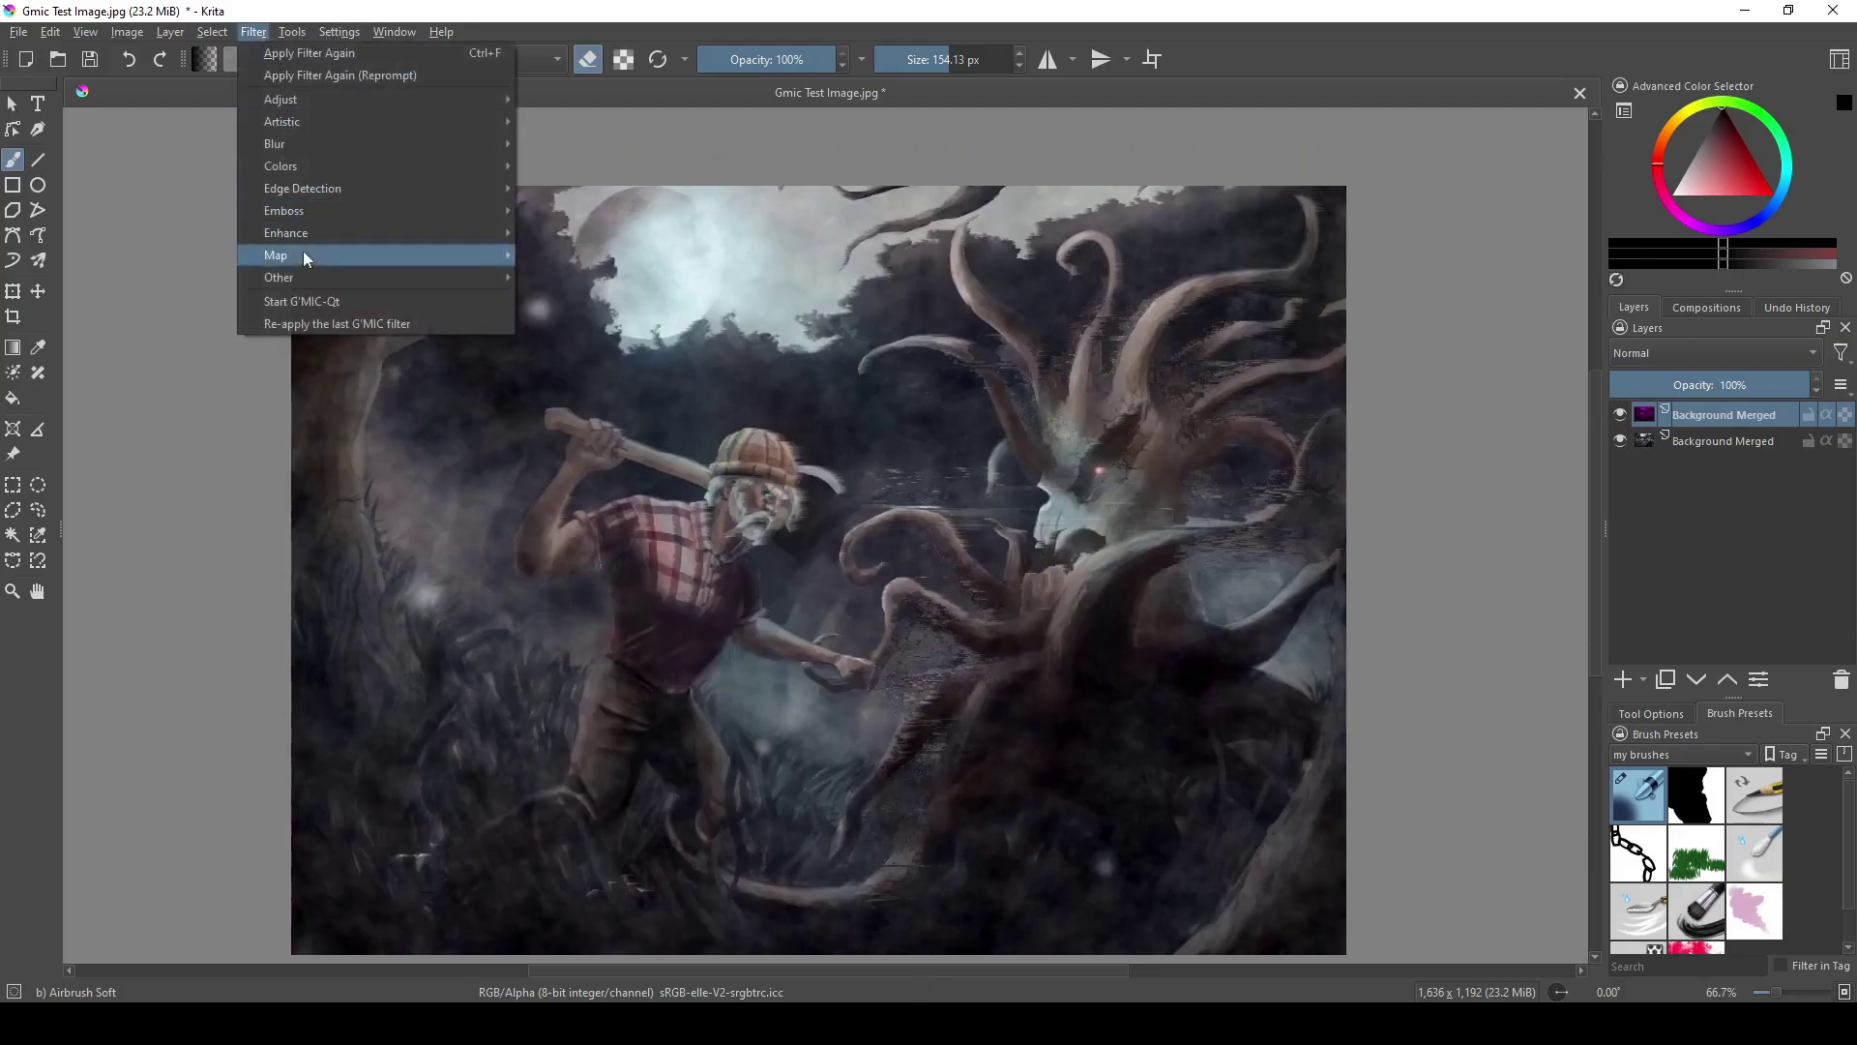
{"action": "left_click", "coordinate": [304, 323]}
{"action": "left_click", "coordinate": [1108, 161]}
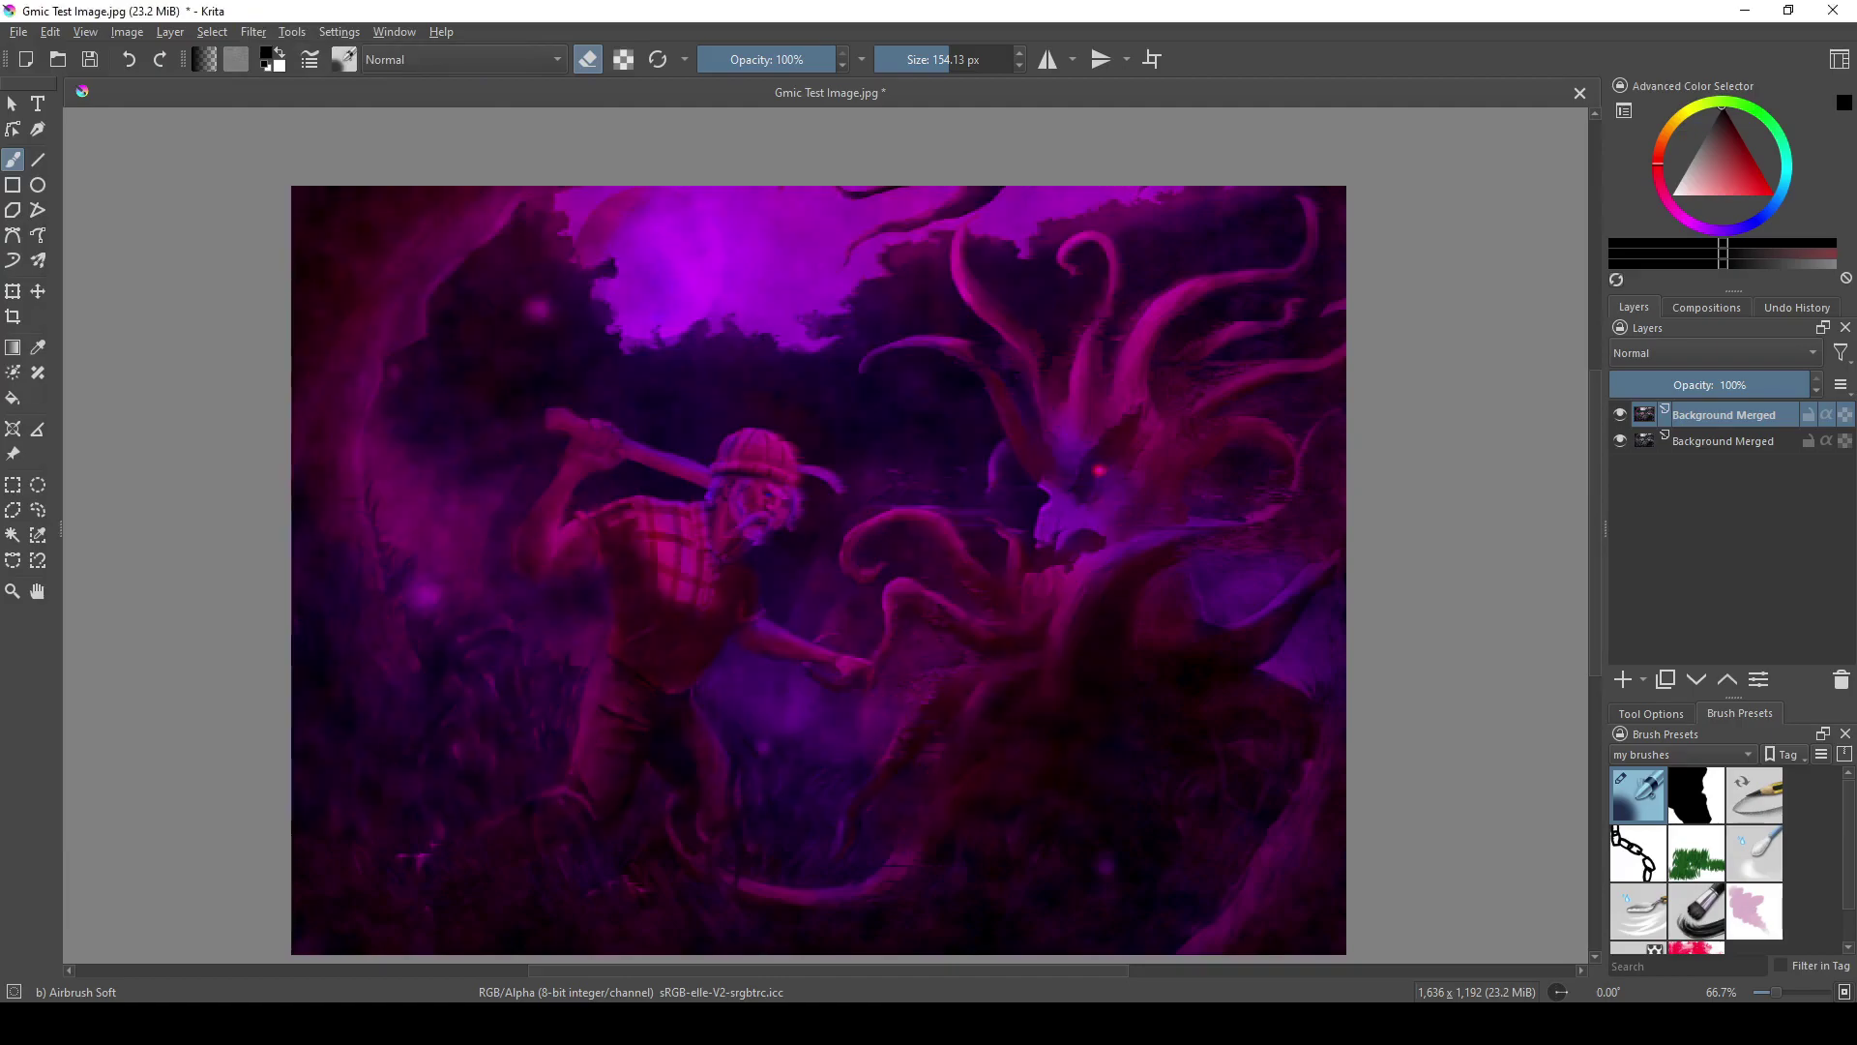
{"action": "left_click_drag", "start_coordinate": [1038, 501], "coordinate": [1061, 463]}
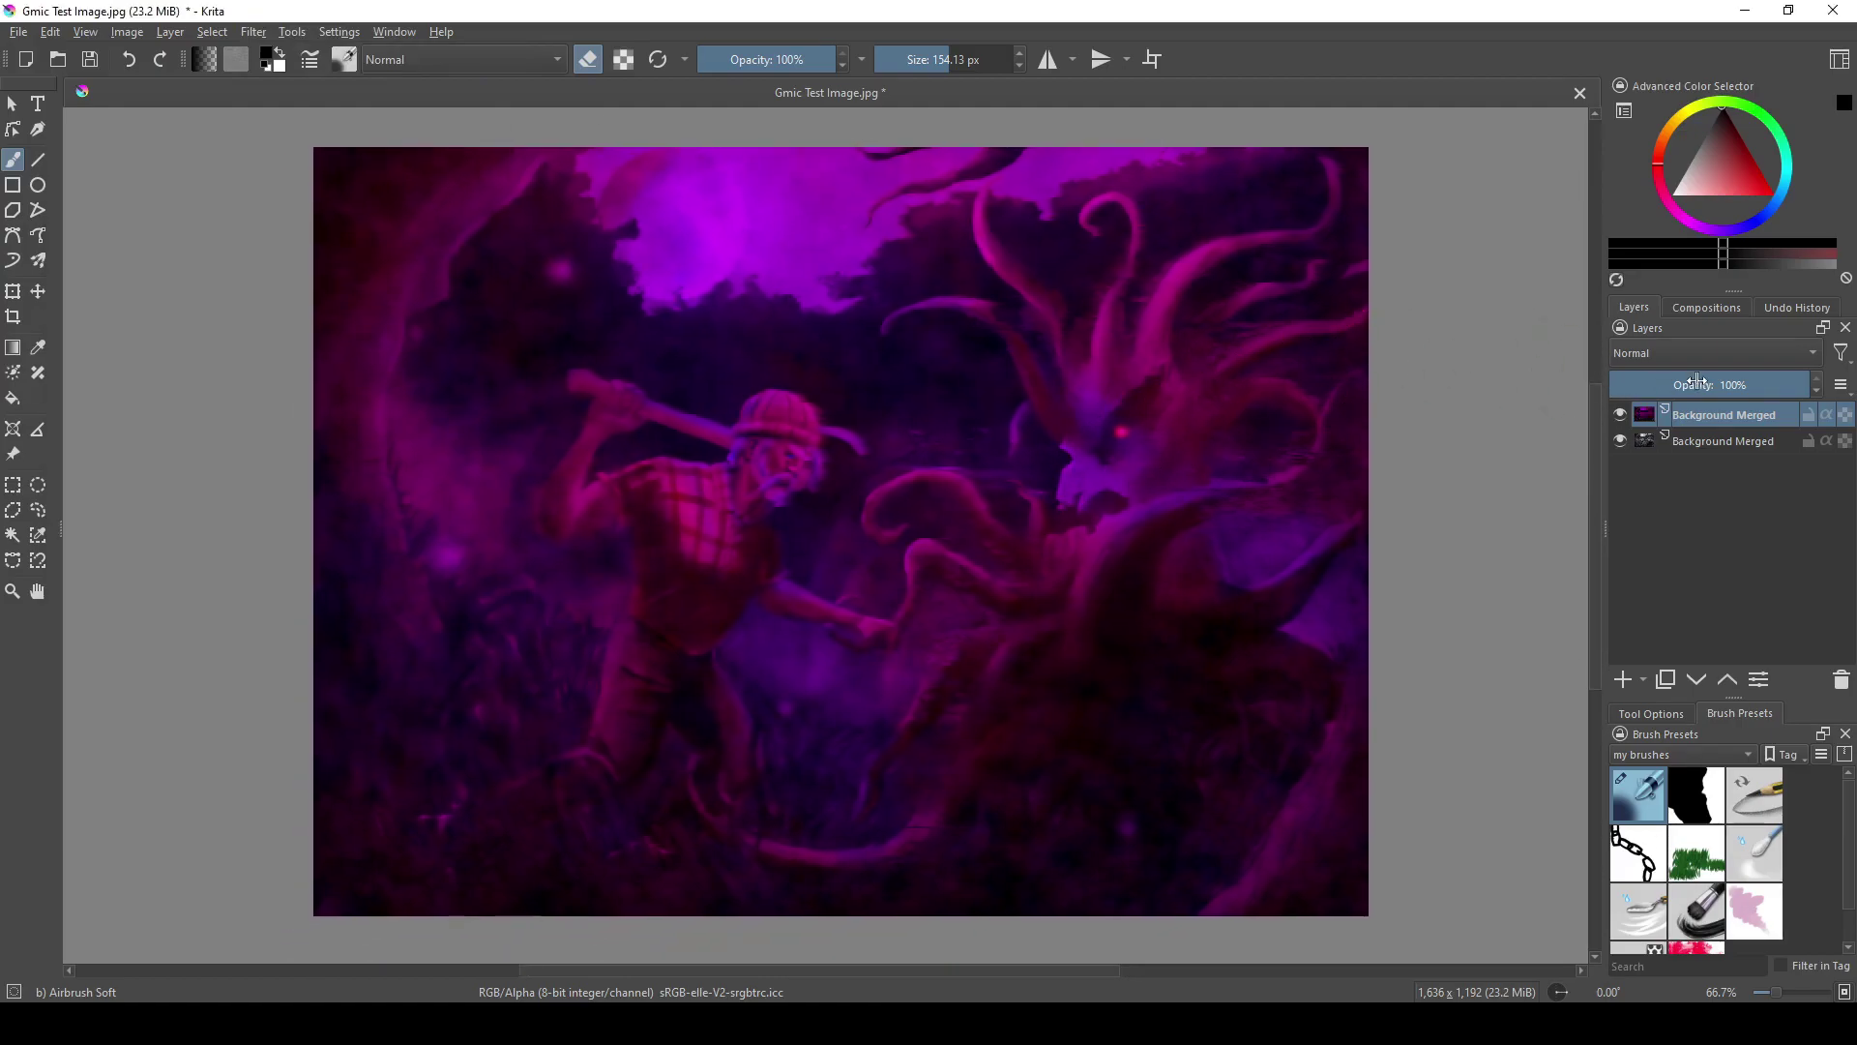
Toggle the lower Background Merged layer's visibility and examine the re-applied Boost-Fade effect on the whole painting.
{"action": "left_click", "coordinate": [1621, 439]}
{"action": "left_click", "coordinate": [1621, 441]}
{"action": "left_click", "coordinate": [1621, 440]}
{"action": "left_click", "coordinate": [1621, 440]}
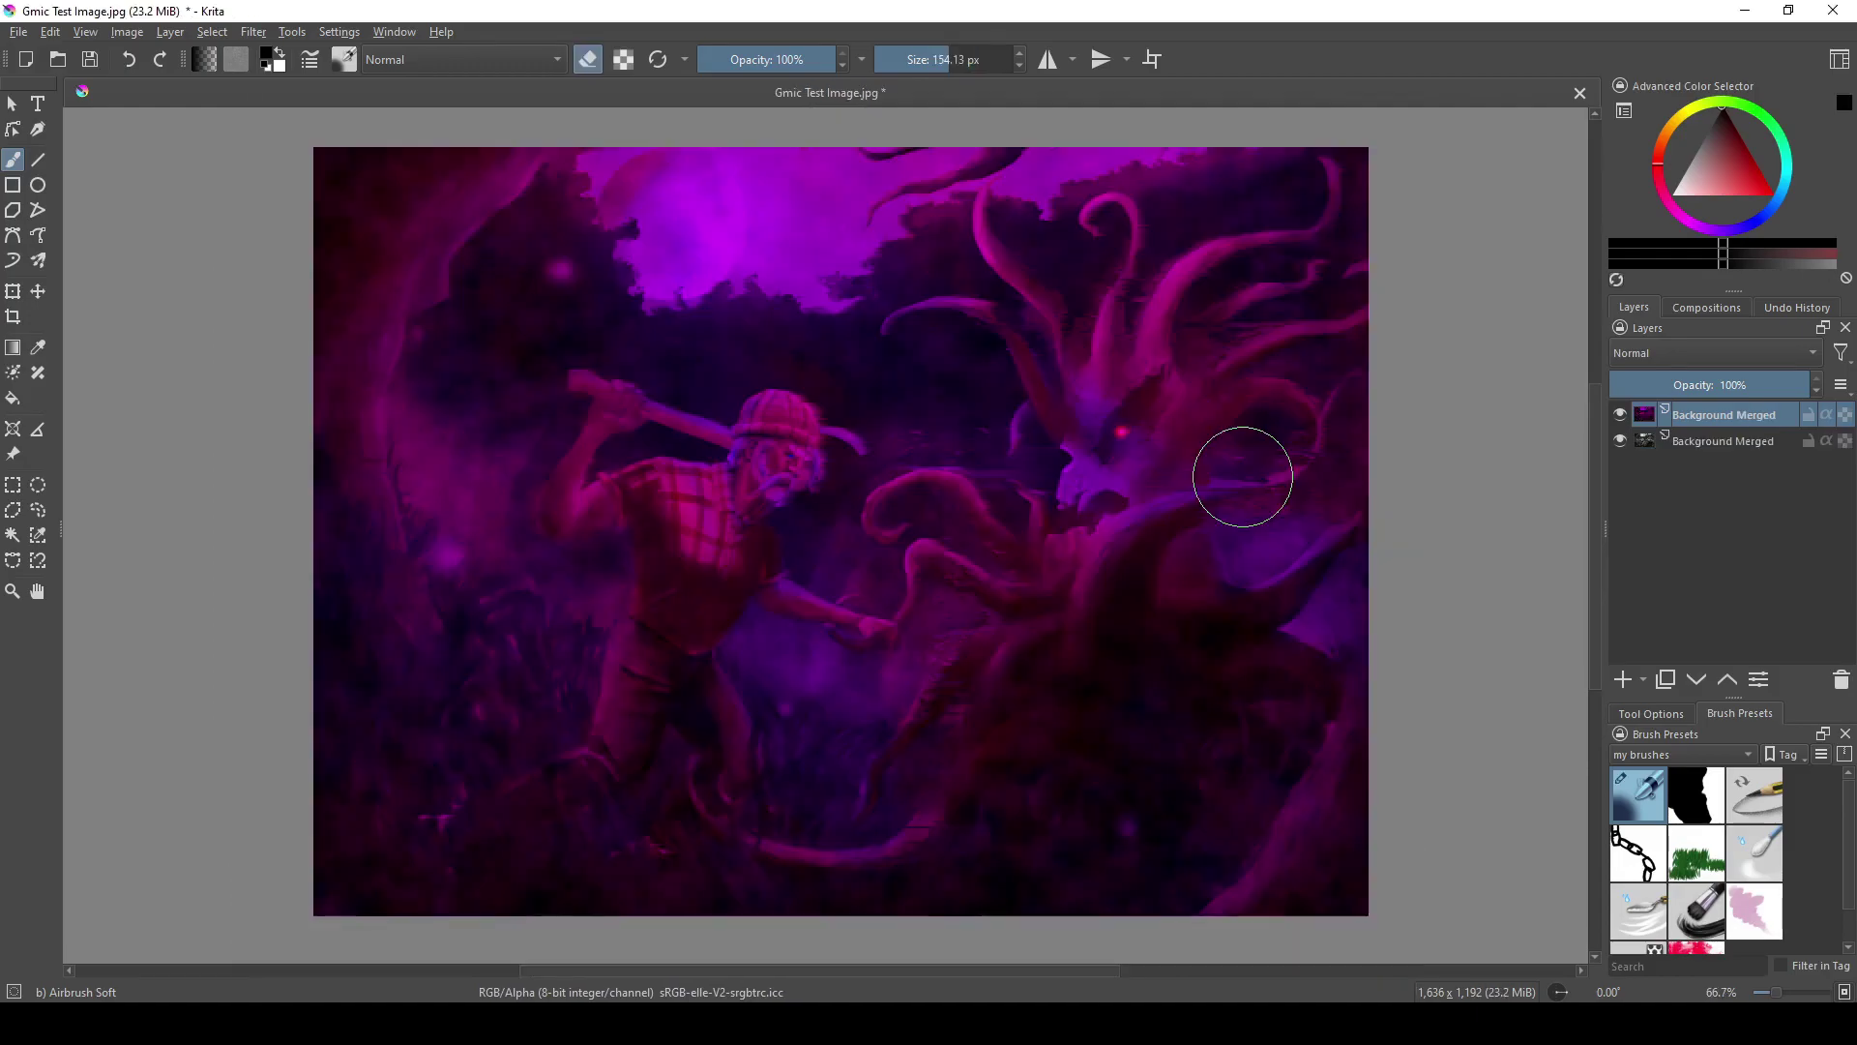
{"action": "scroll", "coordinate": [1245, 481], "scroll_direction": "down", "scroll_amount": 1}
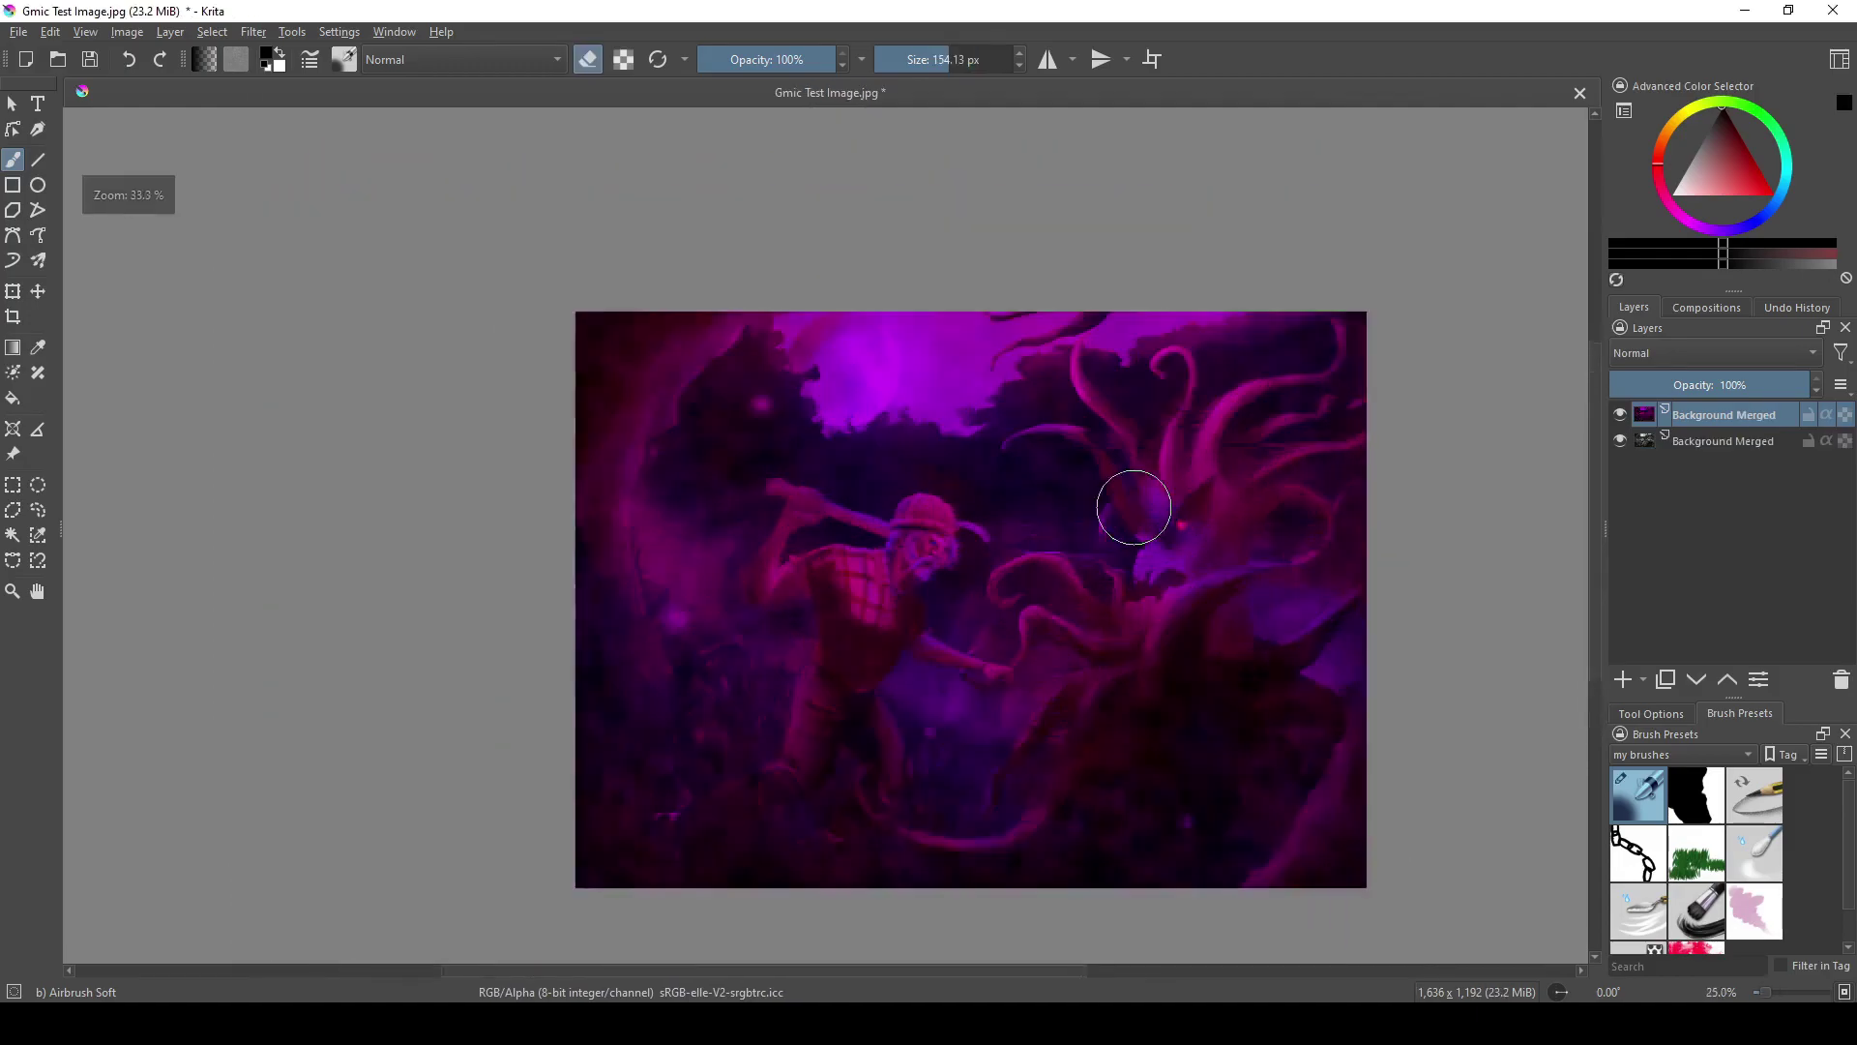
{"action": "scroll", "coordinate": [1128, 507], "scroll_direction": "up", "scroll_amount": 3}
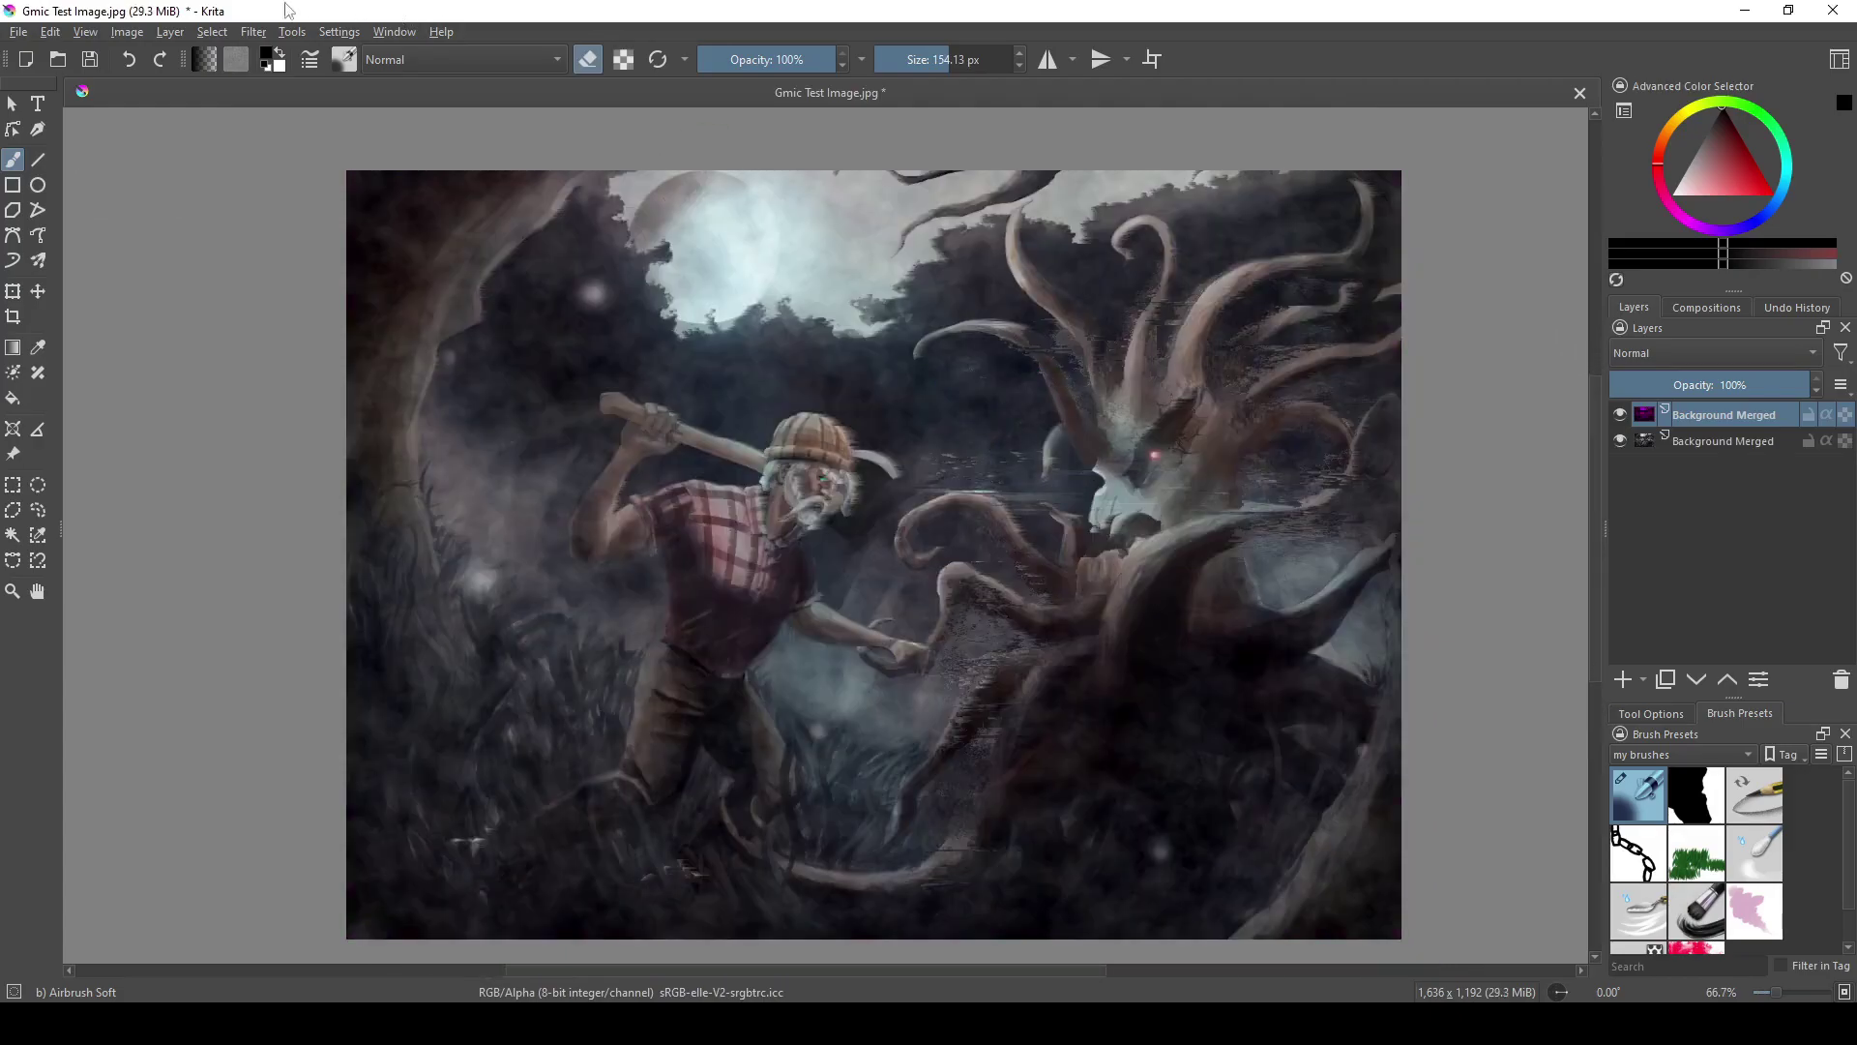
Open G'MIC-Qt and view the Black & White filter Colorize [Interactive].
{"action": "left_click", "coordinate": [253, 33]}
{"action": "left_click", "coordinate": [307, 300]}
{"action": "left_click", "coordinate": [553, 513]}
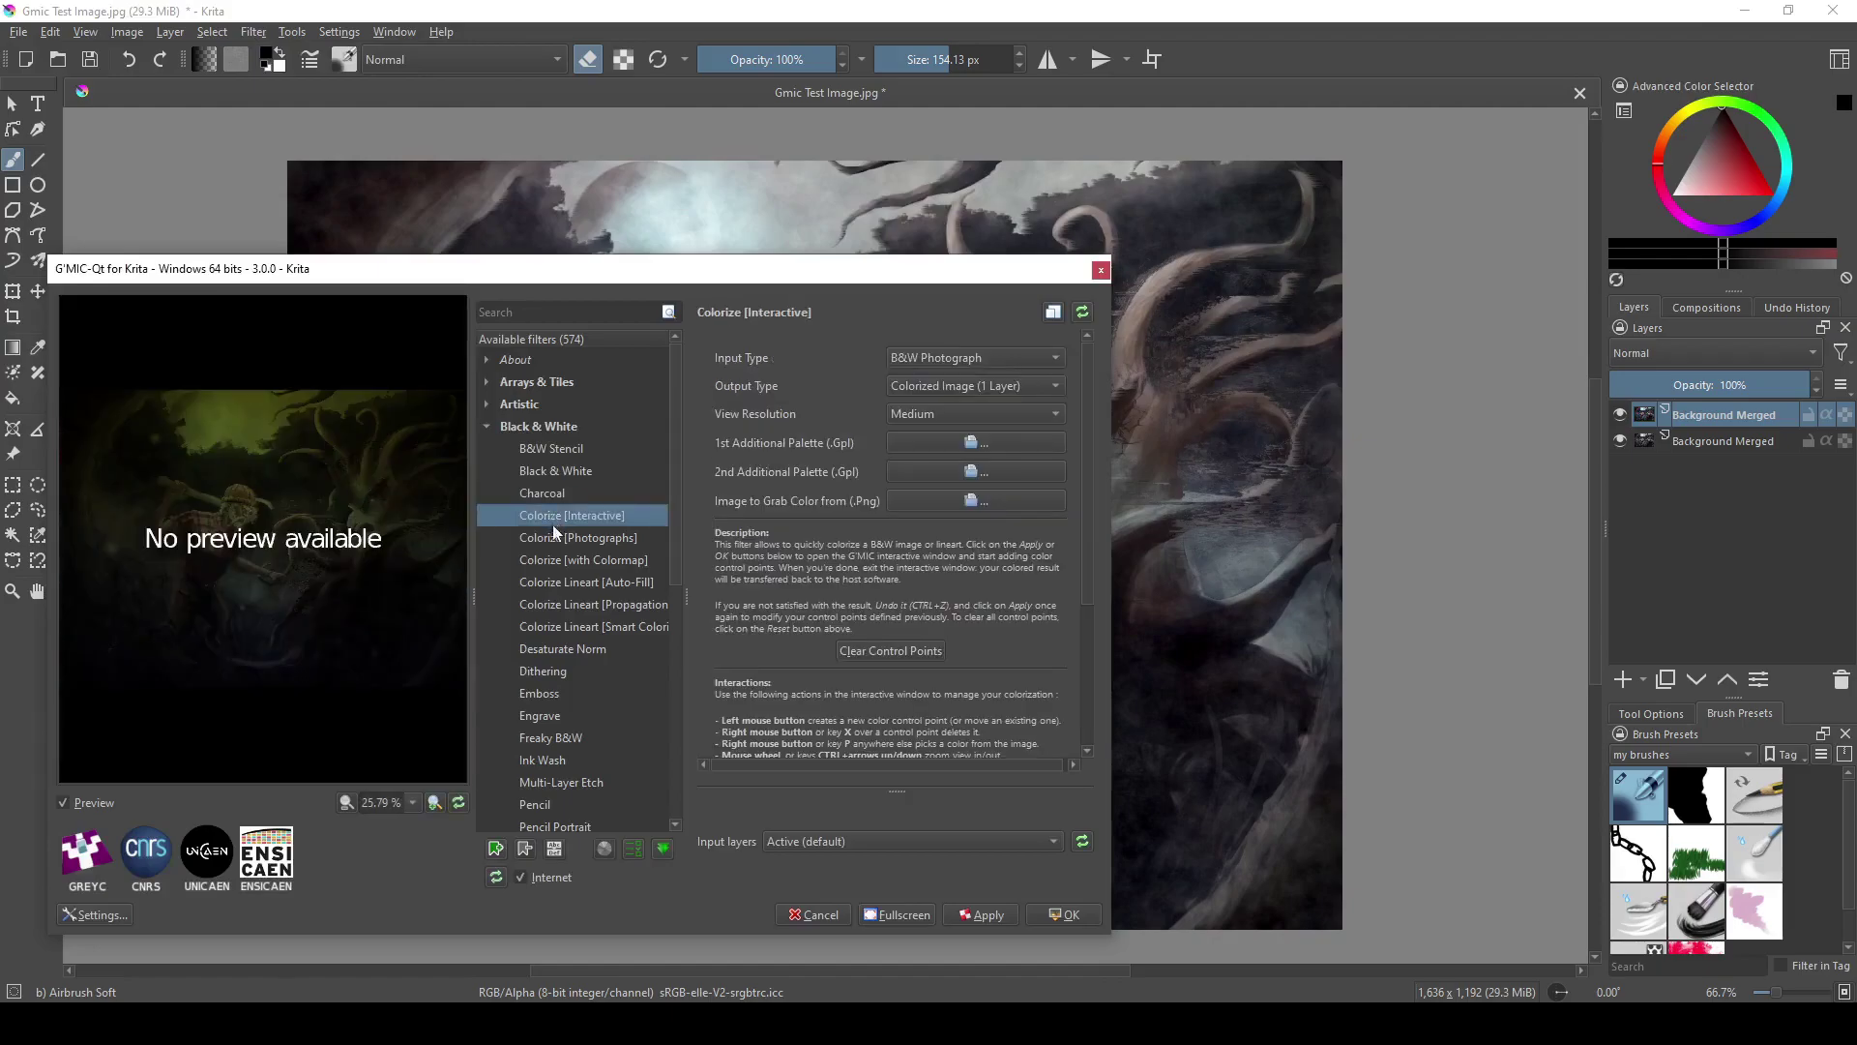
Apply the Colorize Lineart [Auto-Fill] filter to the upper Background Merged layer and close the filter window.
{"action": "left_click", "coordinate": [559, 584]}
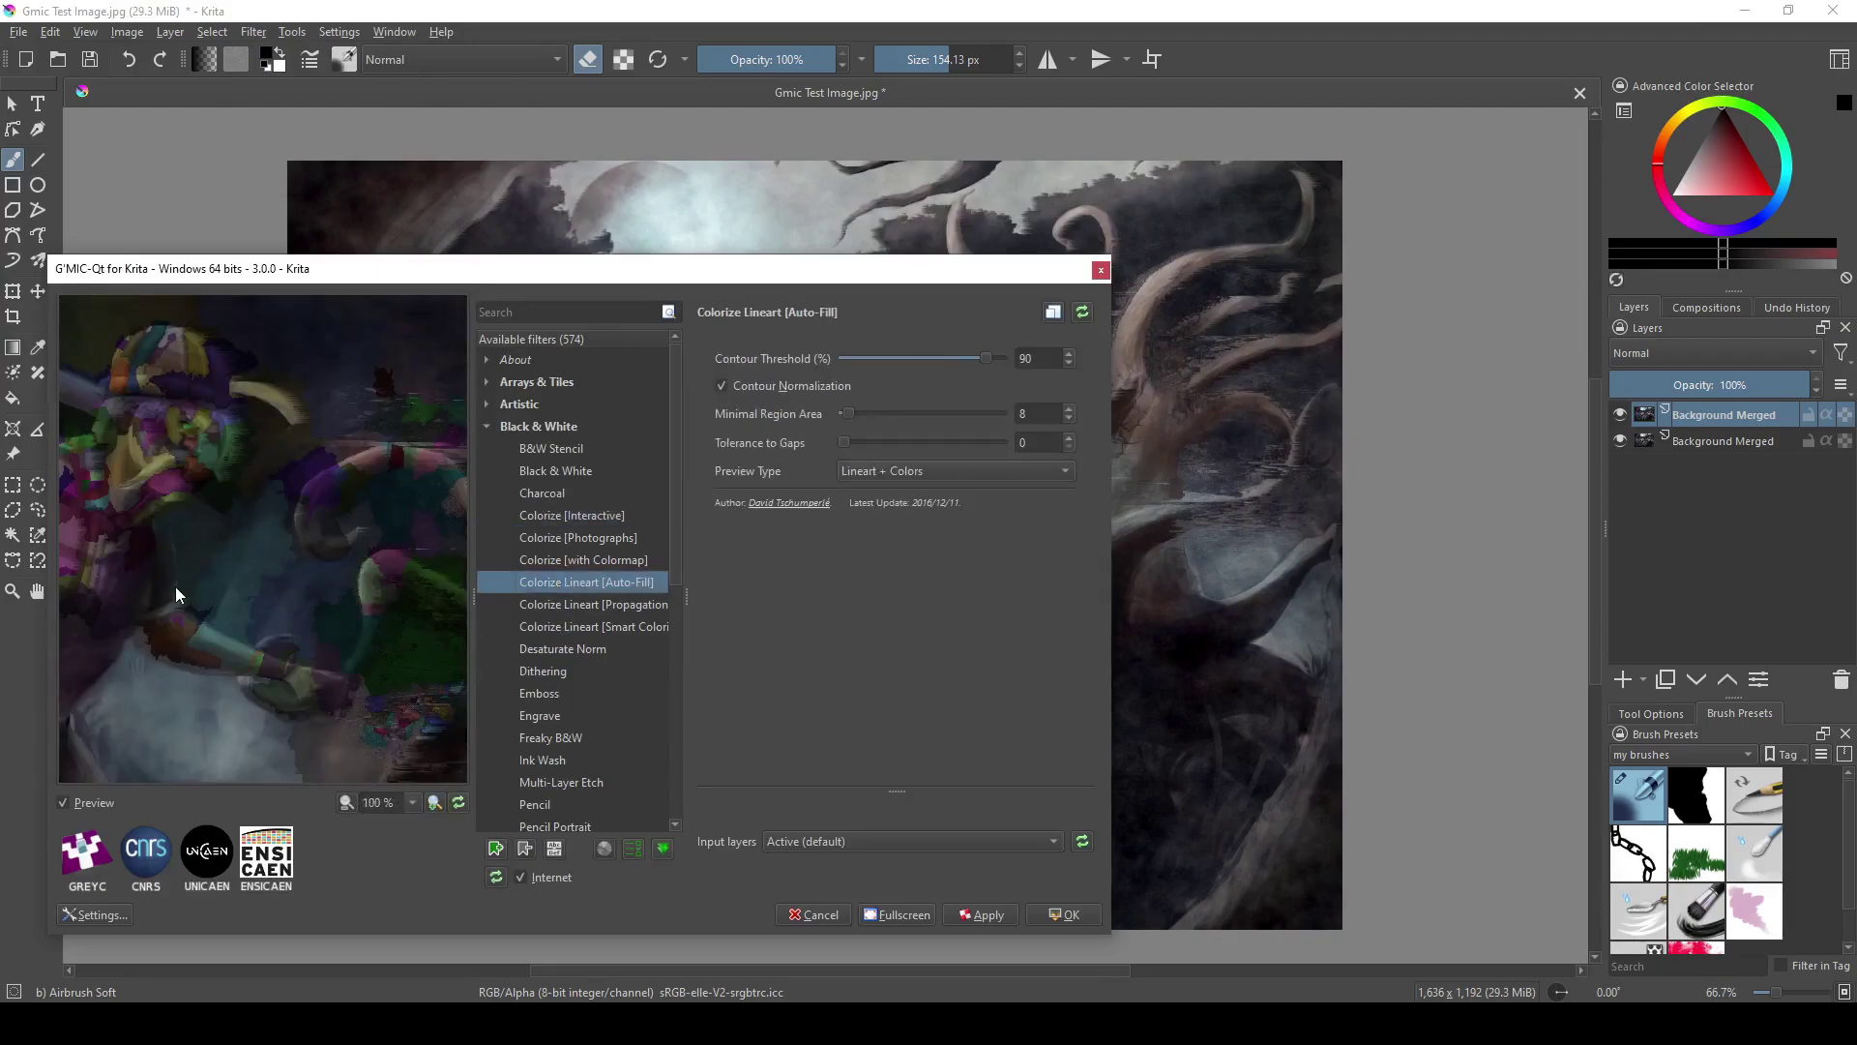
{"action": "left_click_drag", "start_coordinate": [176, 586], "coordinate": [403, 530]}
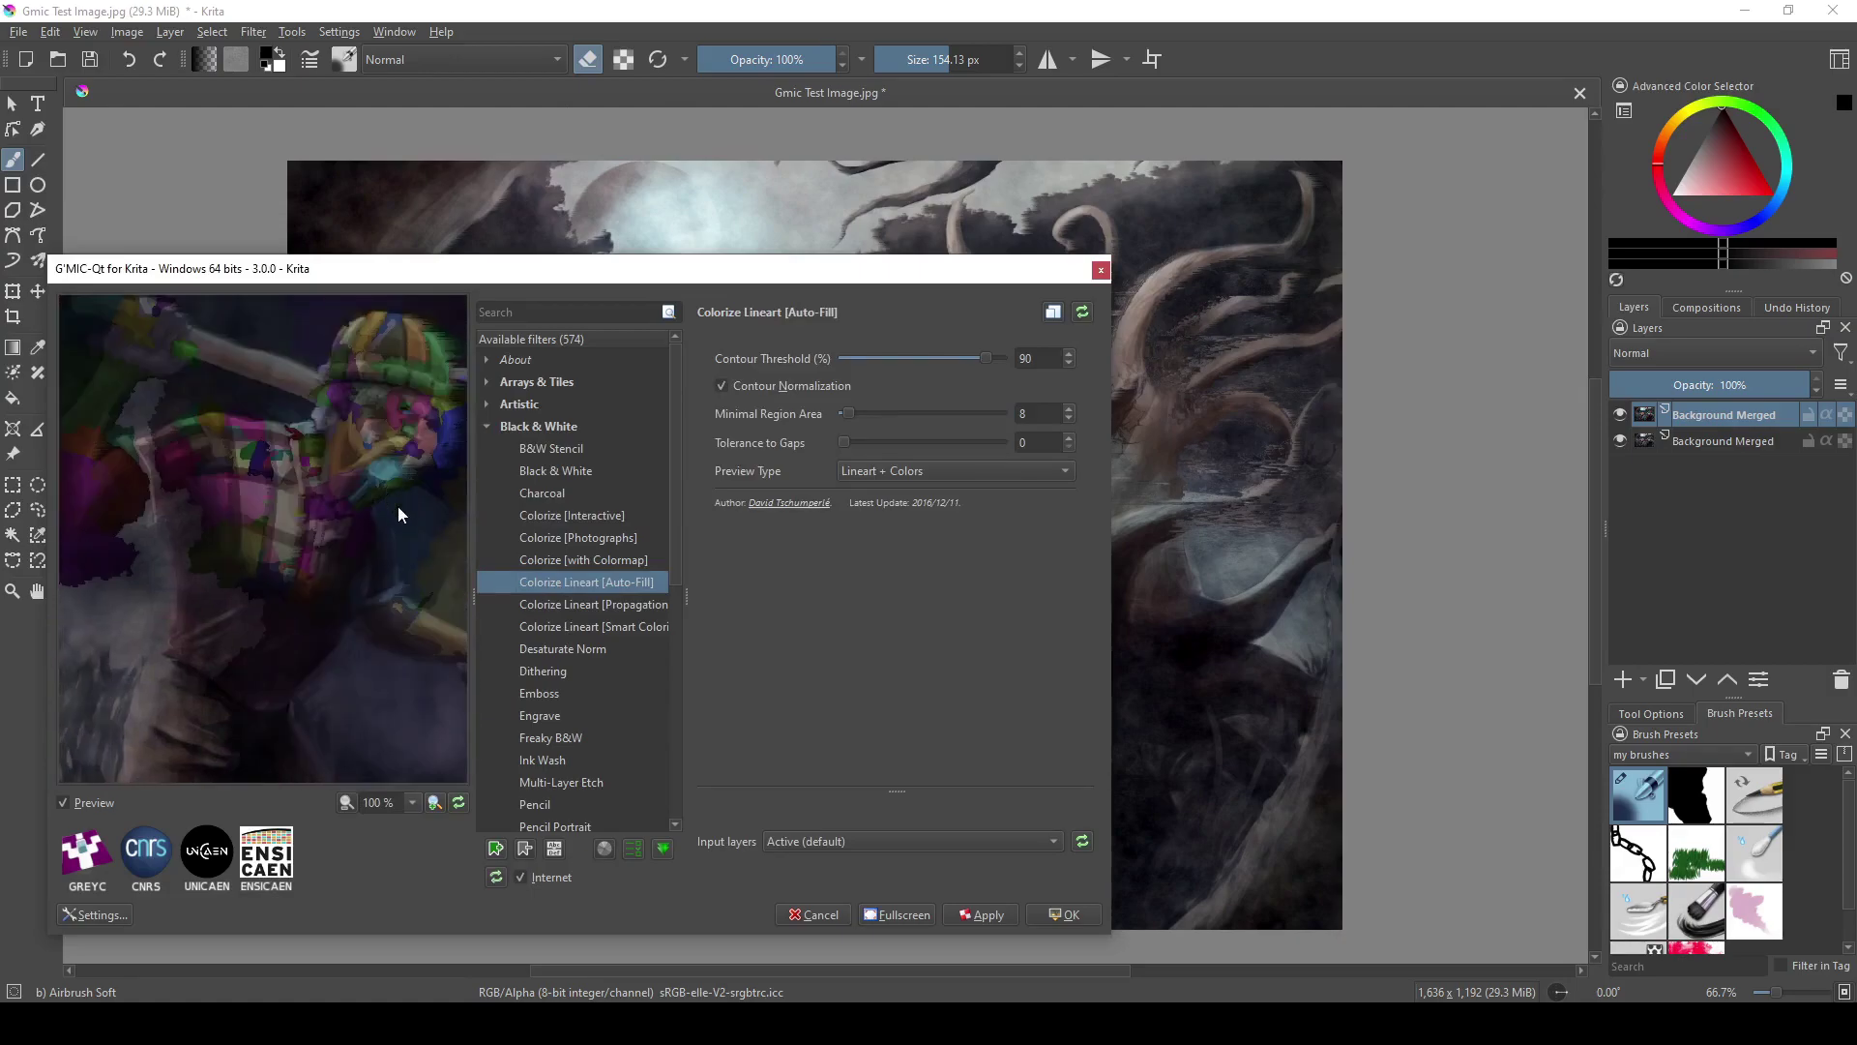
{"action": "left_click", "coordinate": [967, 913]}
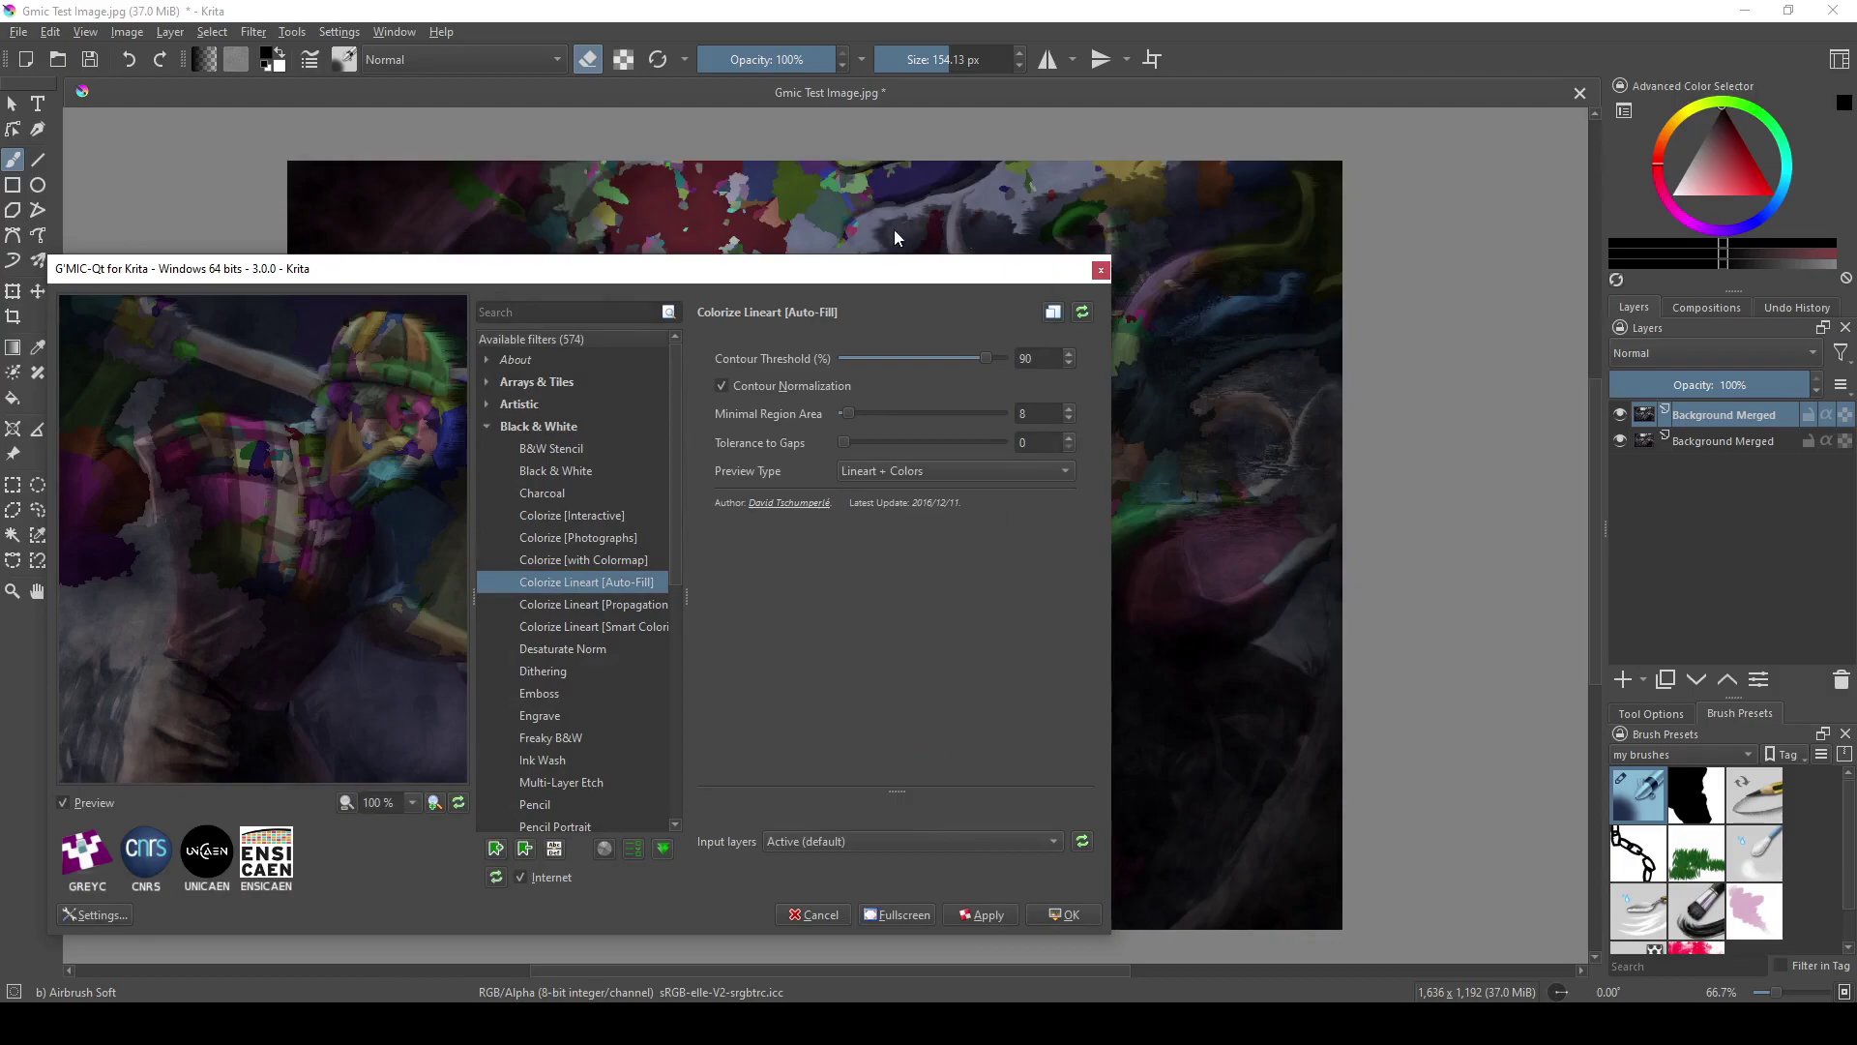
{"action": "left_click_drag", "start_coordinate": [867, 270], "coordinate": [622, 275]}
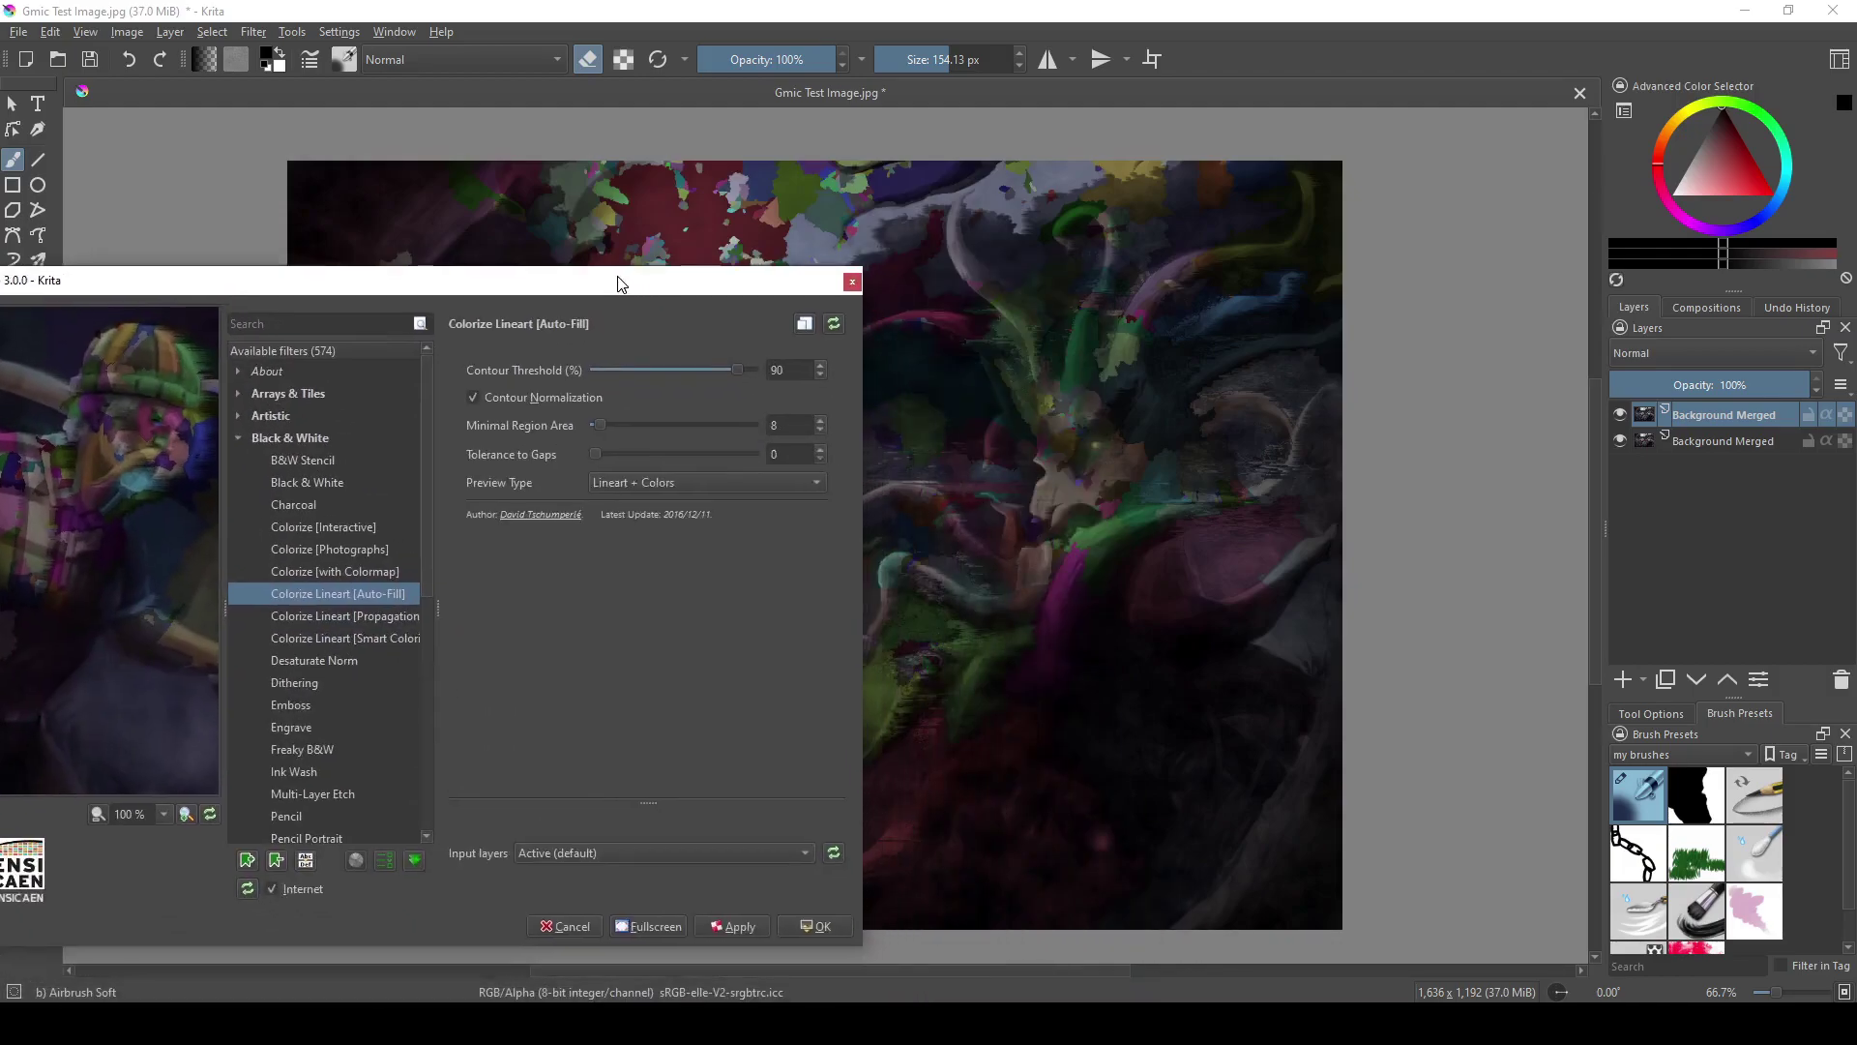
{"action": "left_click", "coordinate": [855, 277]}
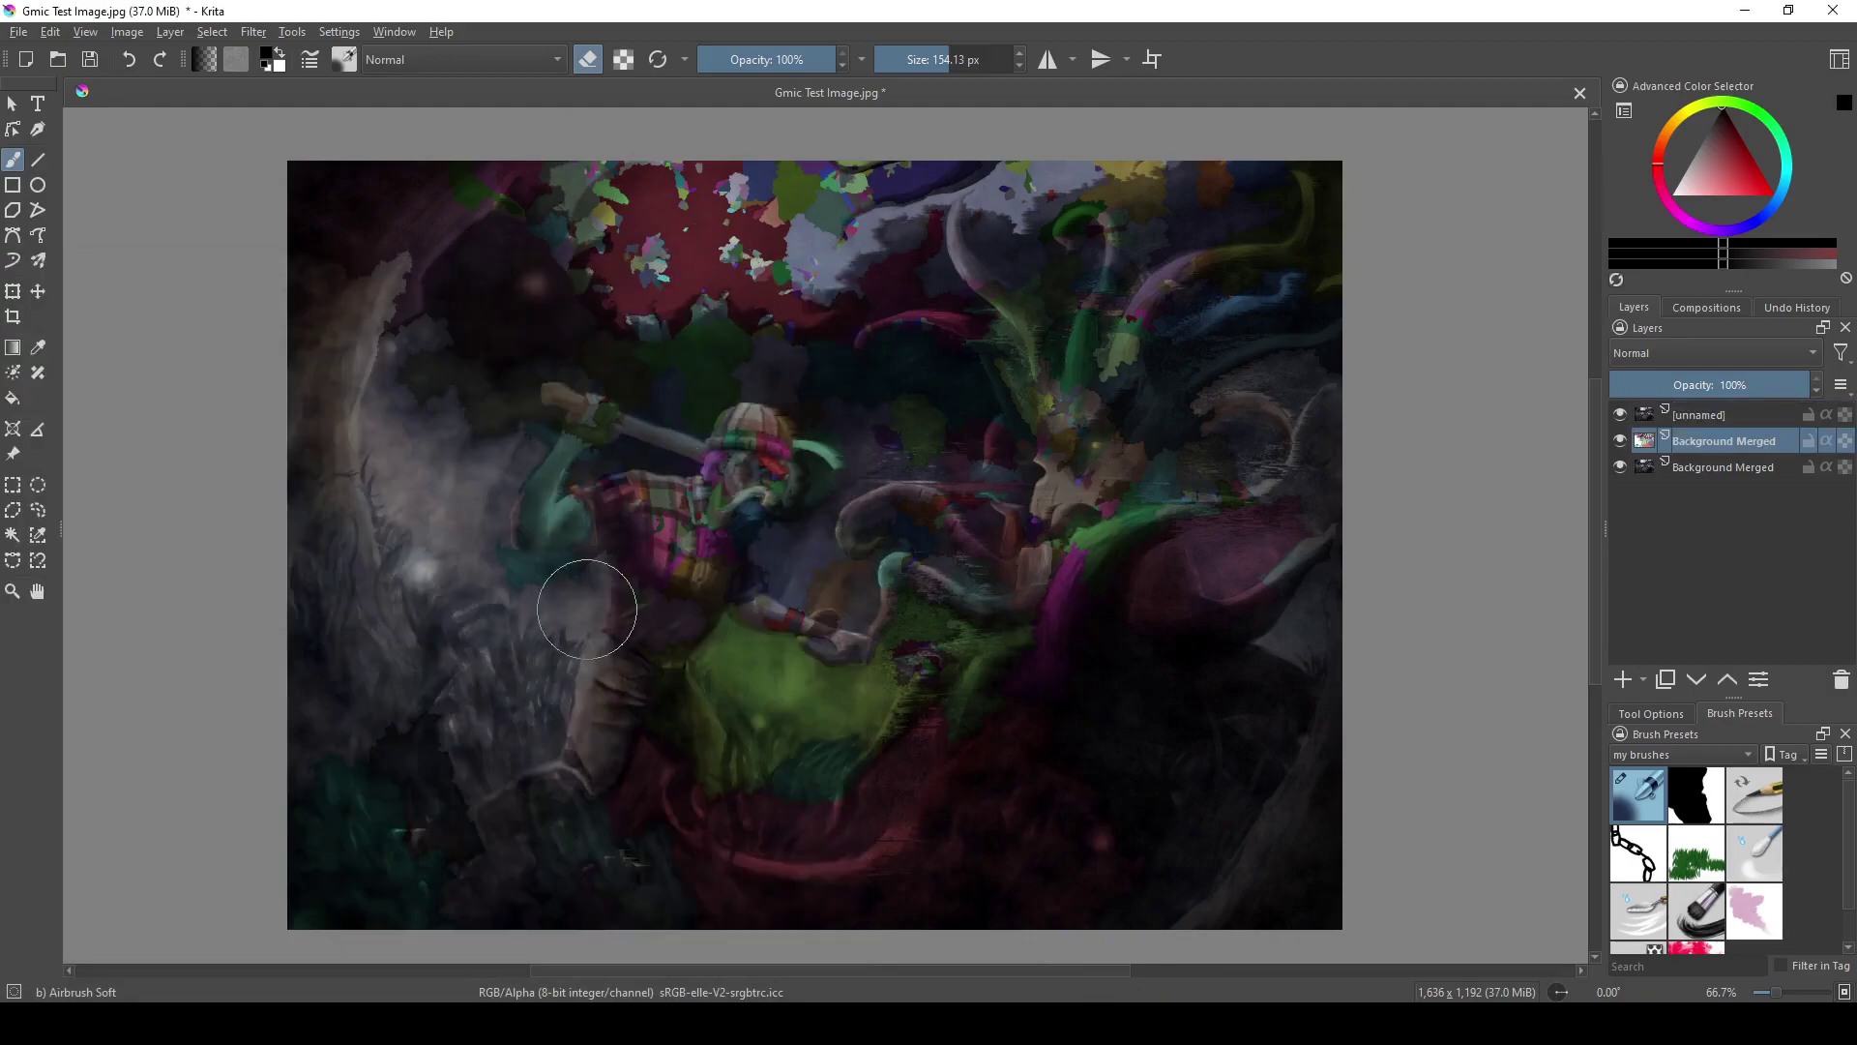
Toggle the visibility of the unnamed Multiply layer and the colour-fill layer below it to examine each one's contribution.
{"action": "left_click", "coordinate": [1720, 414]}
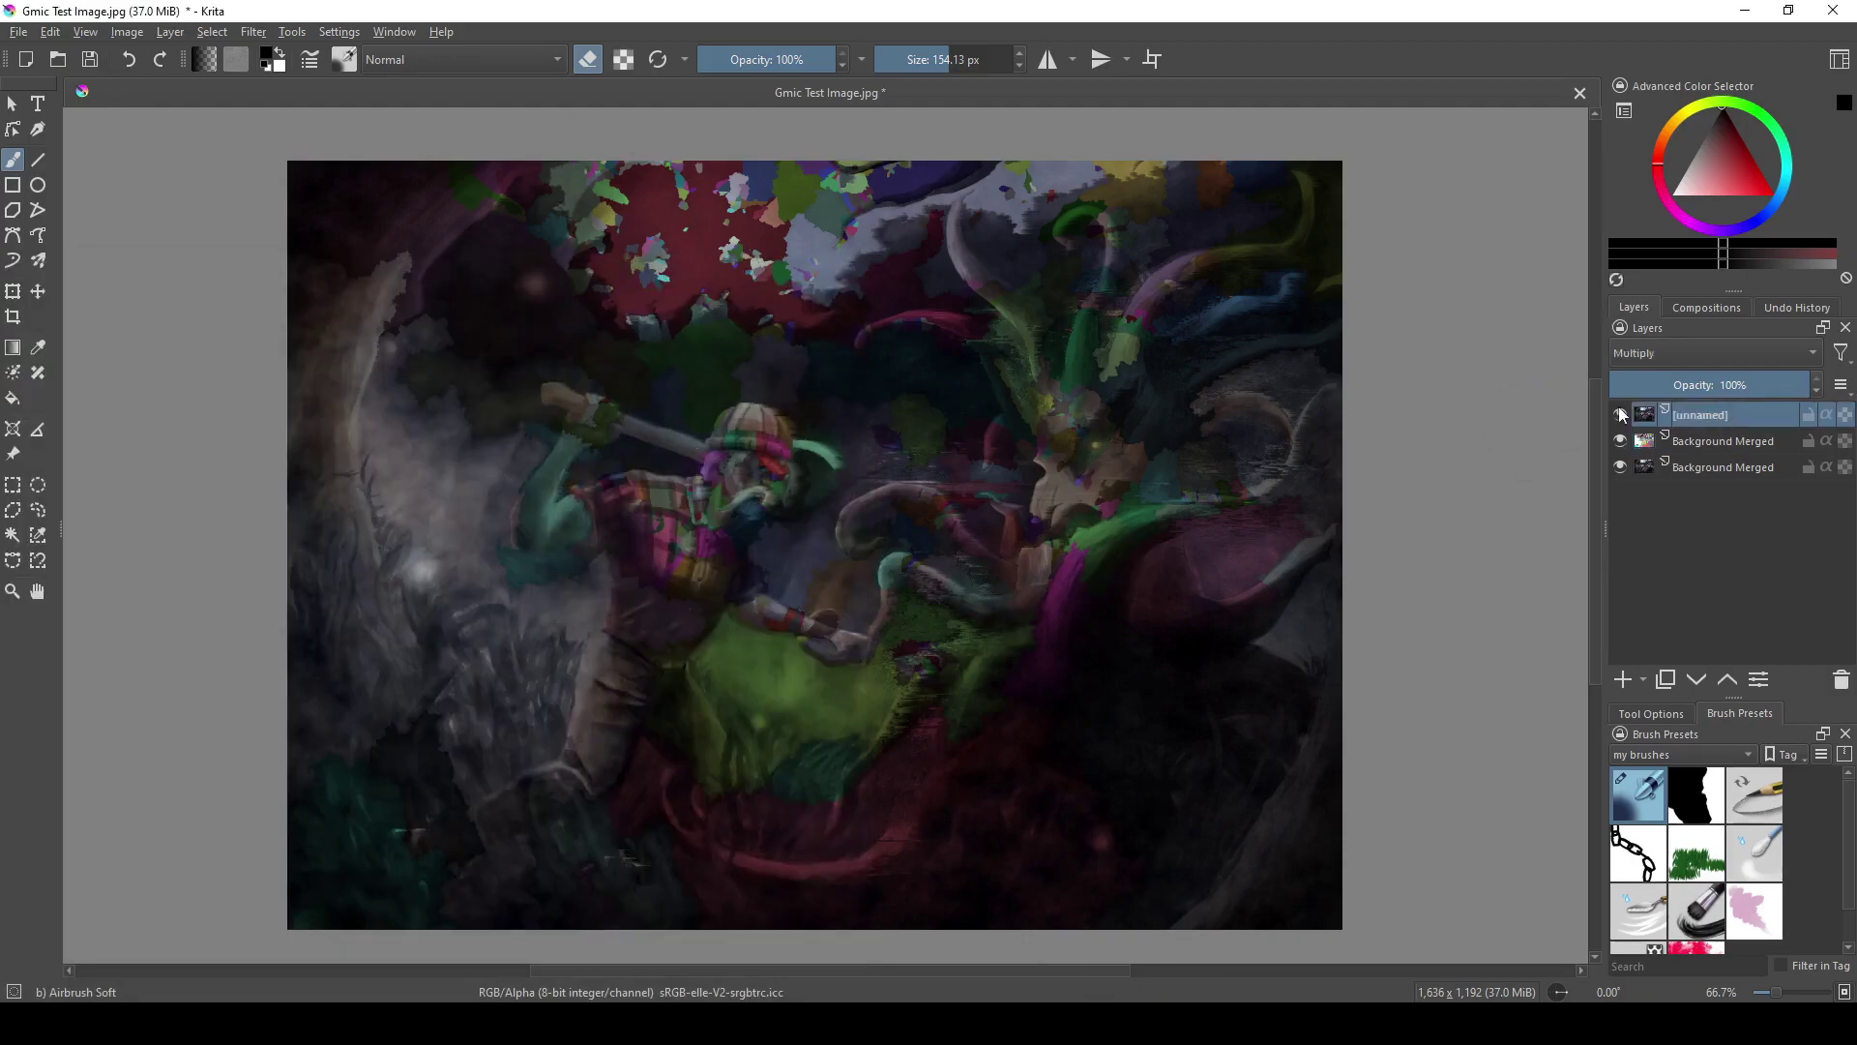
{"action": "left_click", "coordinate": [1619, 414]}
{"action": "left_click", "coordinate": [1621, 414]}
{"action": "left_click", "coordinate": [1621, 440]}
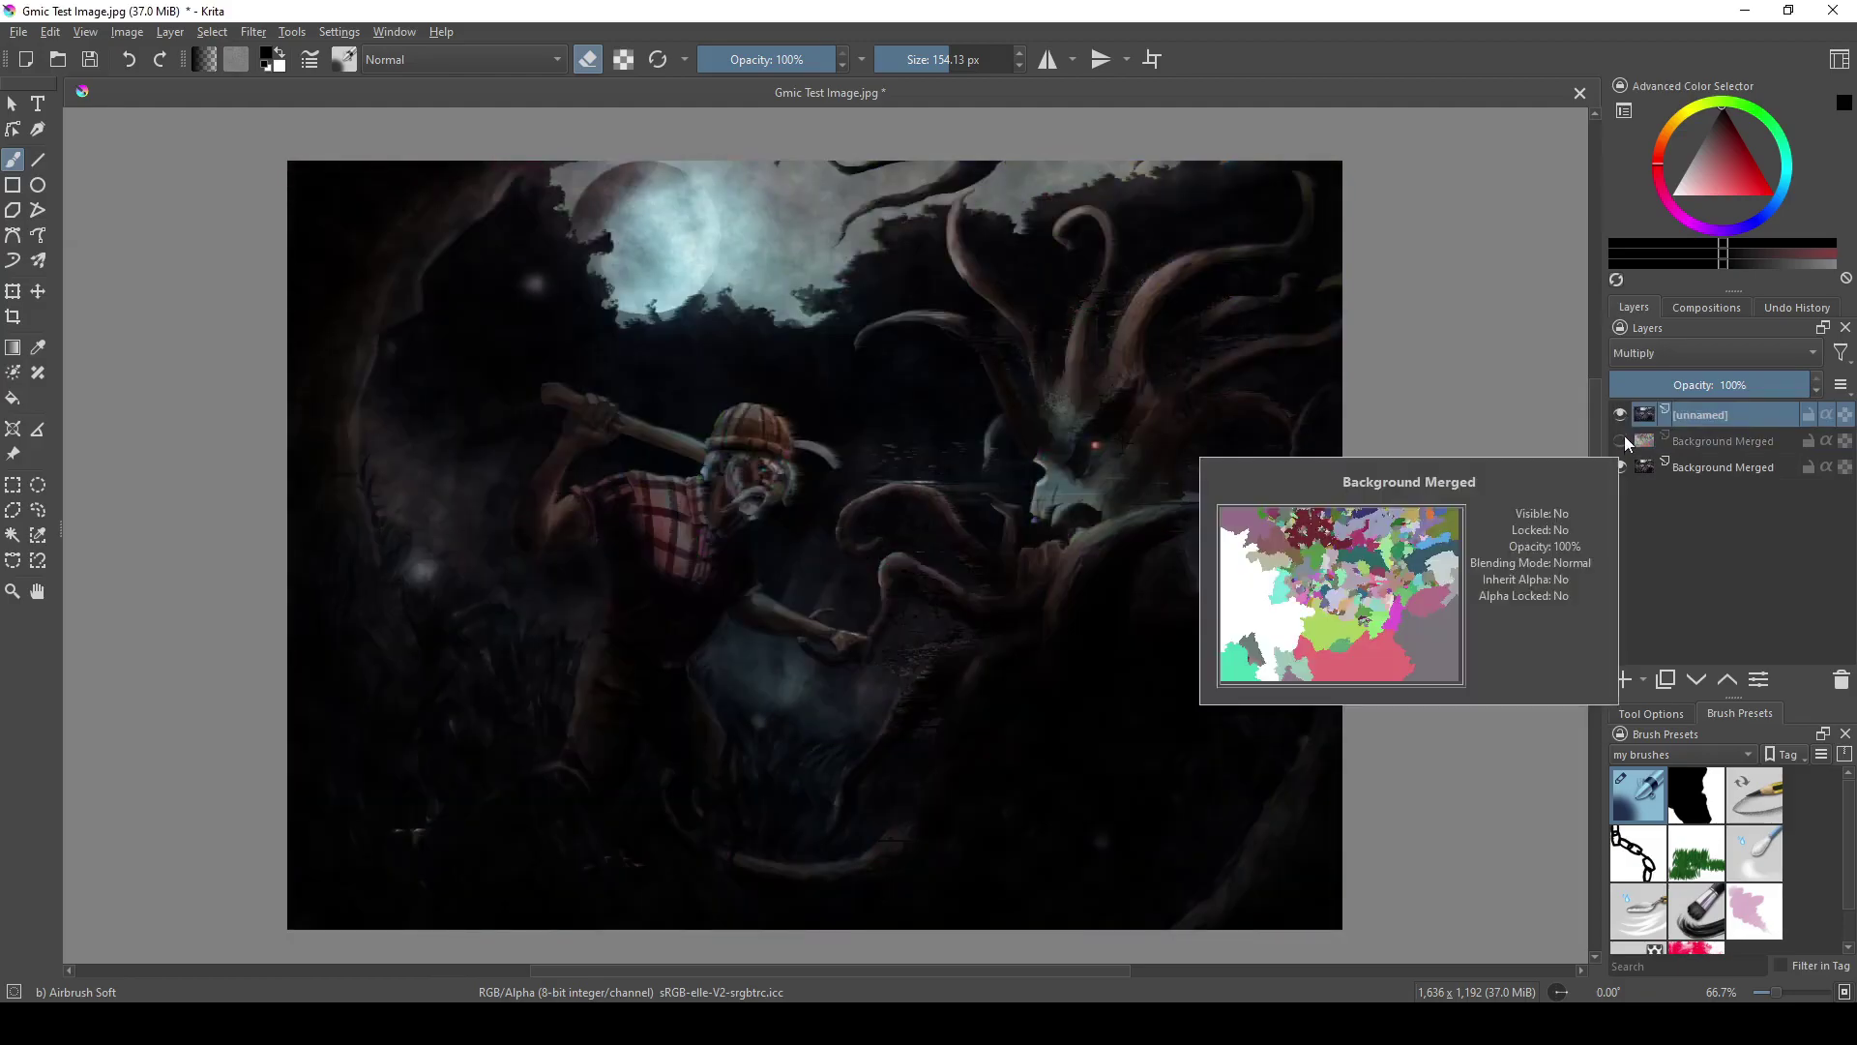
{"action": "left_click", "coordinate": [1621, 440]}
Hide the unnamed lineart layer and set the colour-fill layer to Color blending mode at 7% opacity.
{"action": "left_click", "coordinate": [1621, 414]}
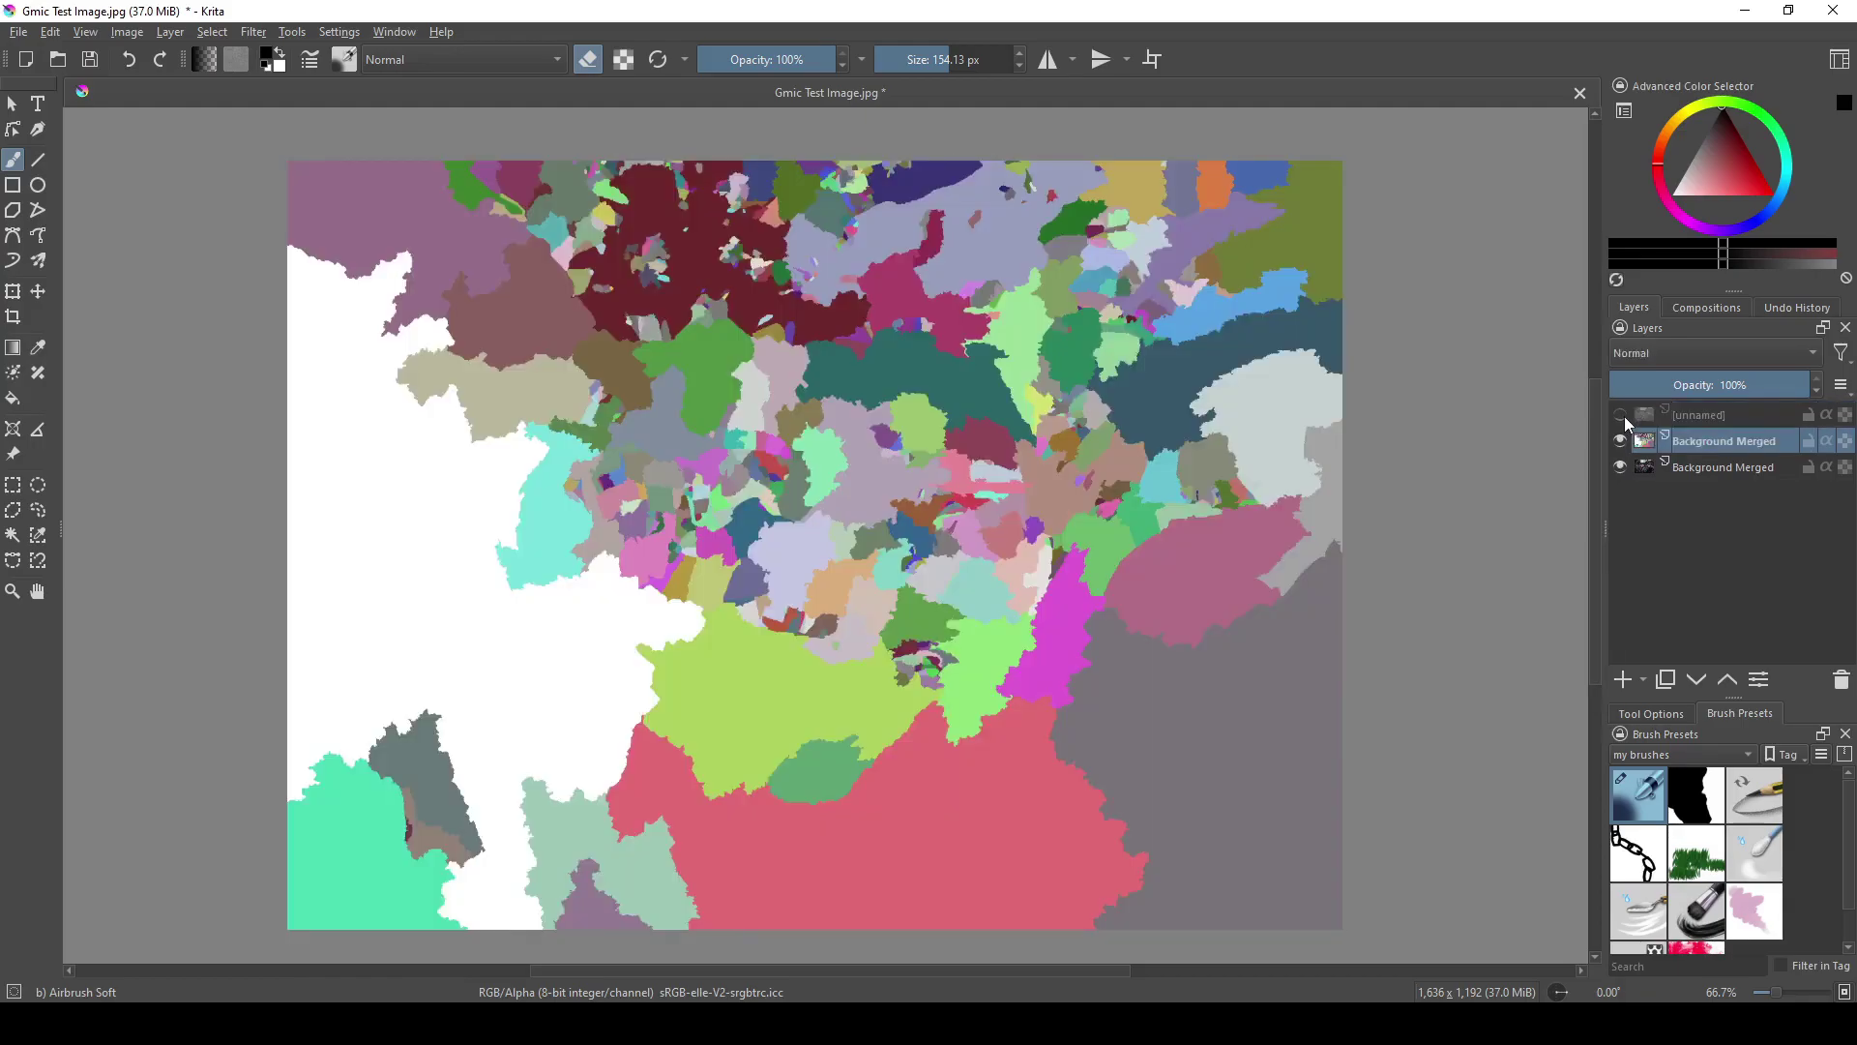
{"action": "left_click", "coordinate": [1685, 348]}
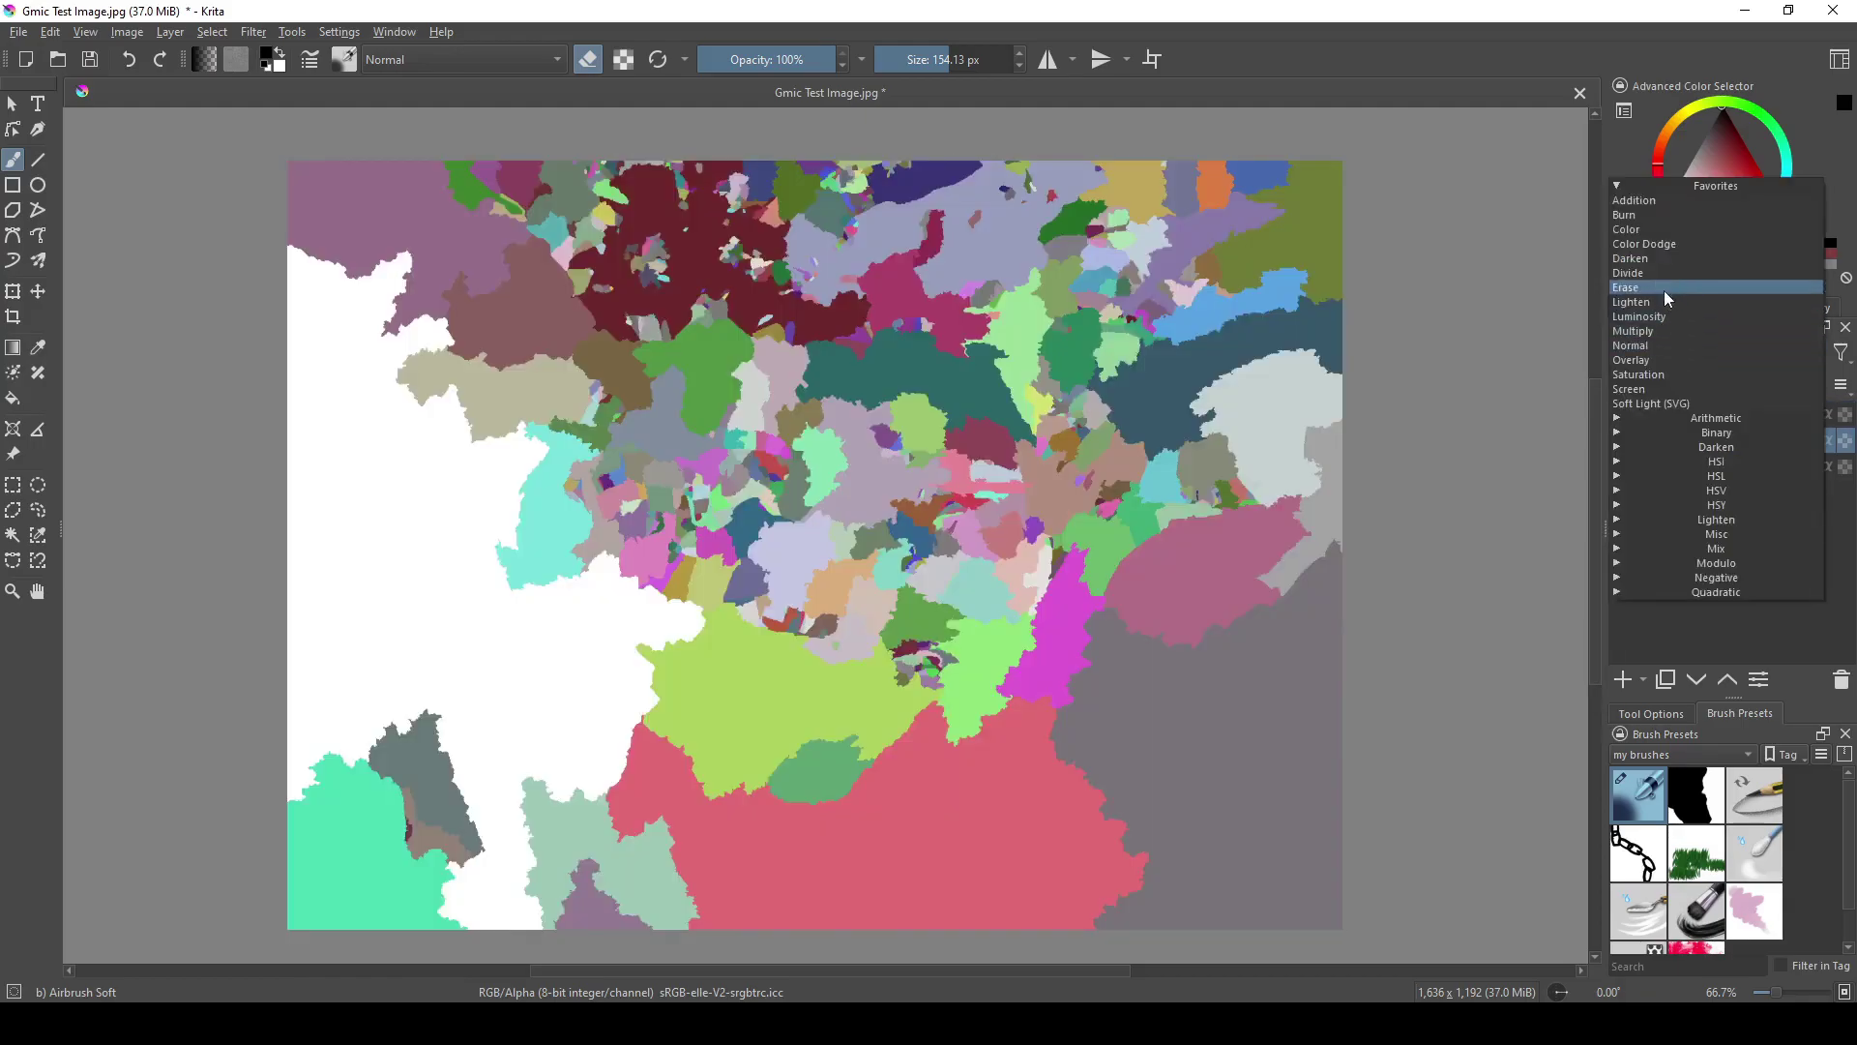
{"action": "left_click", "coordinate": [1652, 230]}
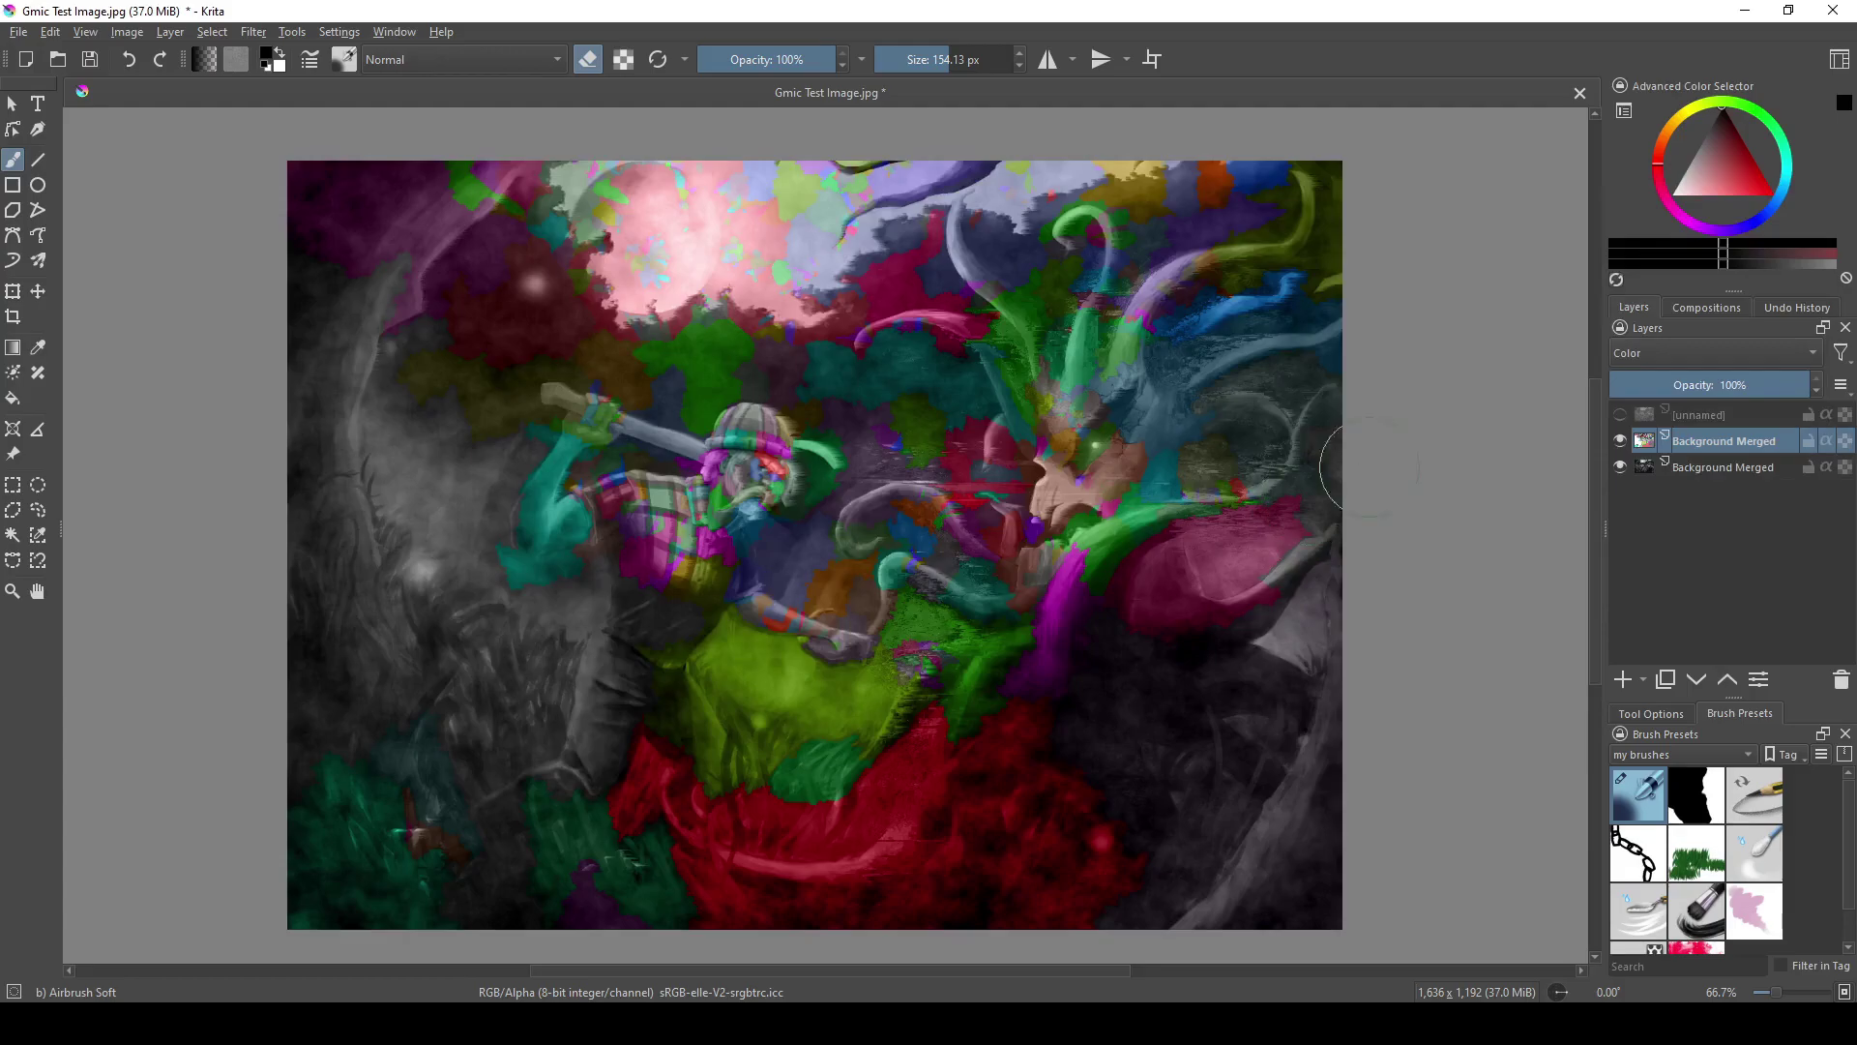
{"action": "left_click", "coordinate": [1715, 384]}
{"action": "left_click_drag", "start_coordinate": [1715, 376], "coordinate": [1647, 384]}
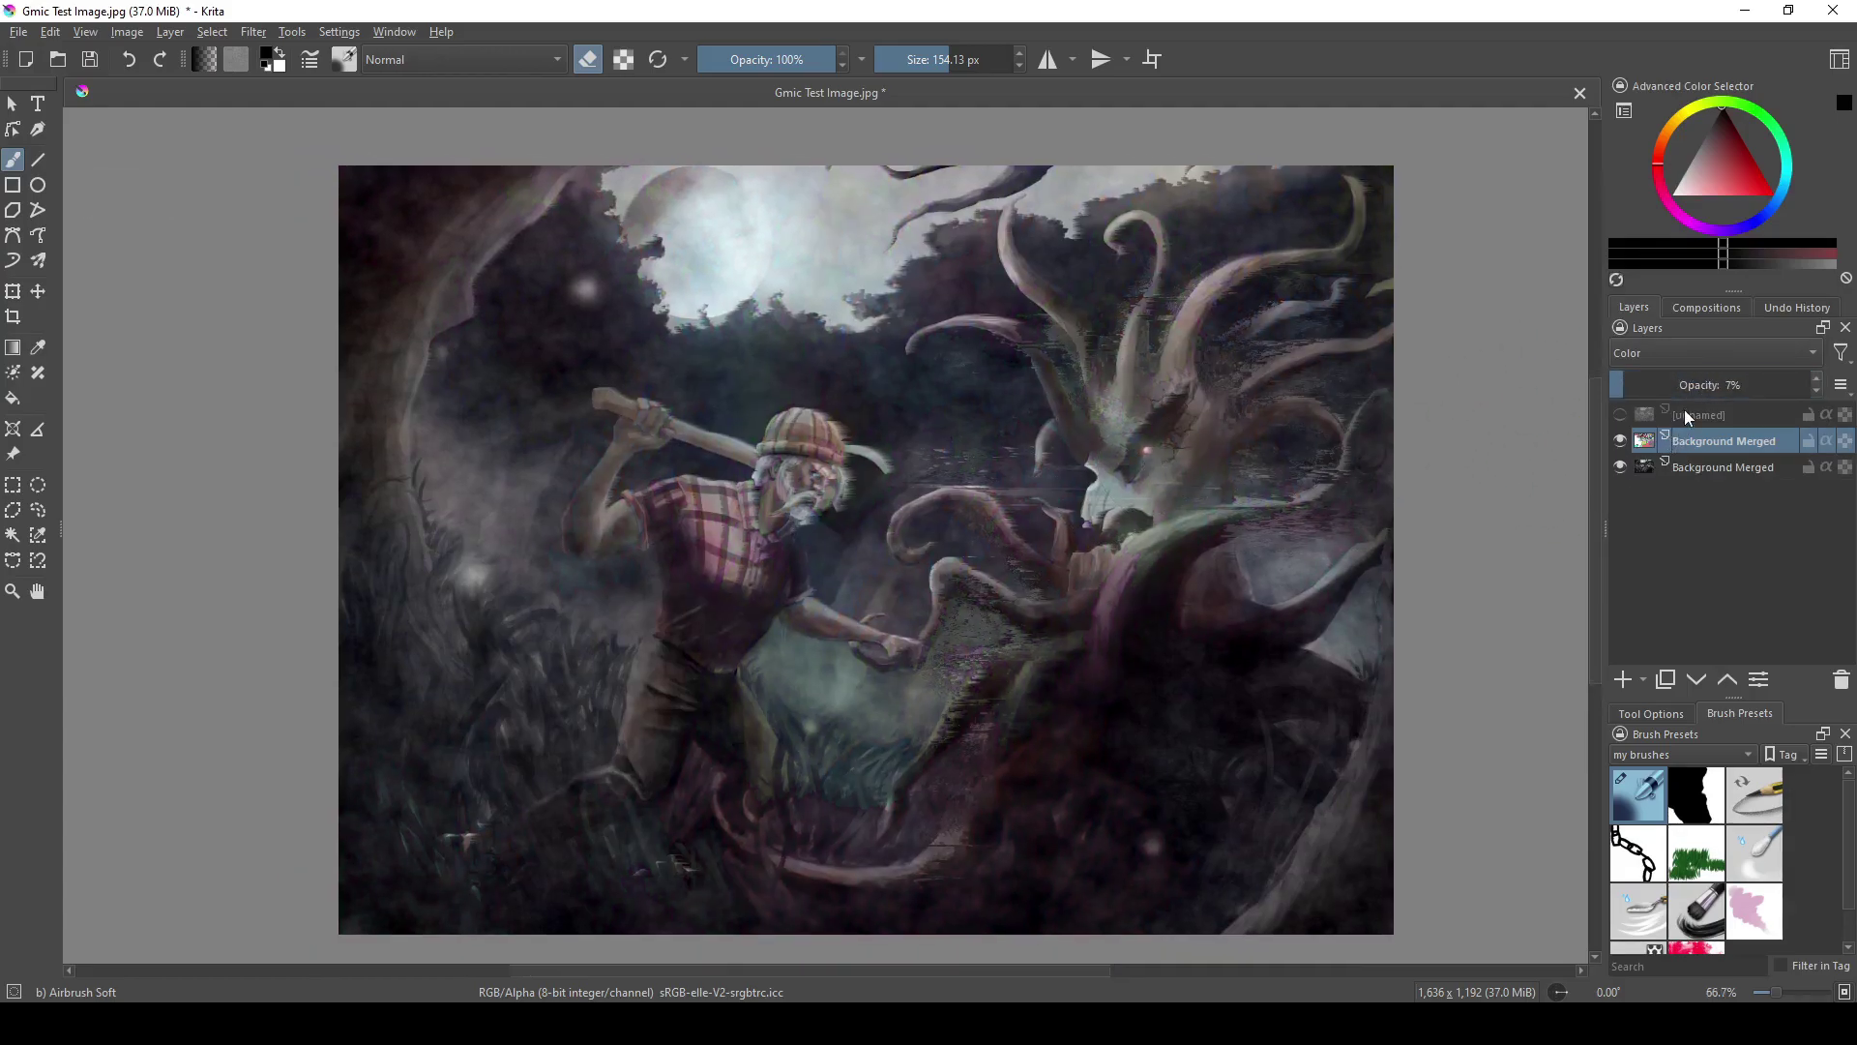
Remove the unnamed lineart layer and merge the colour-fill layer down into the Background Merged layer below.
{"action": "right_click", "coordinate": [1685, 410]}
{"action": "left_click", "coordinate": [1686, 557]}
{"action": "left_click", "coordinate": [1697, 443], "text": "shift"}
{"action": "key", "text": "ctrl+e"}
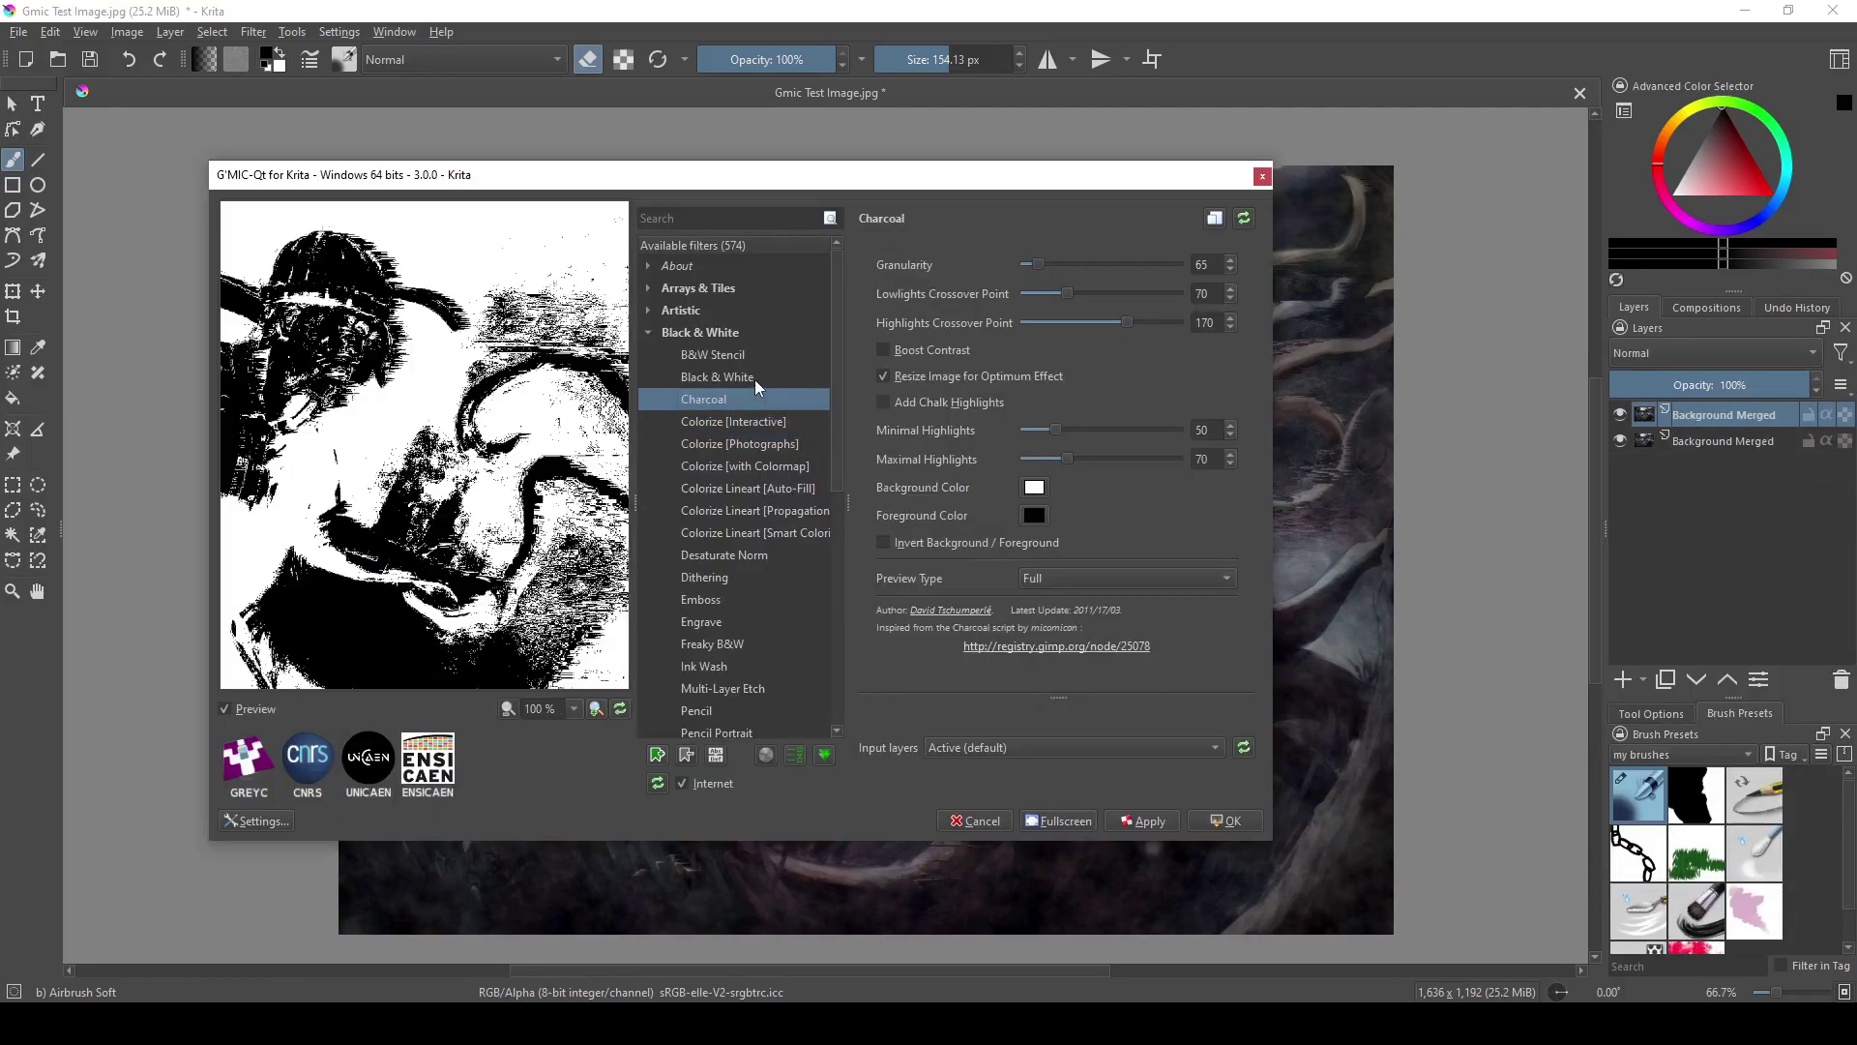
Preview the Black & White and B&W Stencil filters in G'MIC-Qt, then collapse their category.
{"action": "left_click", "coordinate": [759, 376]}
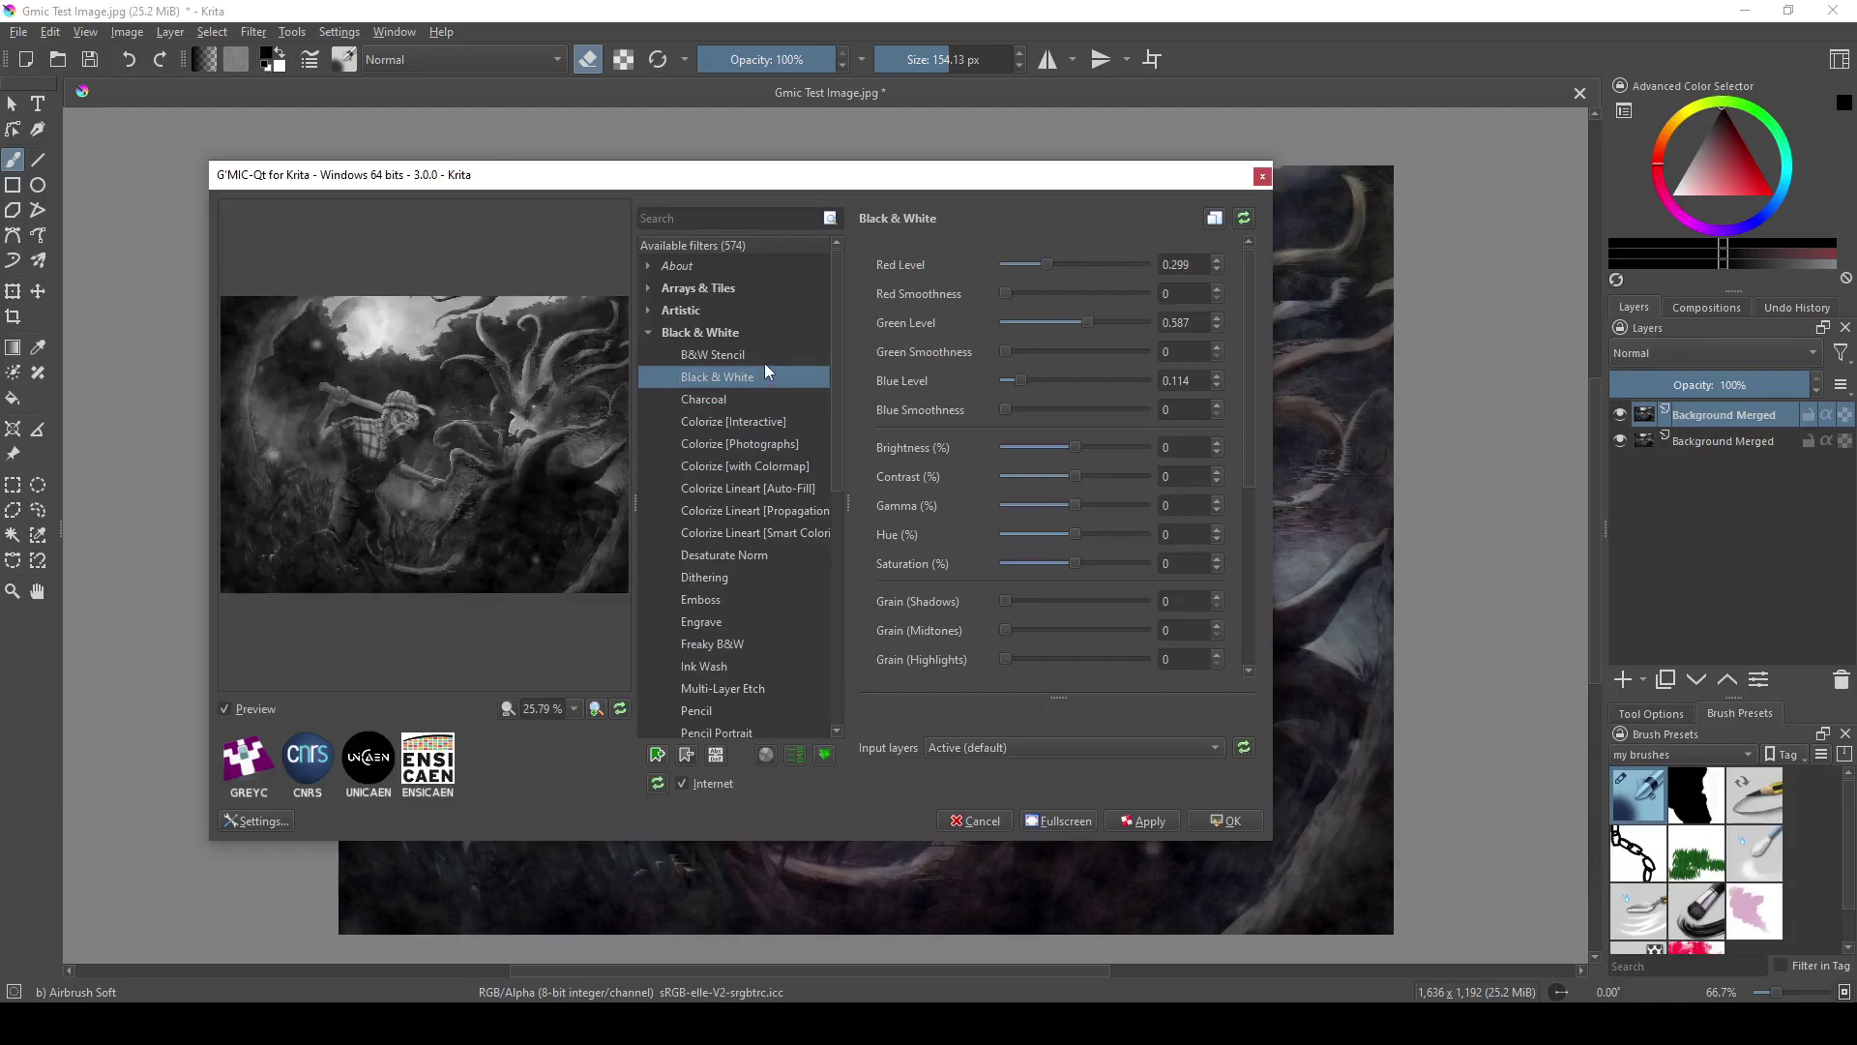
{"action": "left_click", "coordinate": [765, 356]}
{"action": "left_click", "coordinate": [652, 333]}
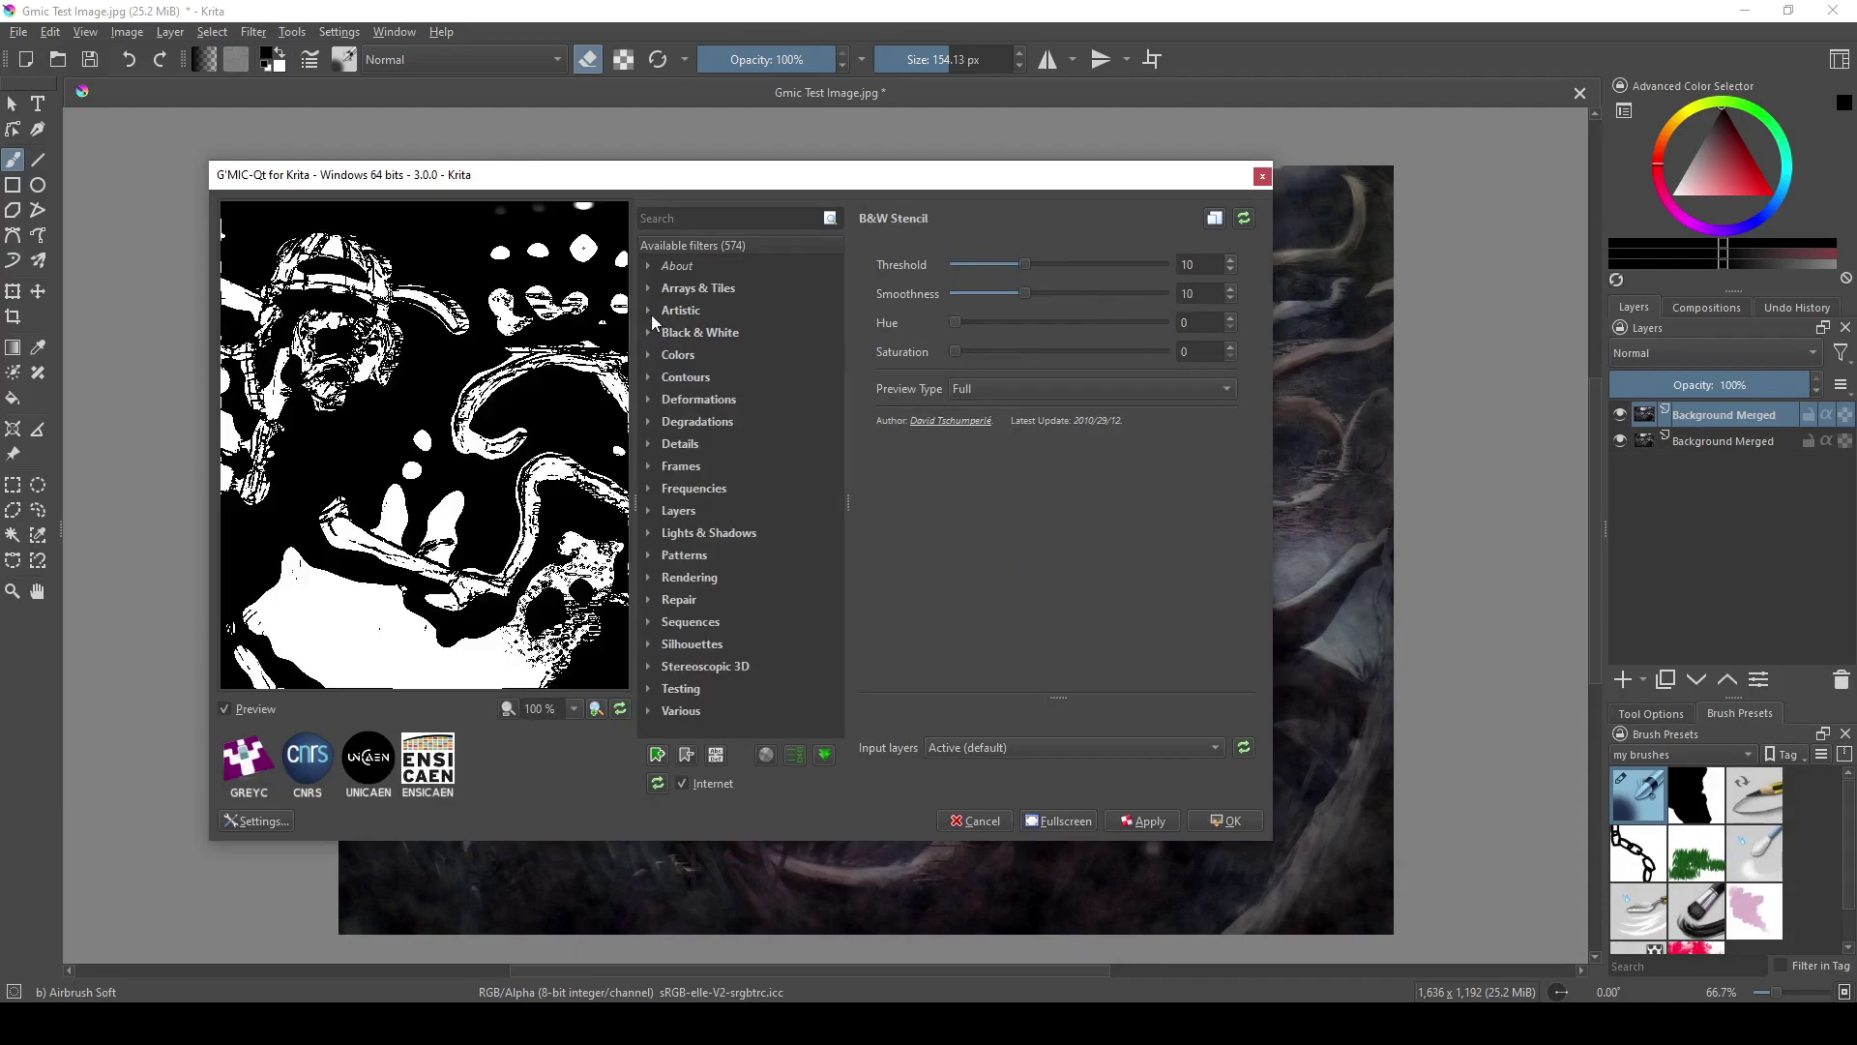
Preview Artistic filters such as Aurora, Blockism, Brushify, Cartoon and Chalk It Up on the painting.
{"action": "left_click", "coordinate": [648, 310]}
{"action": "left_click", "coordinate": [702, 356]}
{"action": "left_click", "coordinate": [716, 422]}
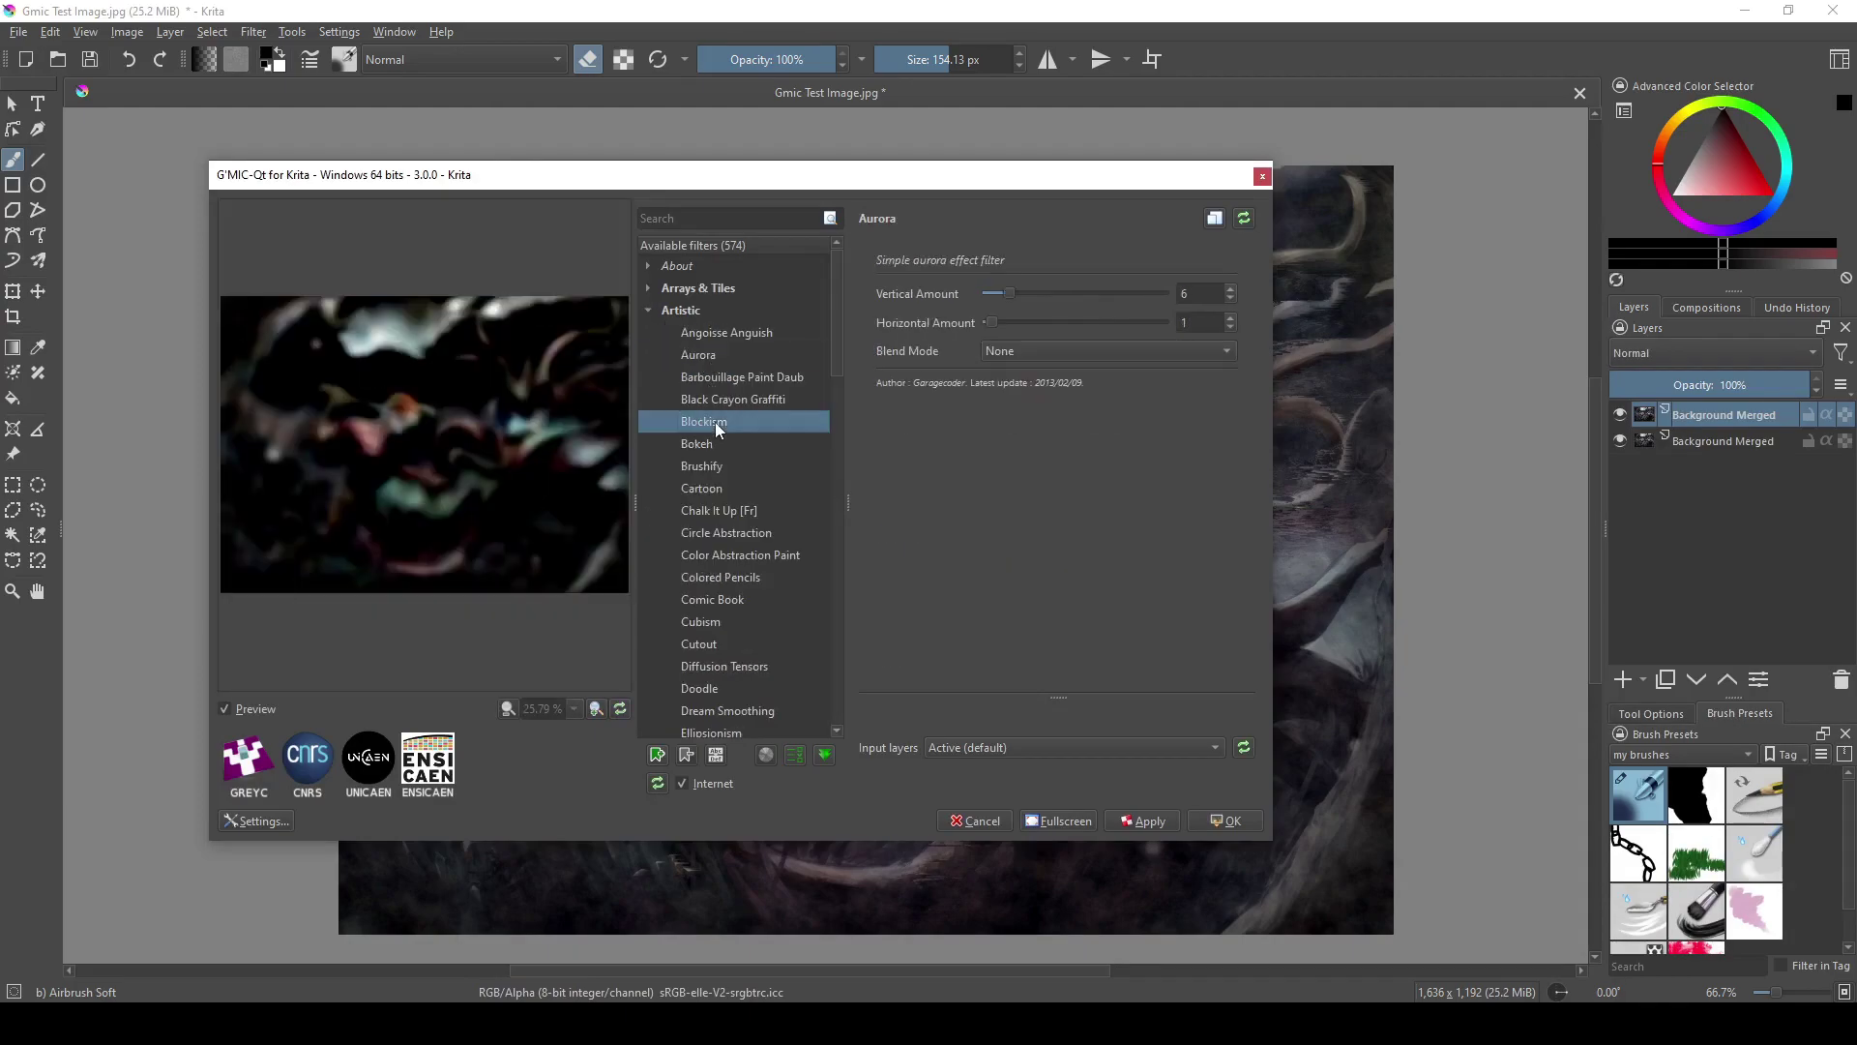
{"action": "left_click", "coordinate": [710, 459]}
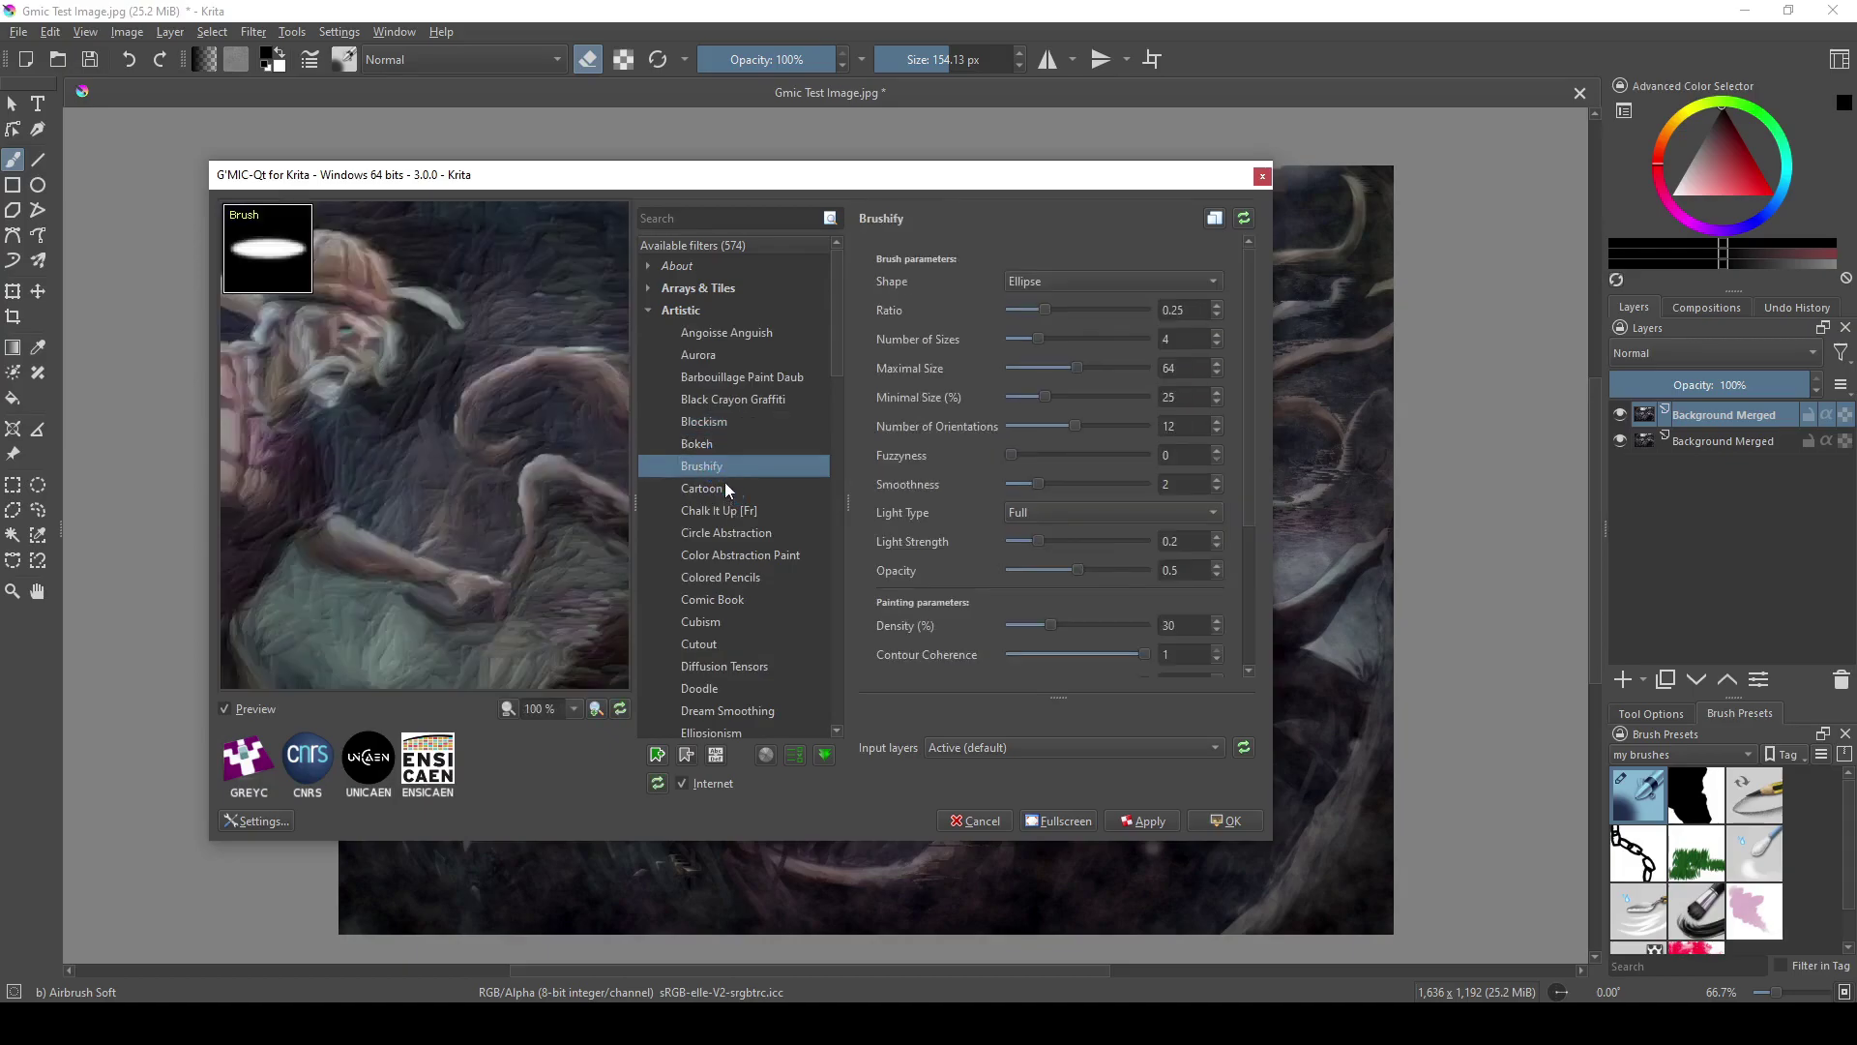
{"action": "left_click", "coordinate": [724, 483]}
{"action": "left_click", "coordinate": [720, 514]}
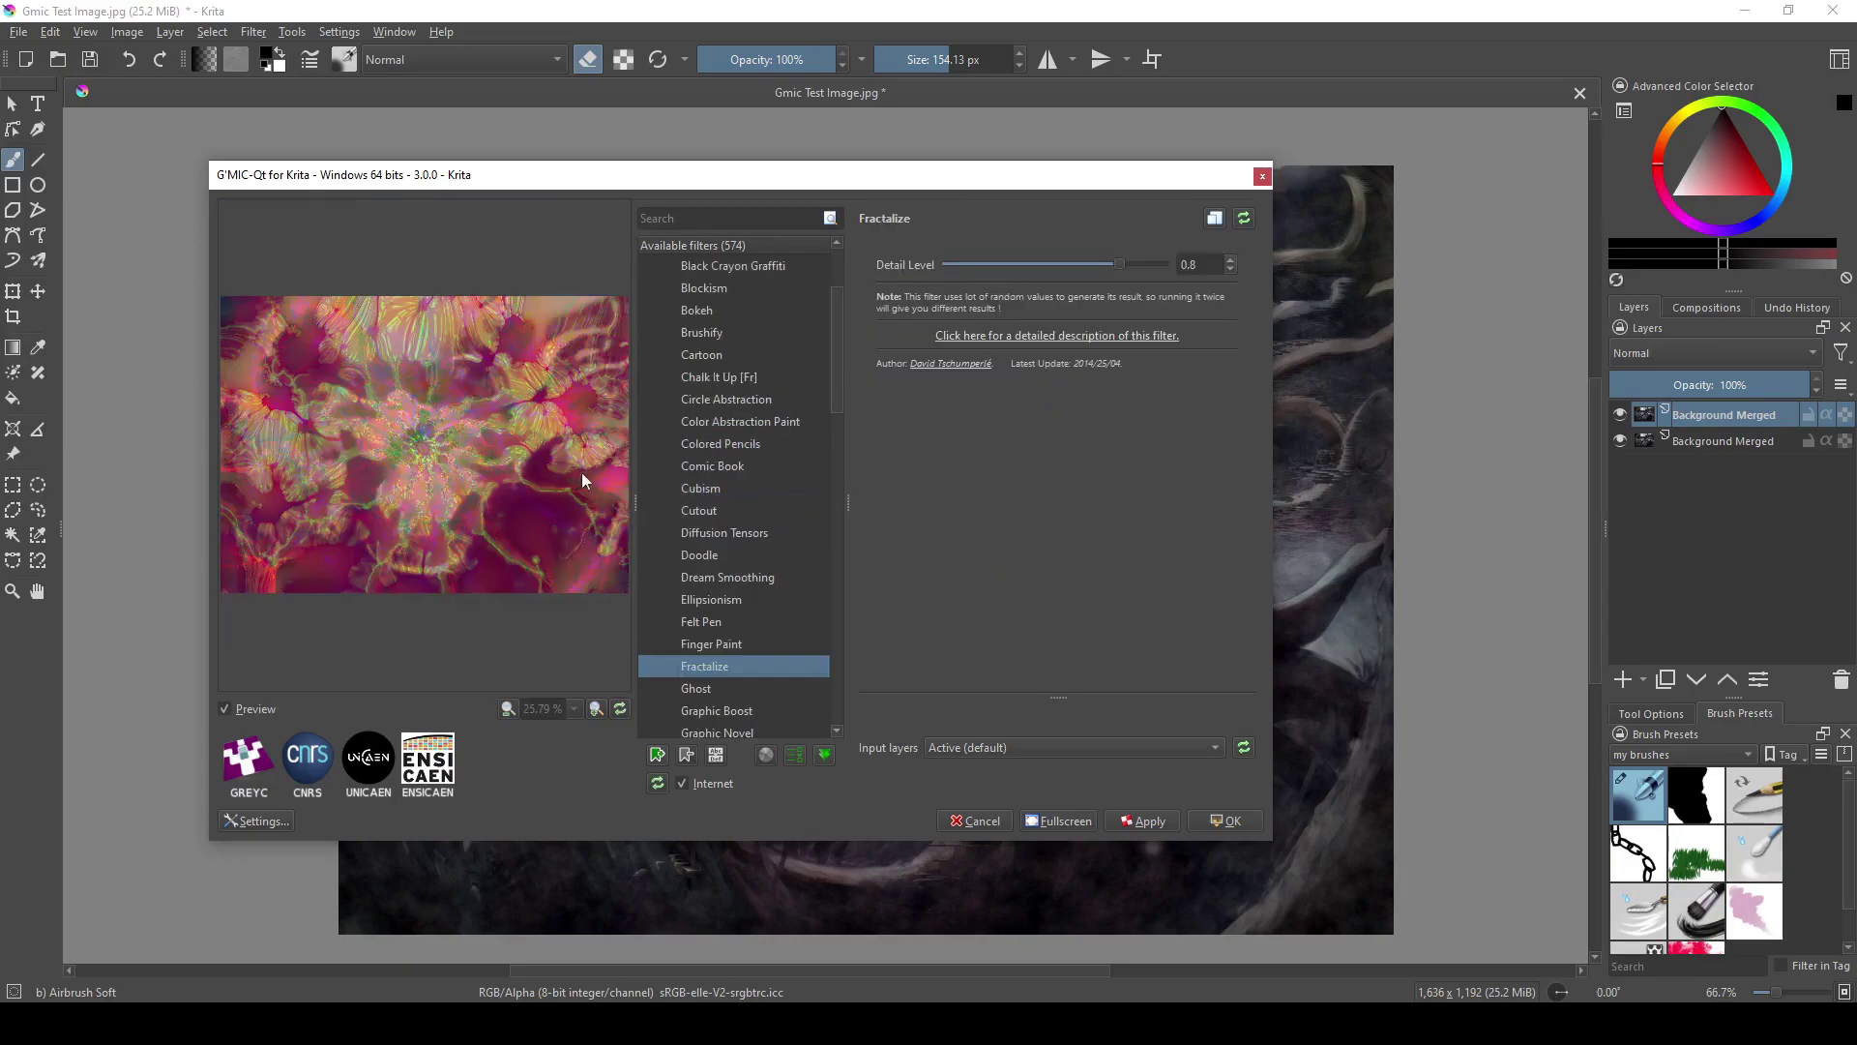
Preview further Artistic filters, including Hard Sketch, Hope Poster and Hough Sketch.
{"action": "scroll", "coordinate": [743, 628], "scroll_direction": "down", "scroll_amount": 2}
{"action": "left_click", "coordinate": [728, 629]}
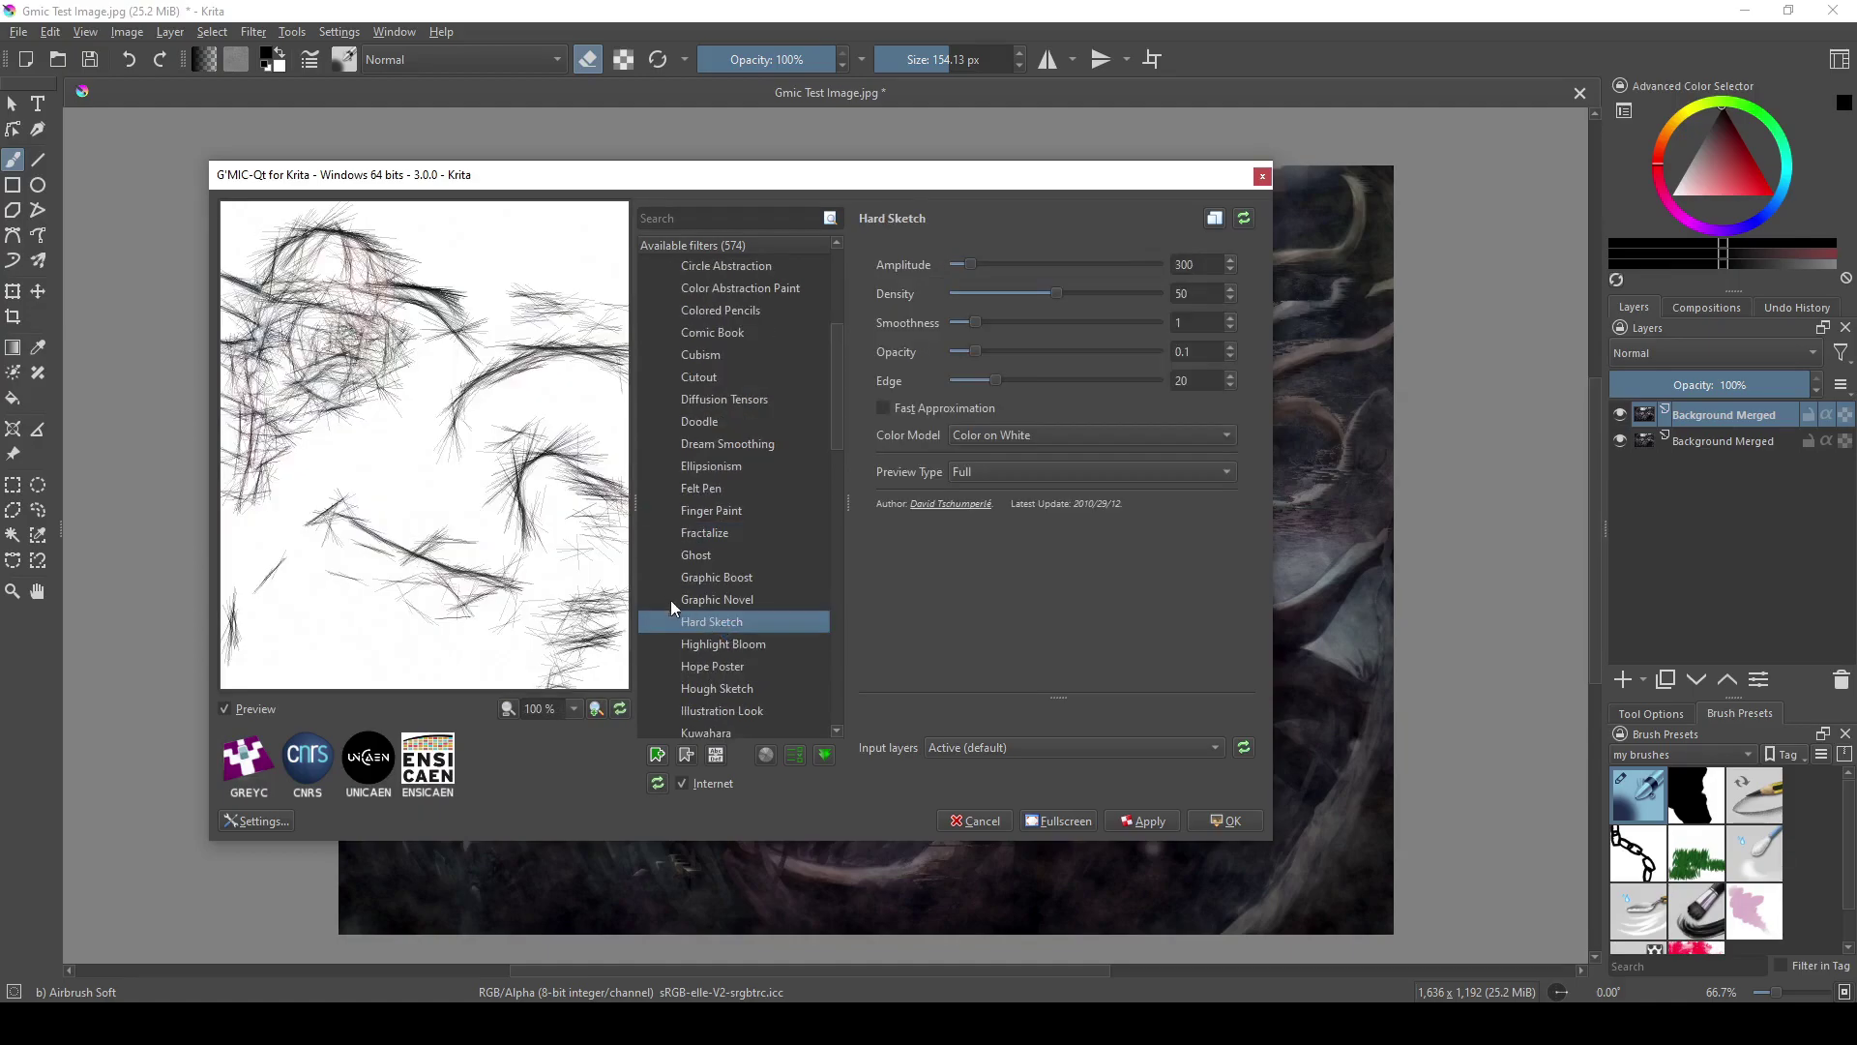
{"action": "left_click", "coordinate": [735, 668]}
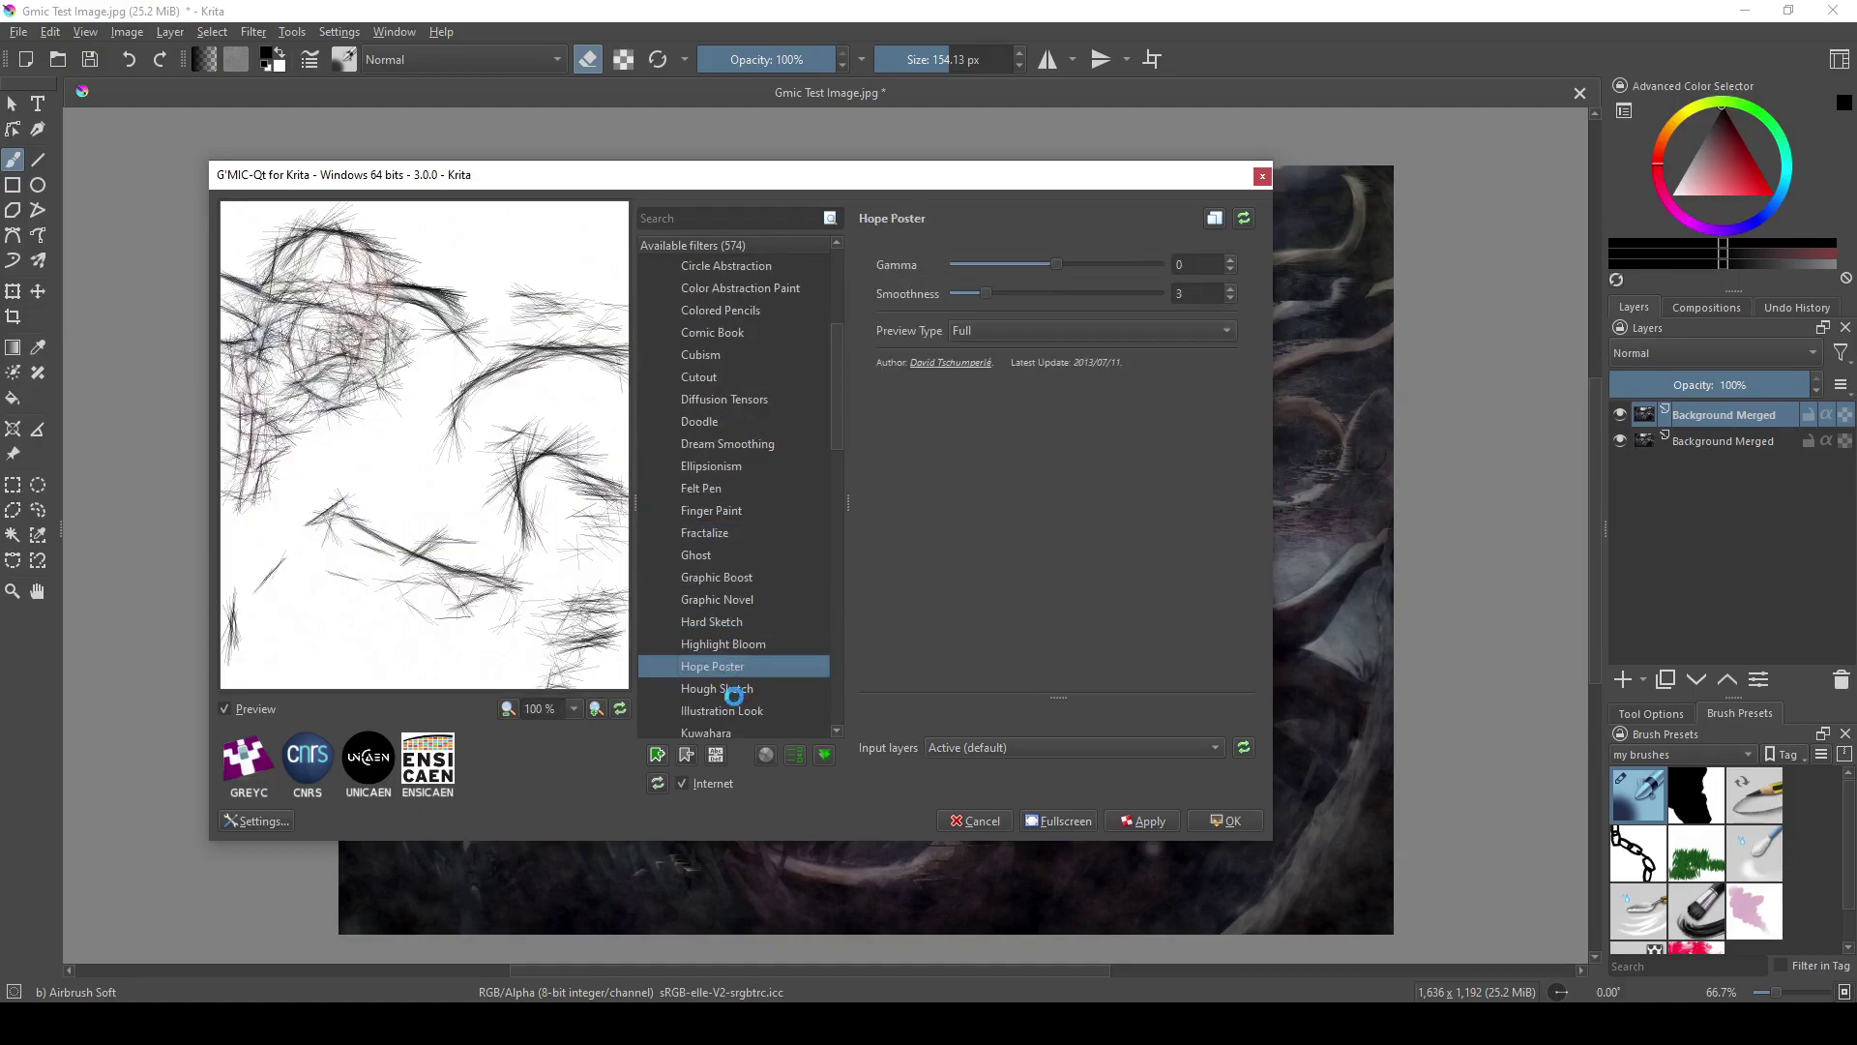
{"action": "left_click", "coordinate": [734, 688]}
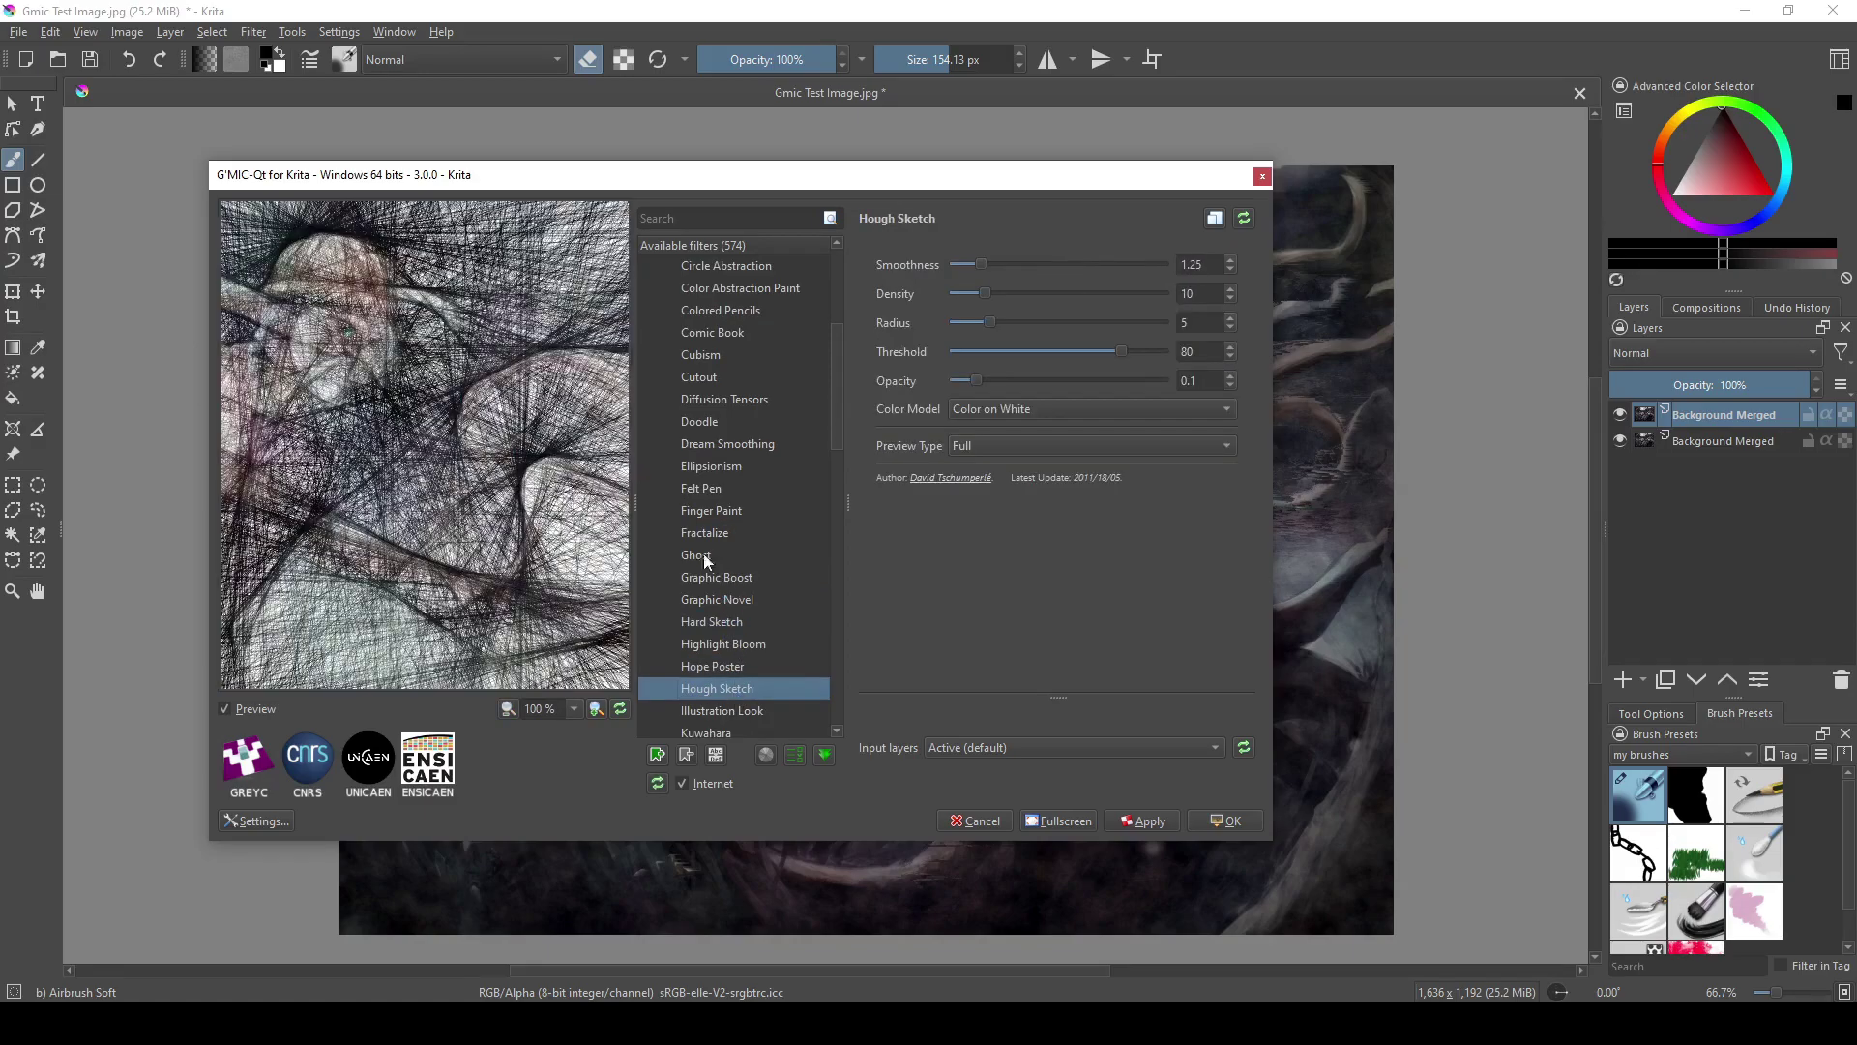
{"action": "scroll", "coordinate": [737, 583], "scroll_direction": "down", "scroll_amount": 4}
{"action": "left_click", "coordinate": [735, 577]}
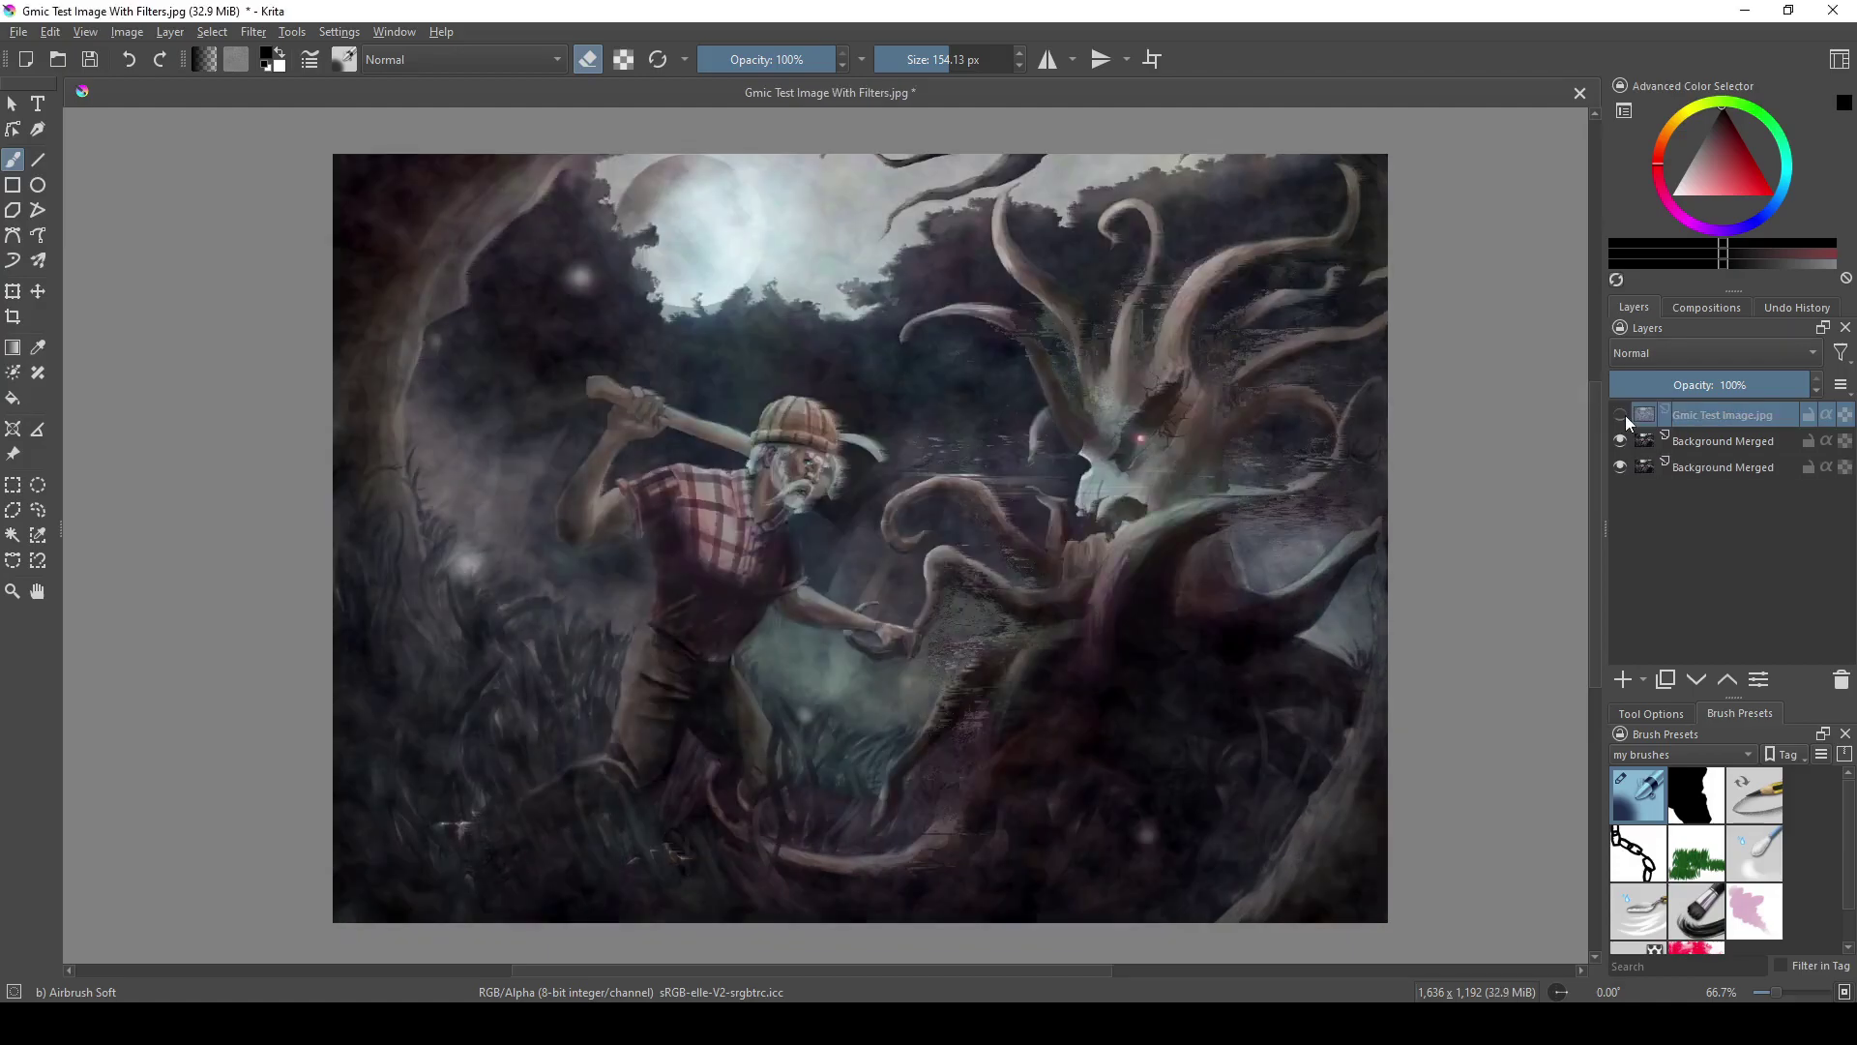
Compare the original painting with the filtered version by toggling the Gmic Test Image.jpg layer's visibility.
{"action": "left_click", "coordinate": [1625, 415]}
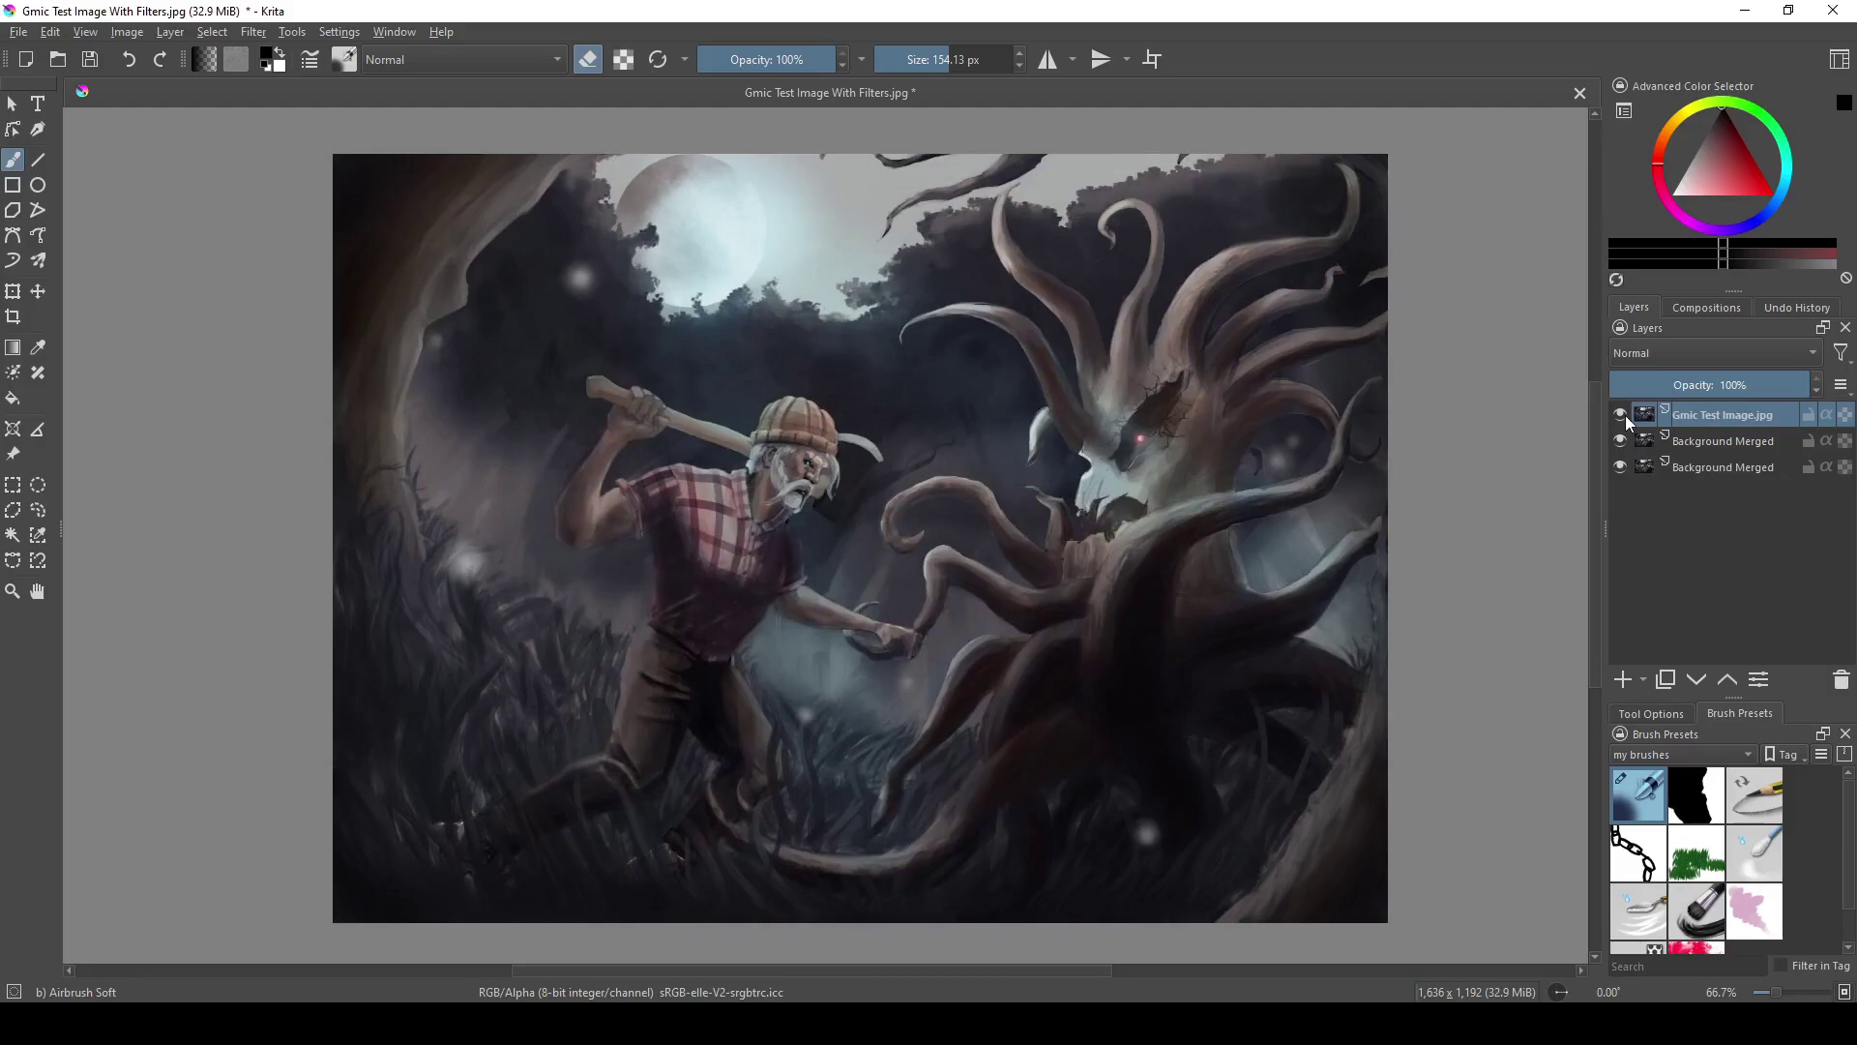
{"action": "left_click", "coordinate": [1621, 414]}
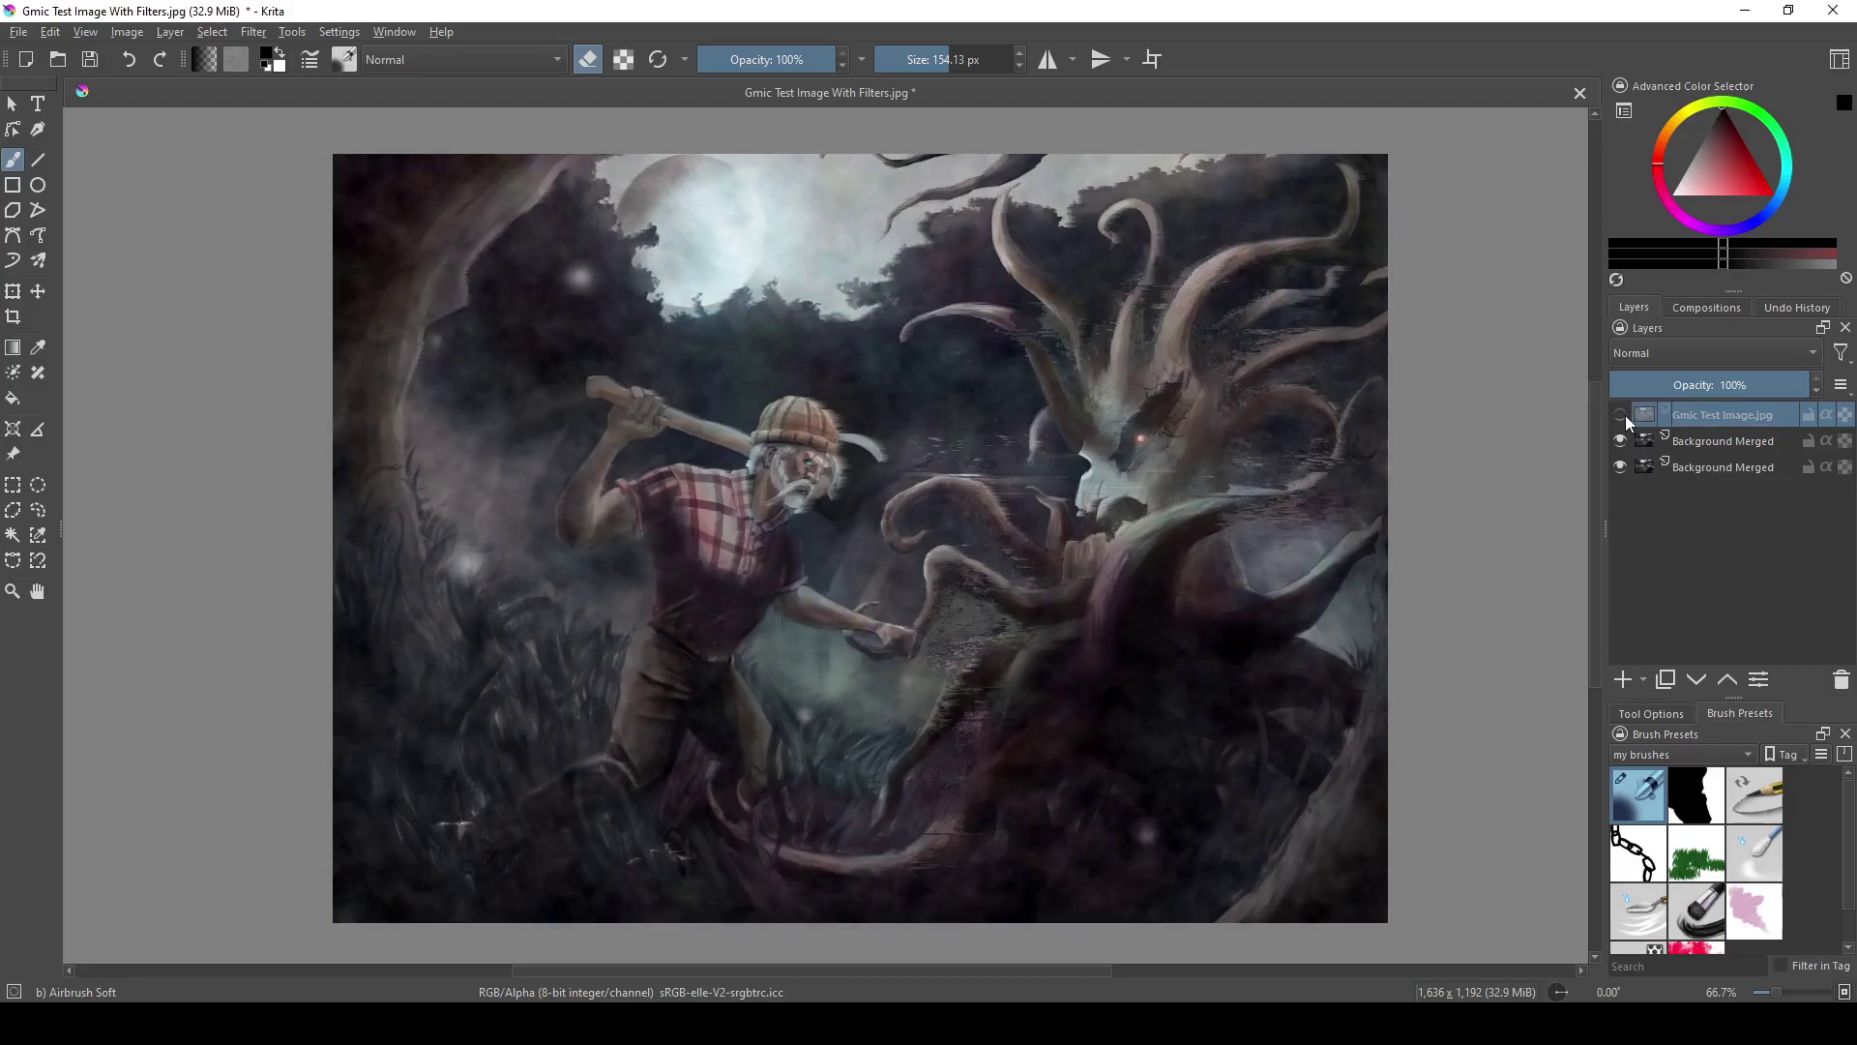
{"action": "left_click", "coordinate": [1622, 415]}
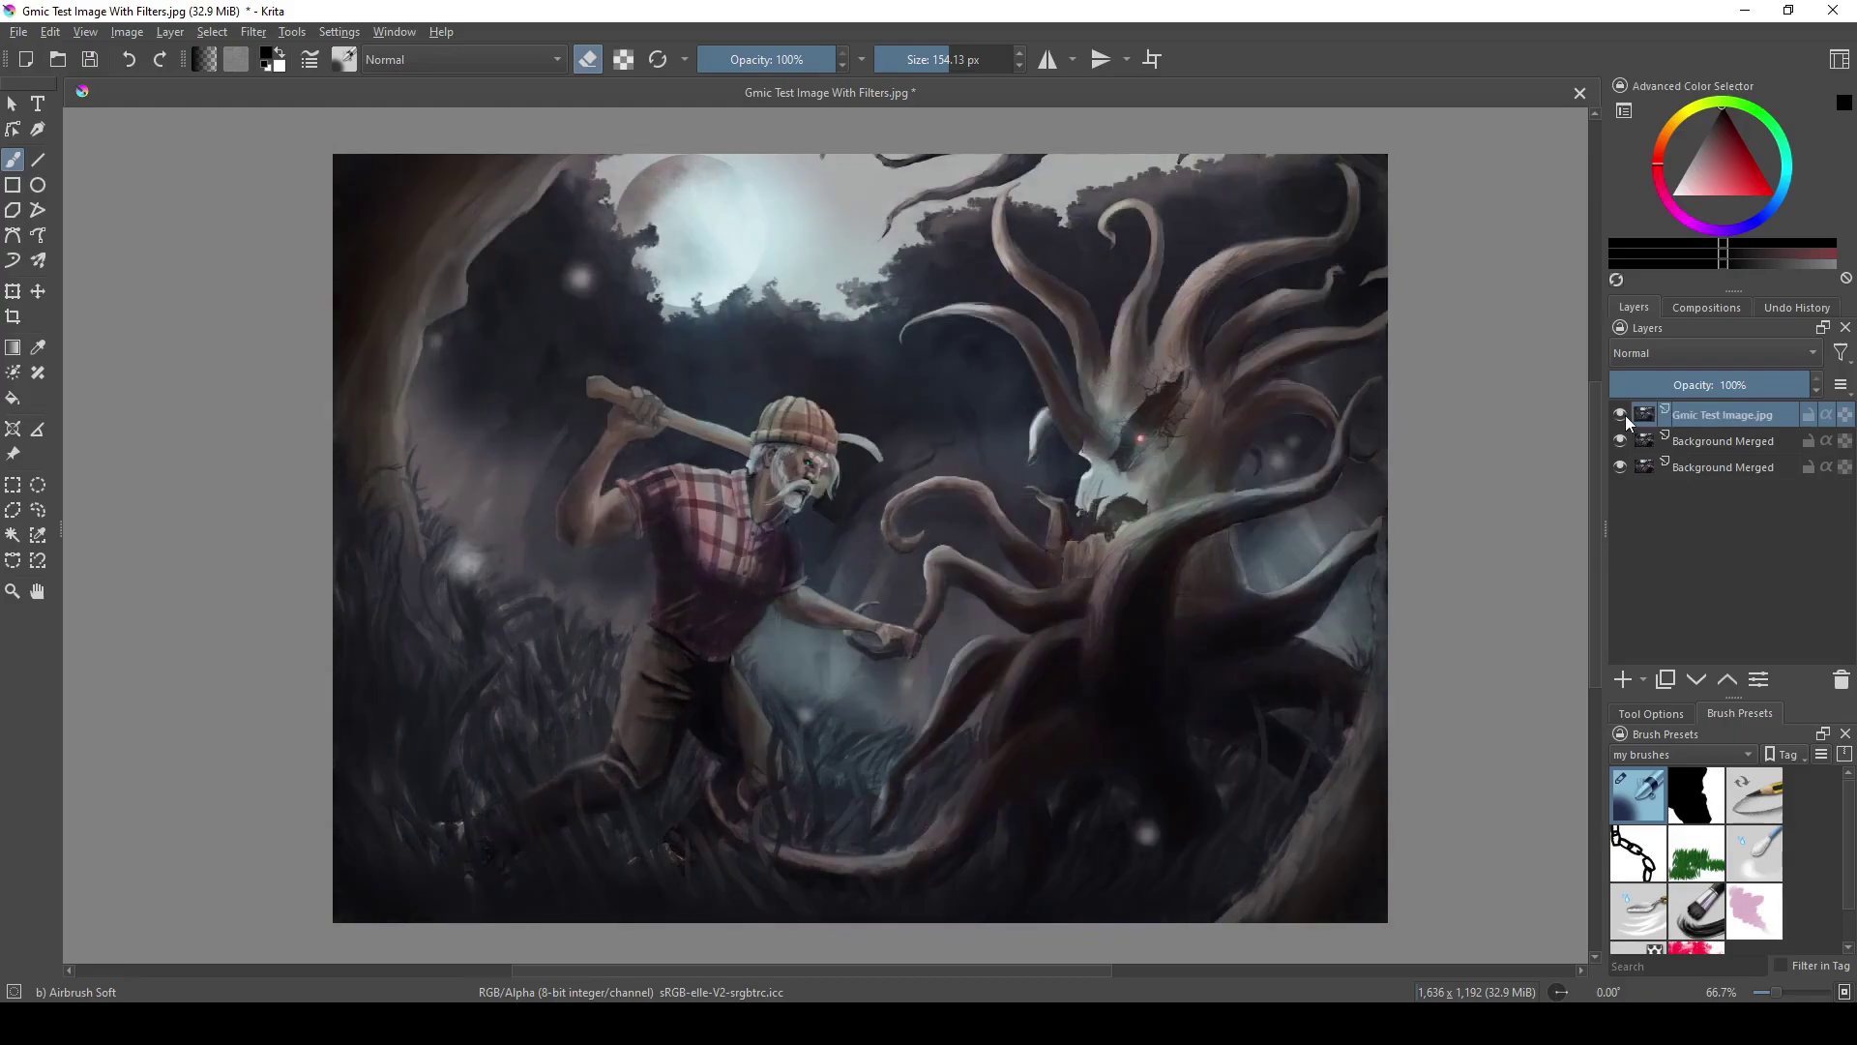
{"action": "left_click", "coordinate": [1625, 415]}
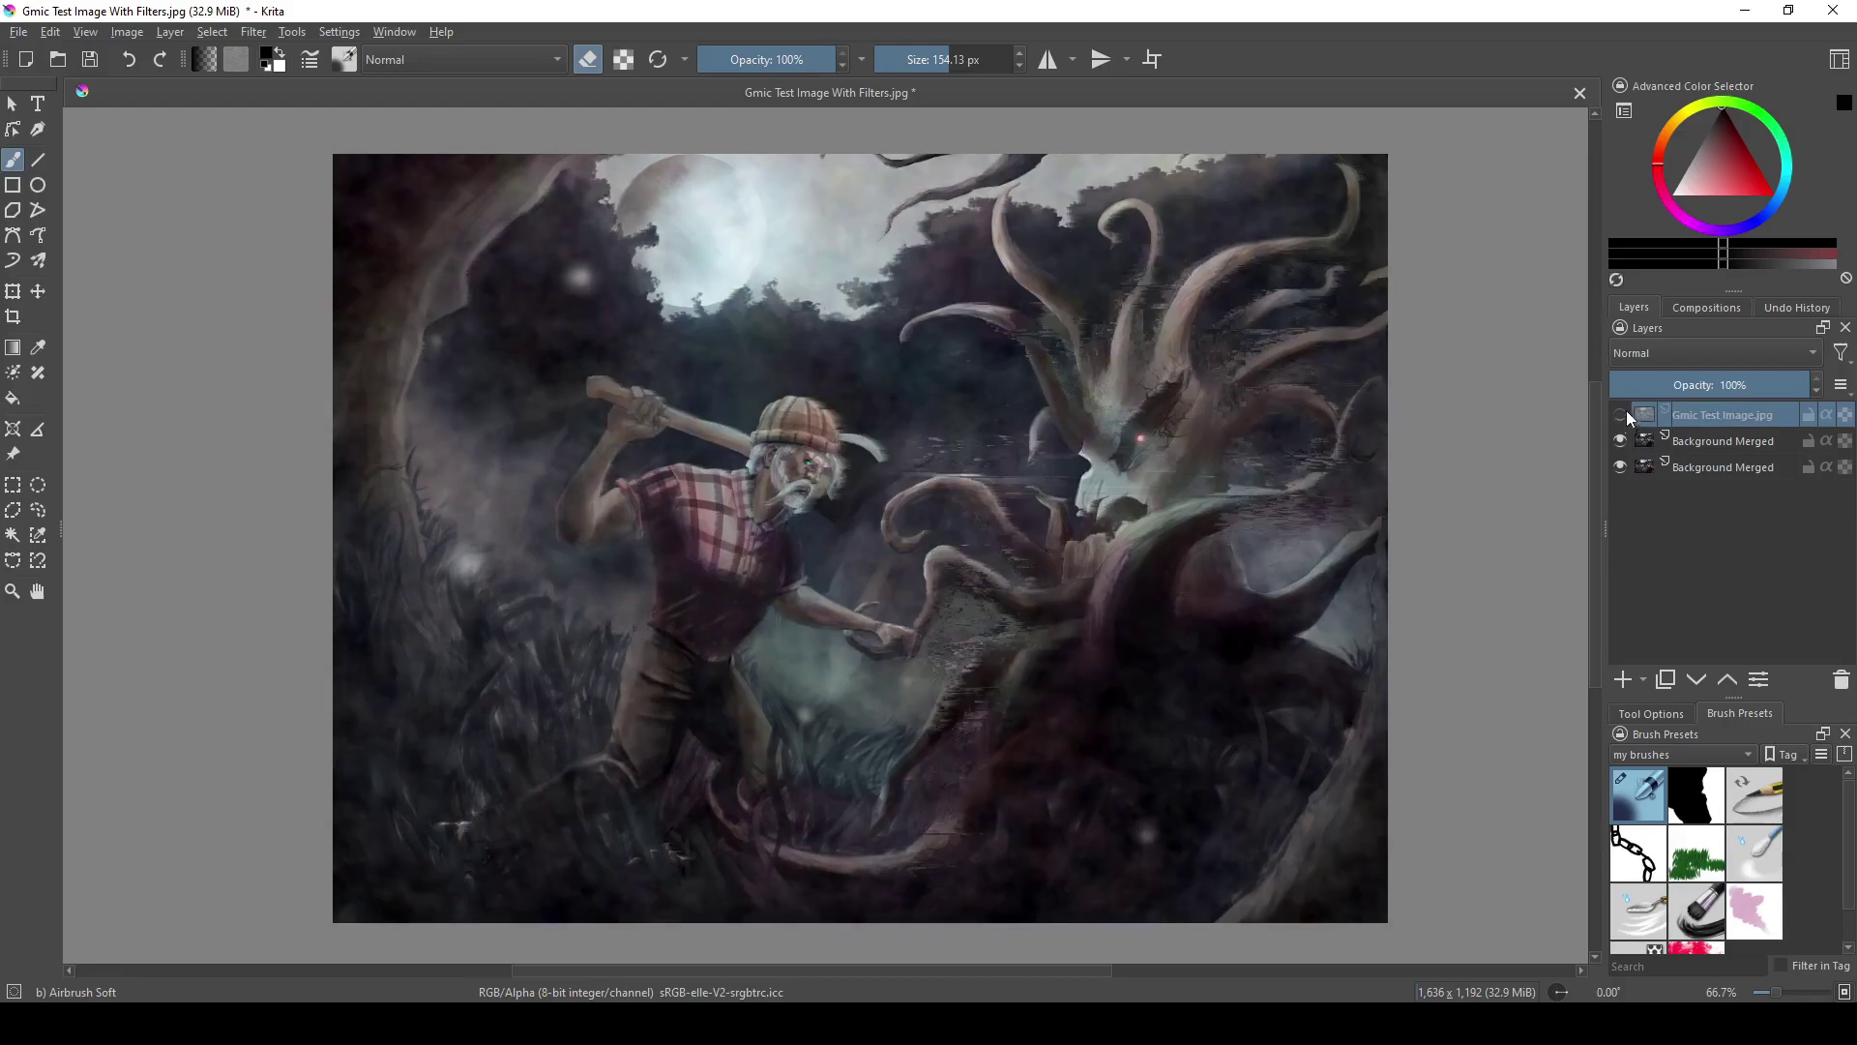